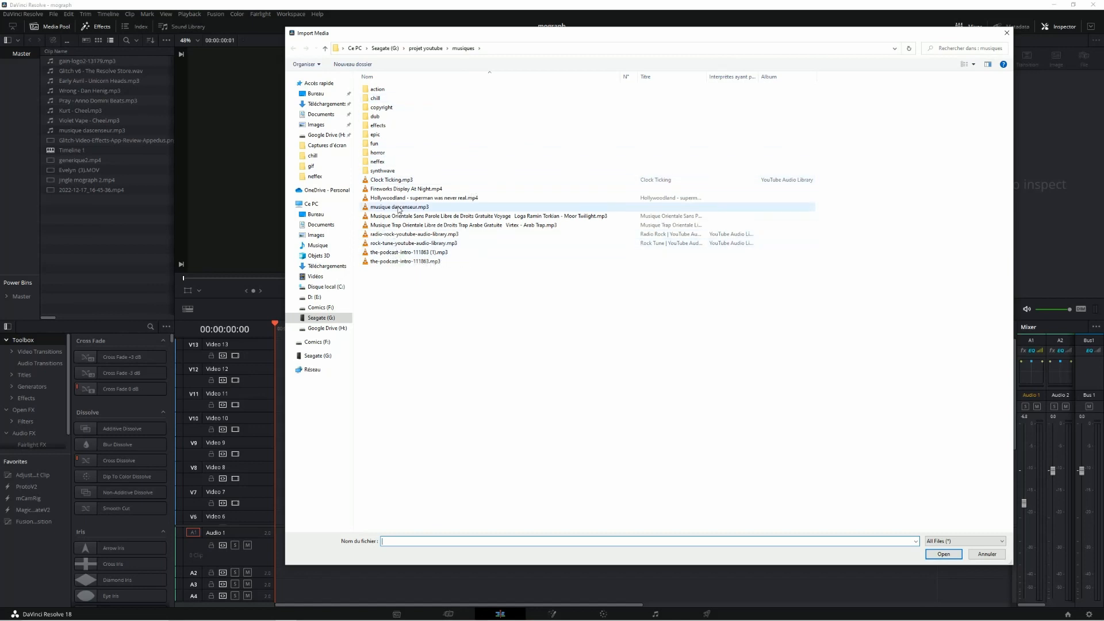
Import the audio file musique dascenseur.mp3 from the musiques folder into the project's media
click(400, 208)
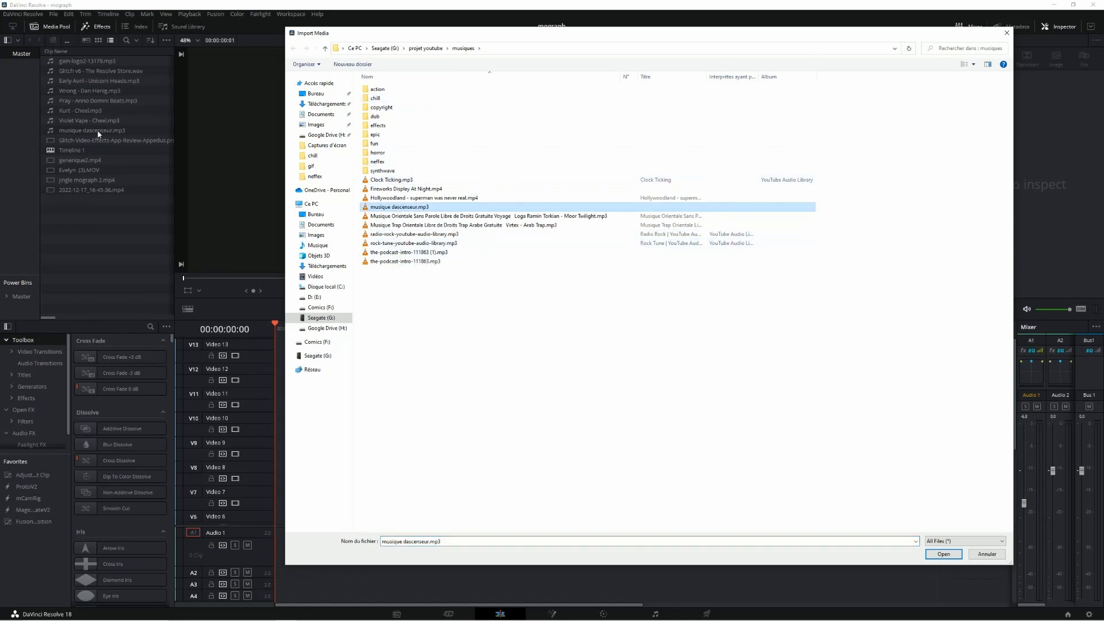
click(942, 553)
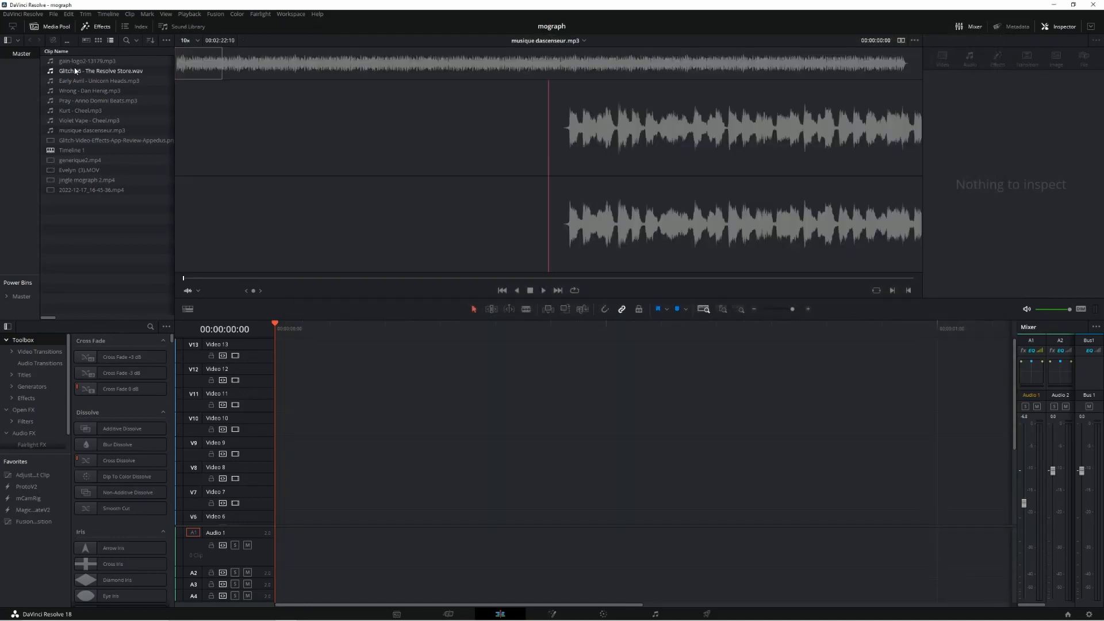
Overwrite gain-logo2-13179.mp3 onto the Audio 1 track, and delete the clip from the timeline
click(74, 64)
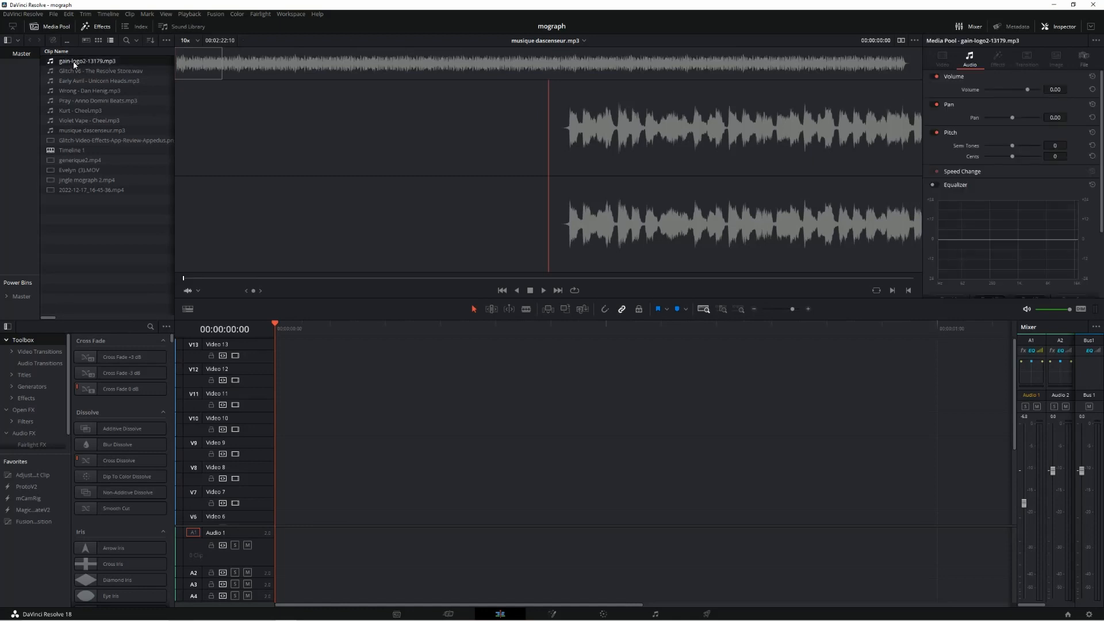
key(F10)
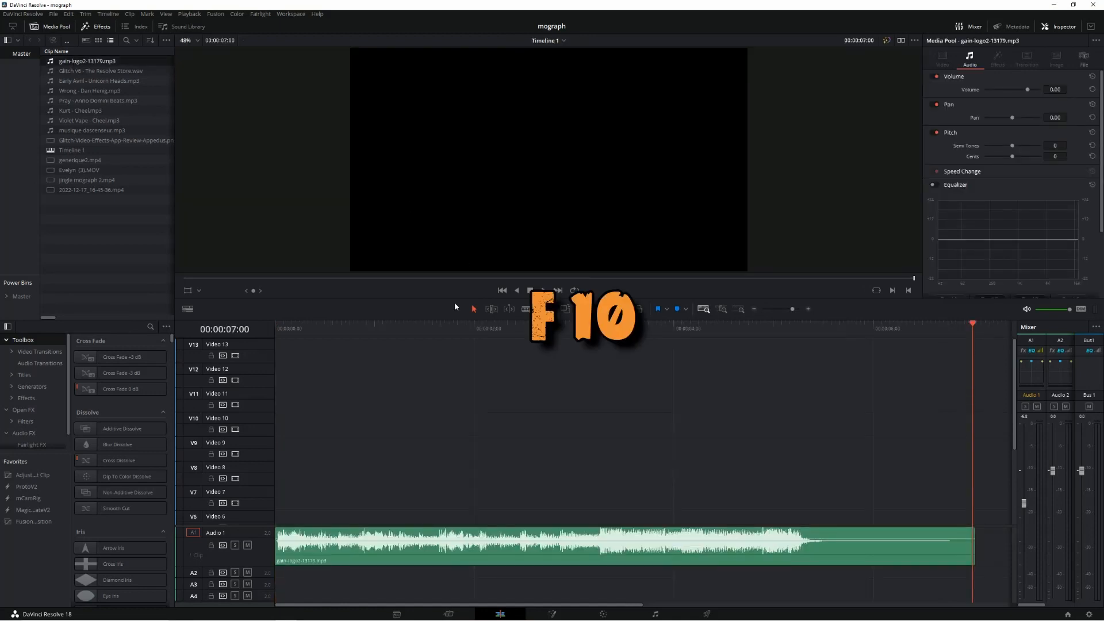
click(413, 544)
key(Delete)
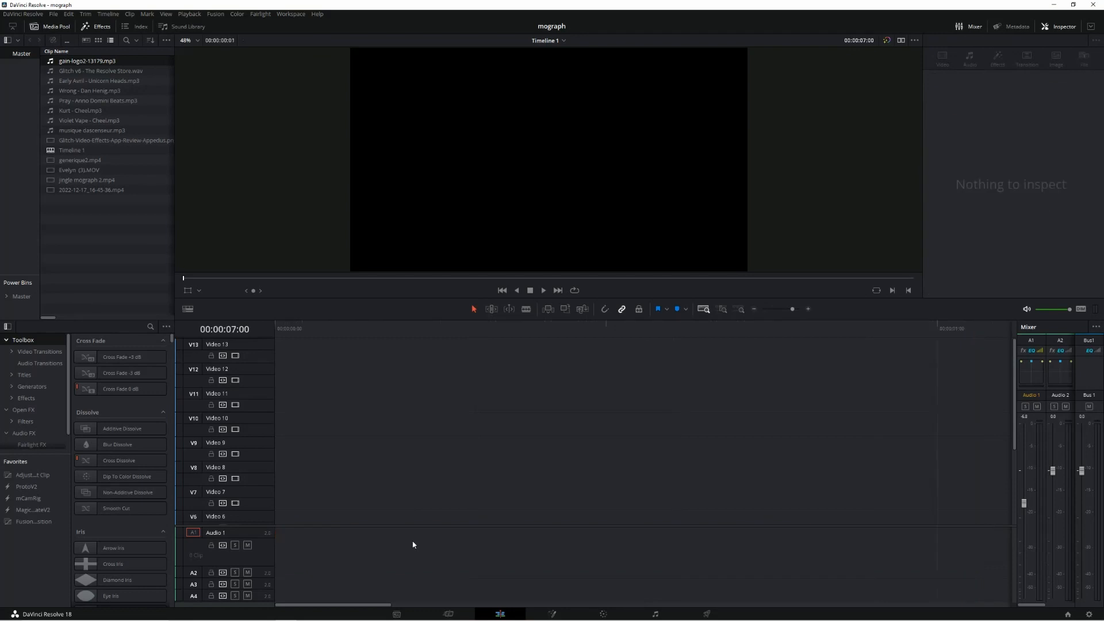
Place gain-logo2-13179.mp3 at the start of the Audio 1 track and return the playhead to the timeline start
mouse_move(86, 64)
mouse_down()
mouse_move(333, 178)
mouse_move(296, 525)
mouse_move(276, 533)
mouse_up()
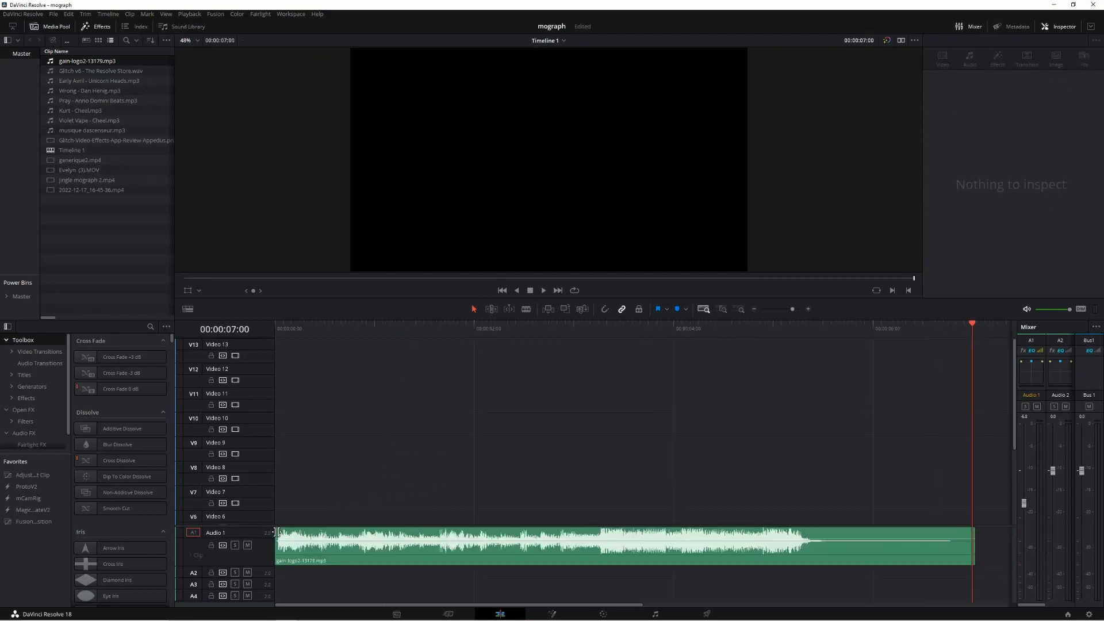
key(Home)
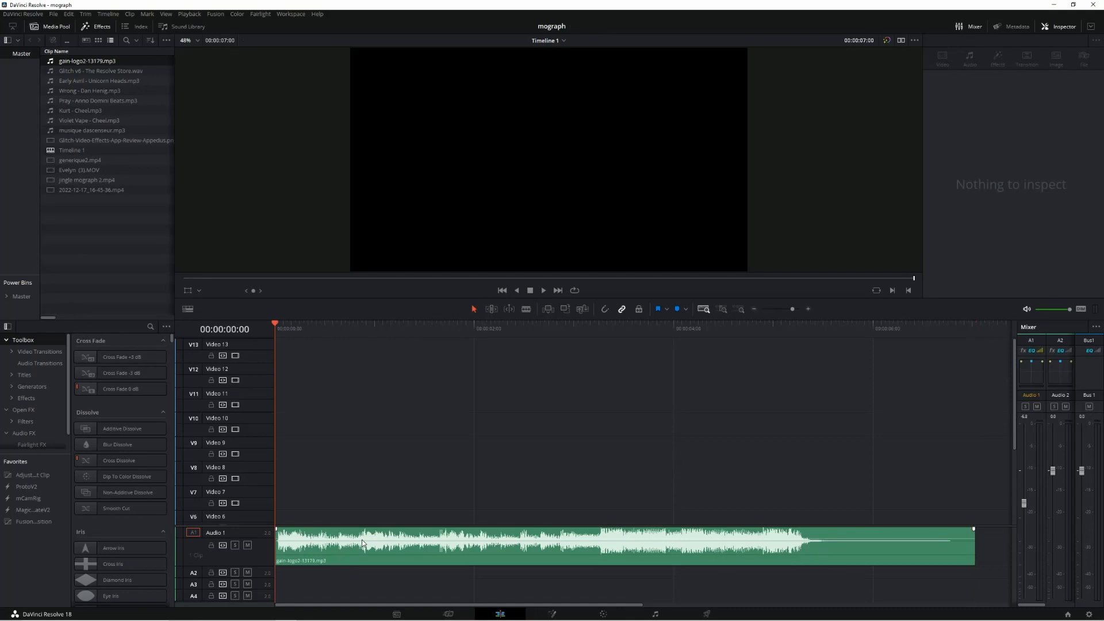
click(414, 544)
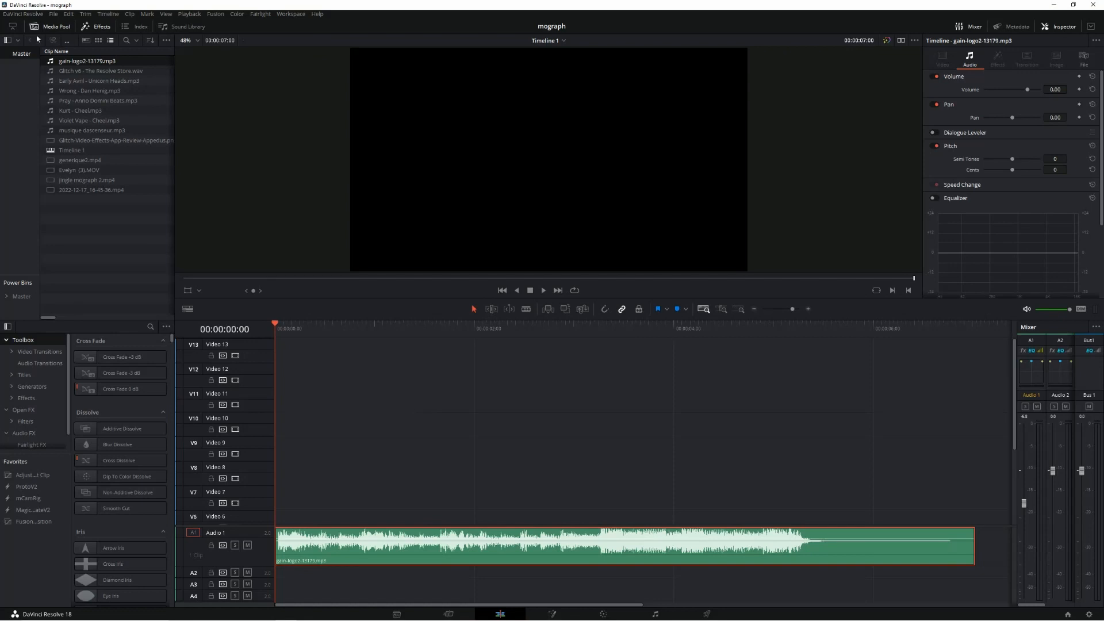
Add a Solid Color generator at the start of the Video 1 track, above the audio clip
click(60, 25)
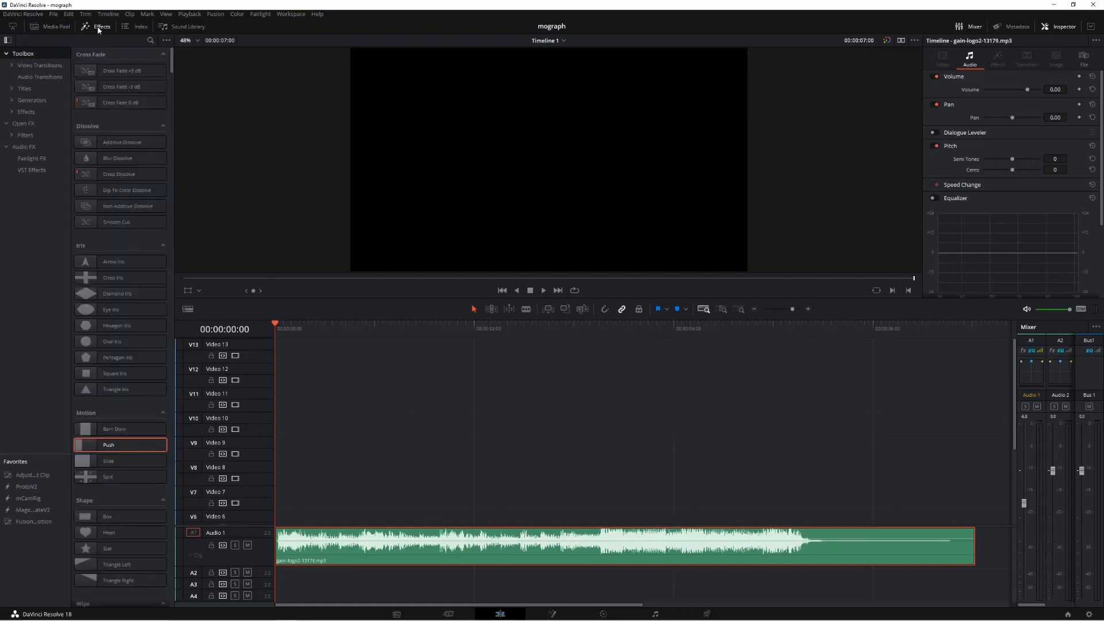
click(30, 101)
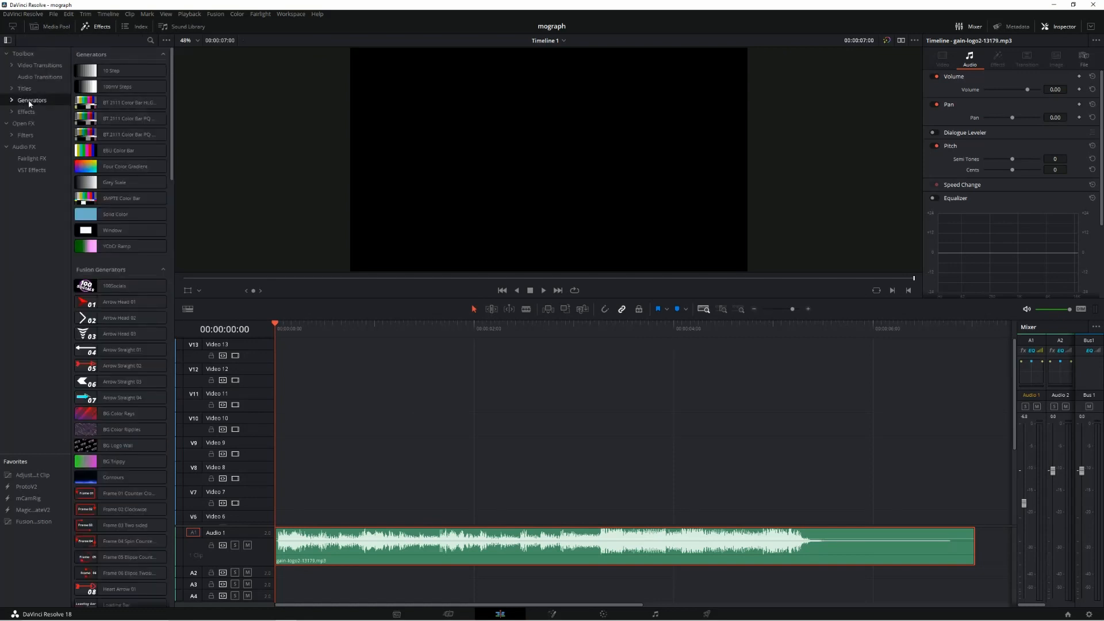
drag(105, 215, 275, 520)
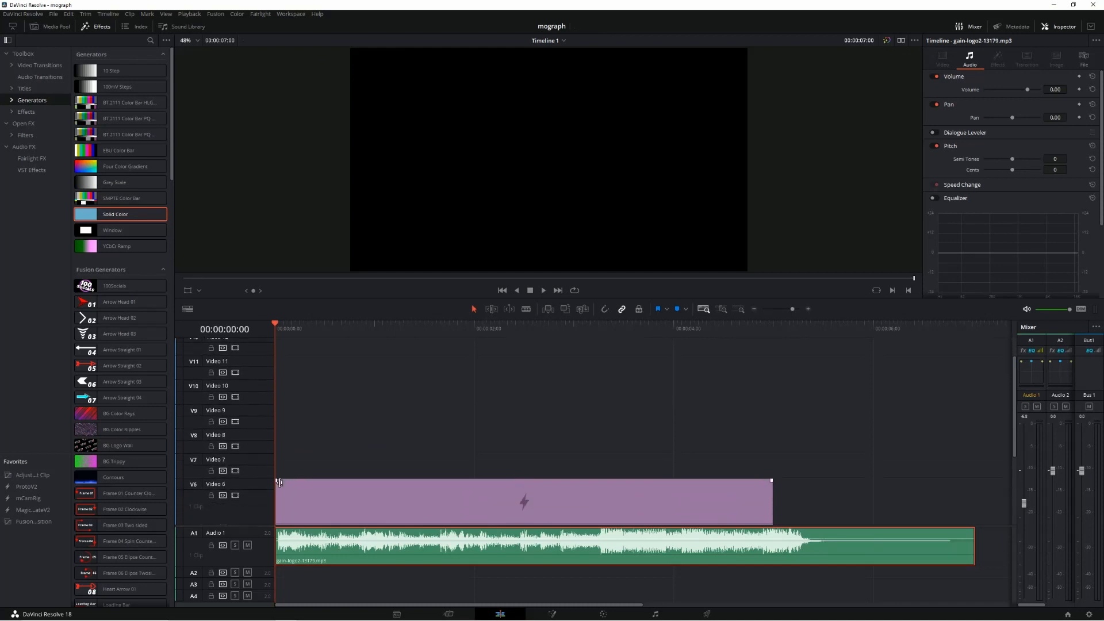
drag(471, 496, 475, 518)
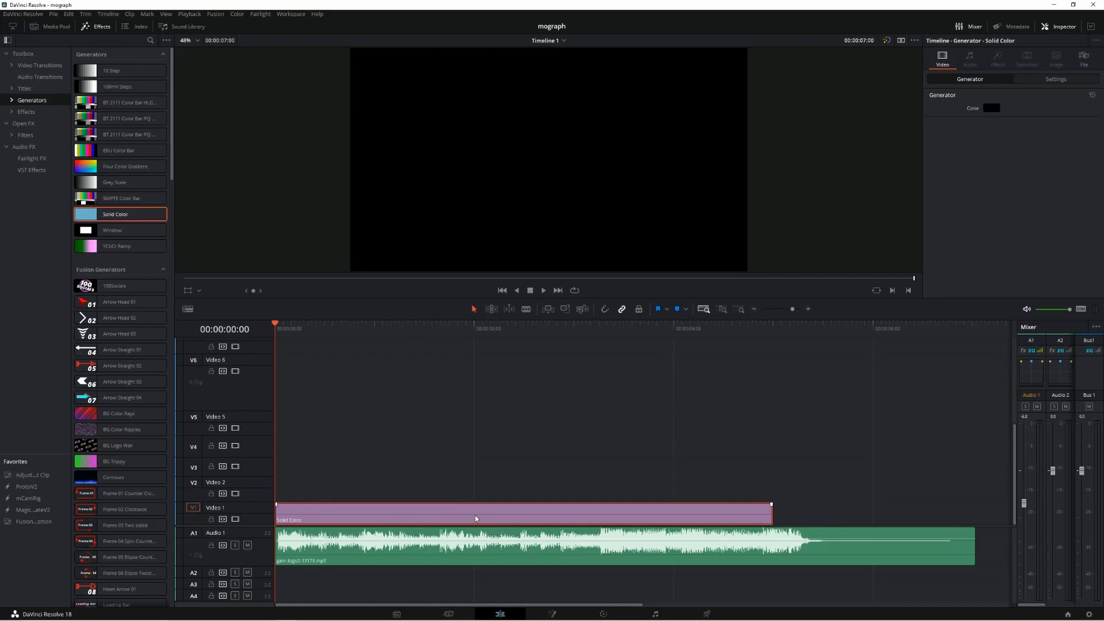
Apply a Push video transition to the start of the Solid Color clip and return the playhead to the beginning
click(39, 65)
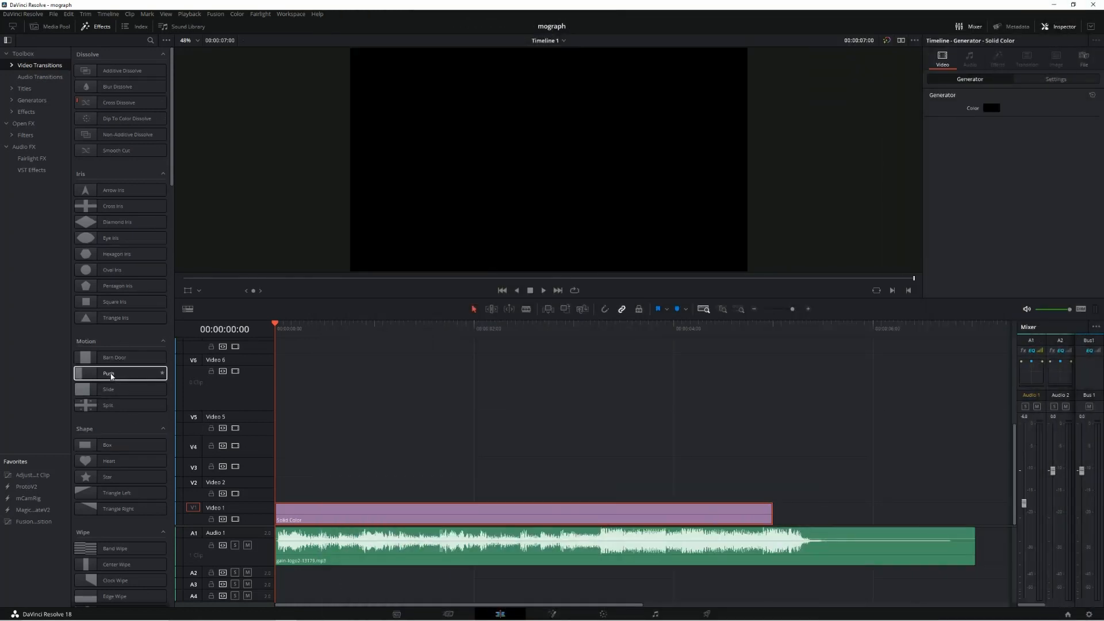
drag(111, 377, 285, 513)
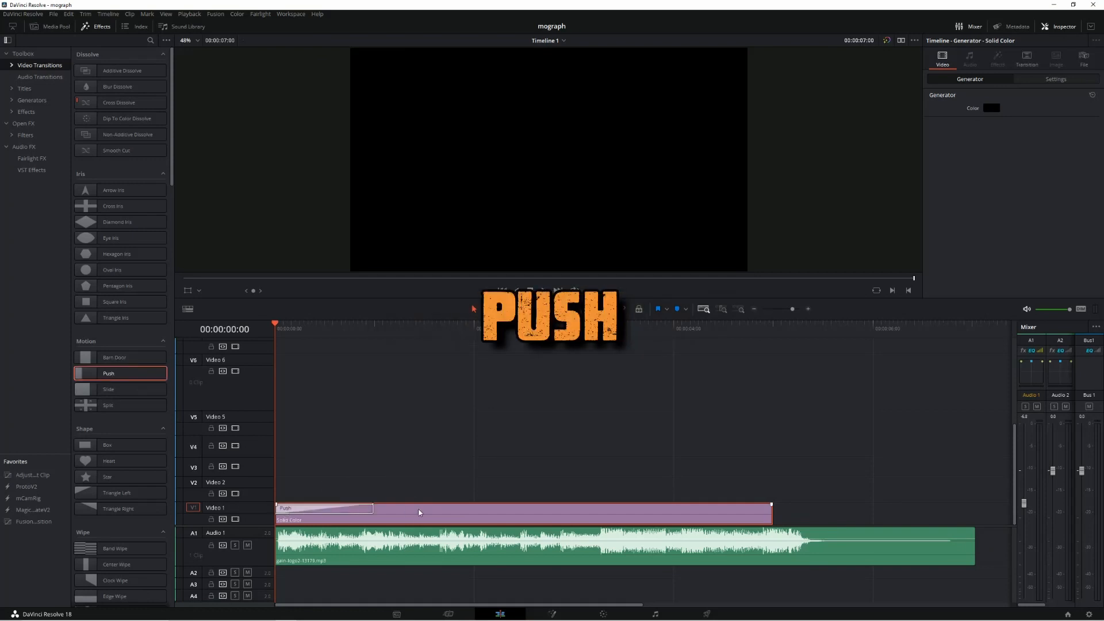
click(536, 291)
click(502, 290)
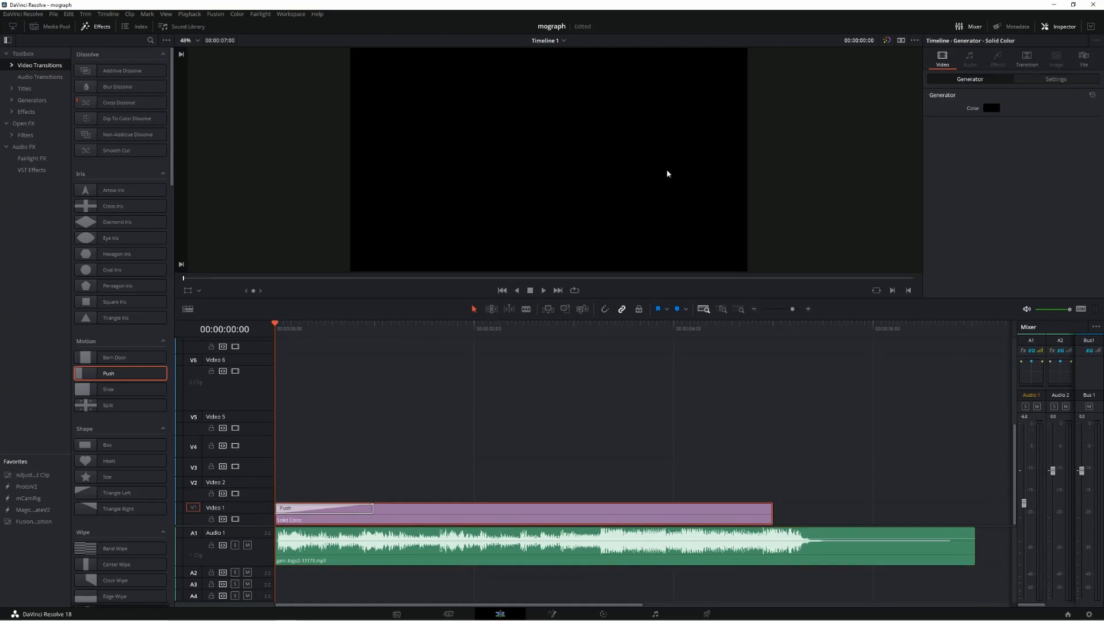
Set the Solid Color generator to green (RGB 70, 163, 49) and play back the result
click(992, 109)
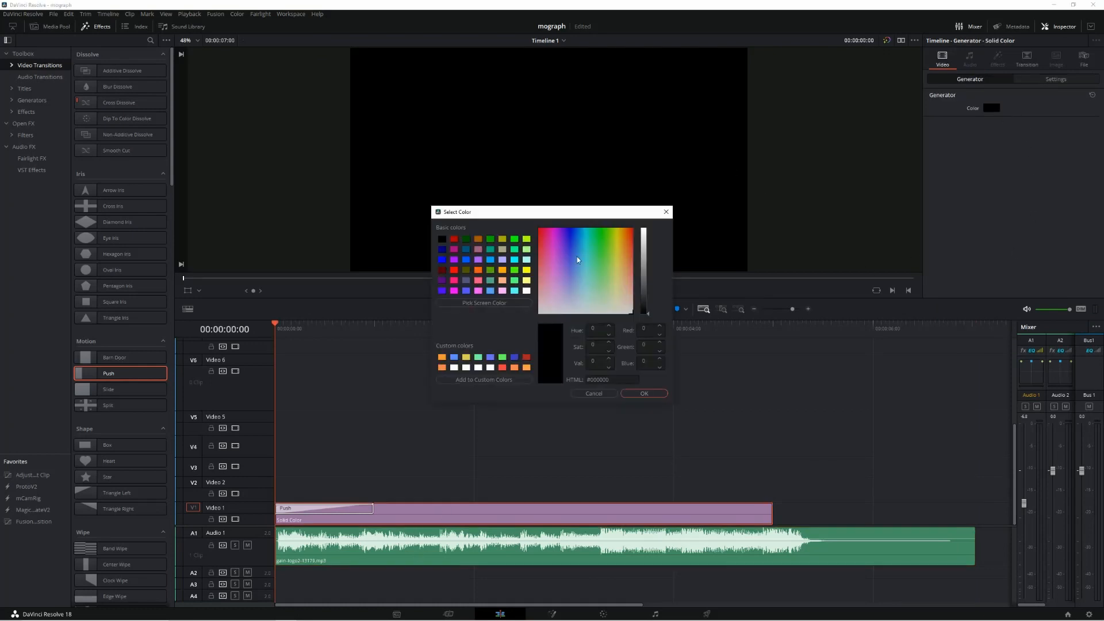
click(604, 254)
click(643, 259)
click(643, 393)
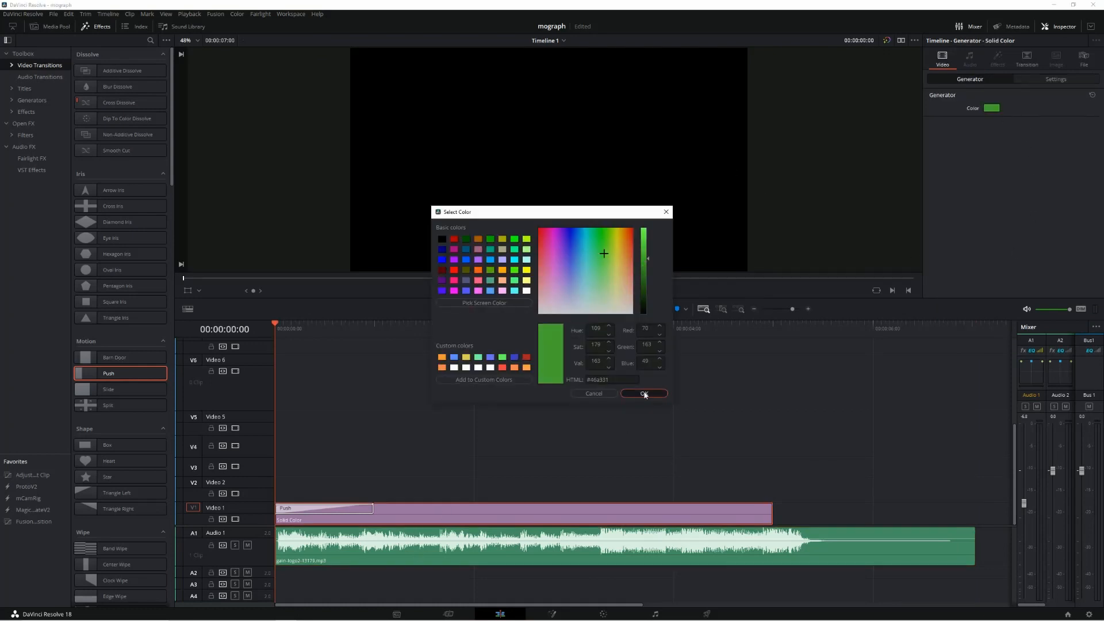
key(space)
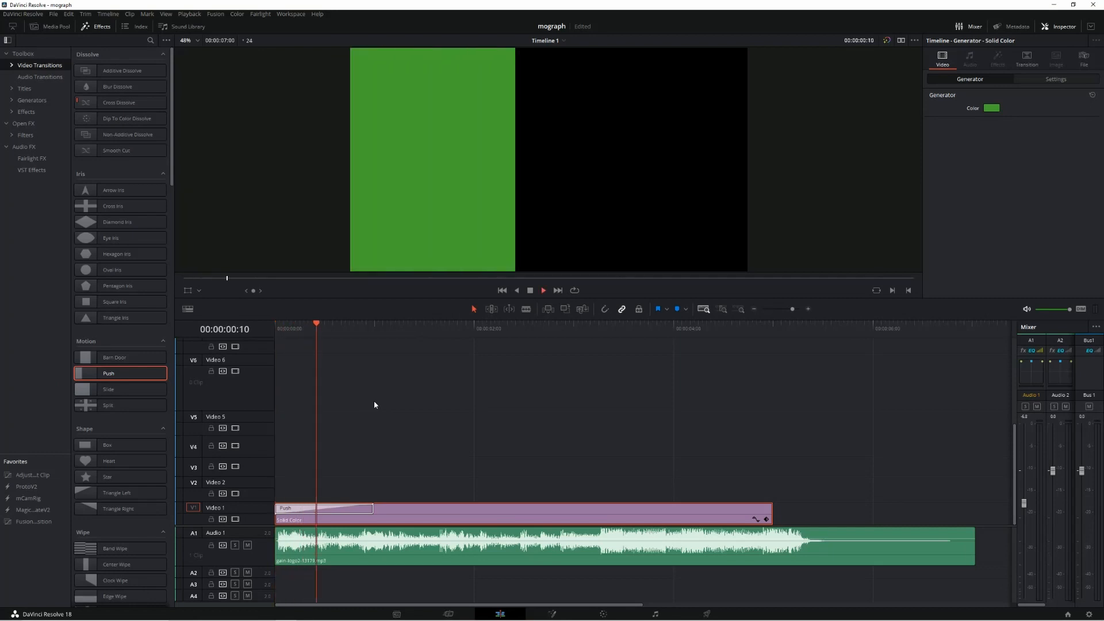
Shorten the Push transition to 12 frames, play it from the start, and park the playhead at 00:00:00:07
drag(357, 333, 329, 331)
drag(373, 511, 323, 507)
click(276, 326)
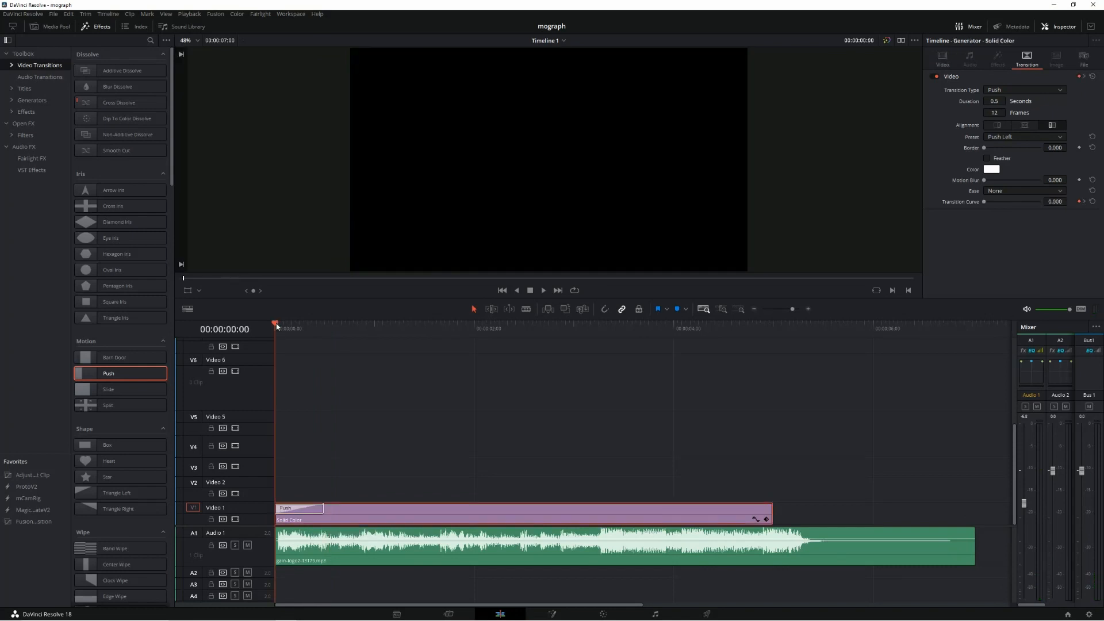
key(space)
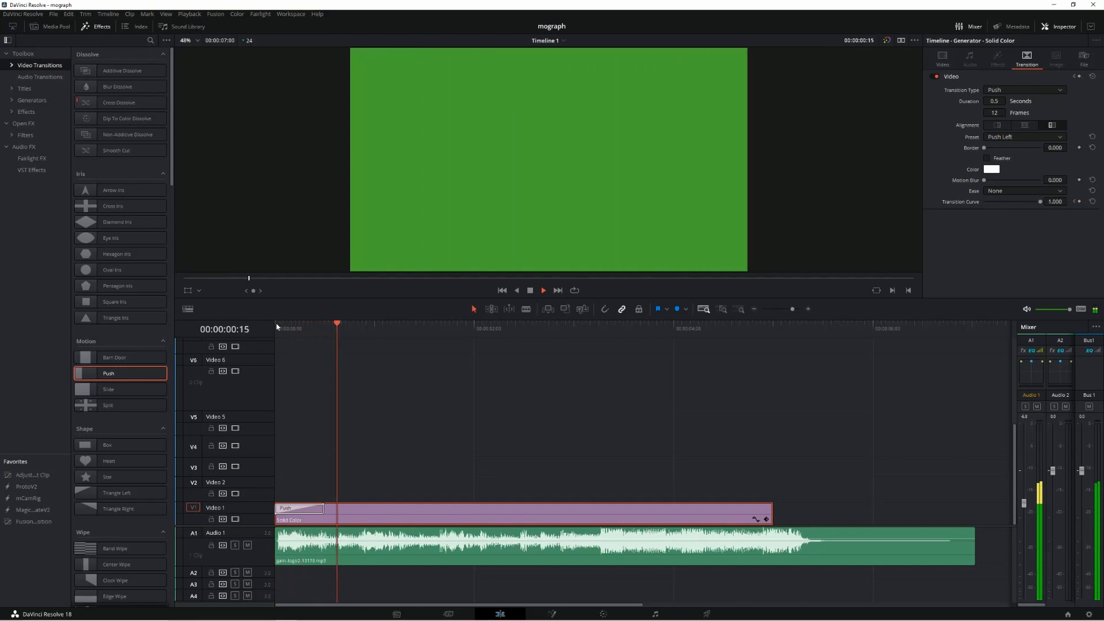
drag(277, 327, 305, 333)
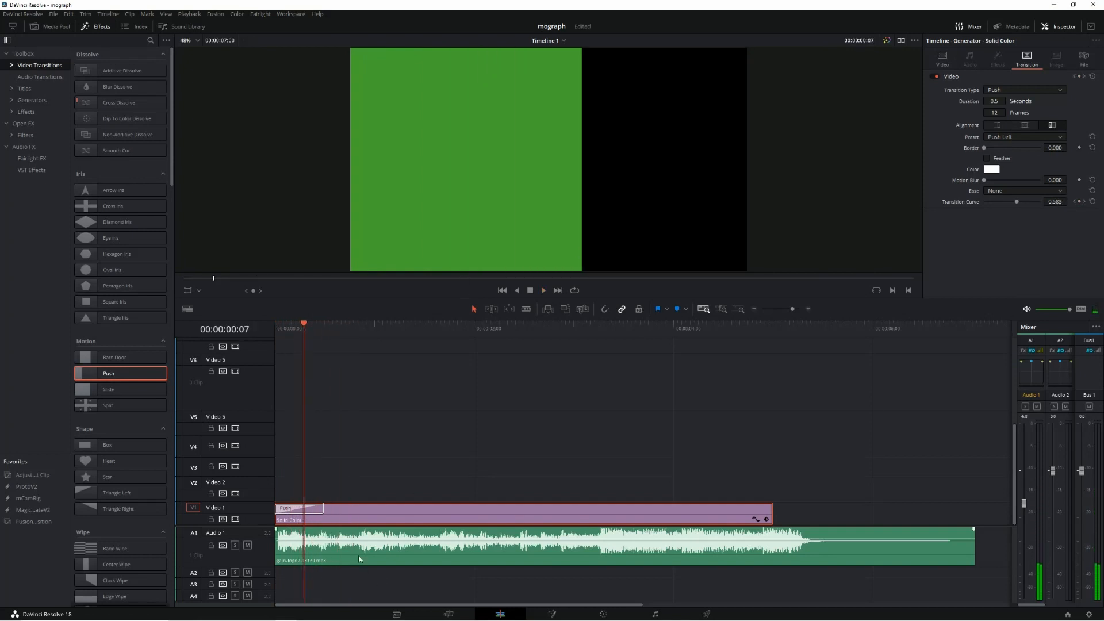
Select the Push transition and look through the transition types available in the Inspector
click(292, 509)
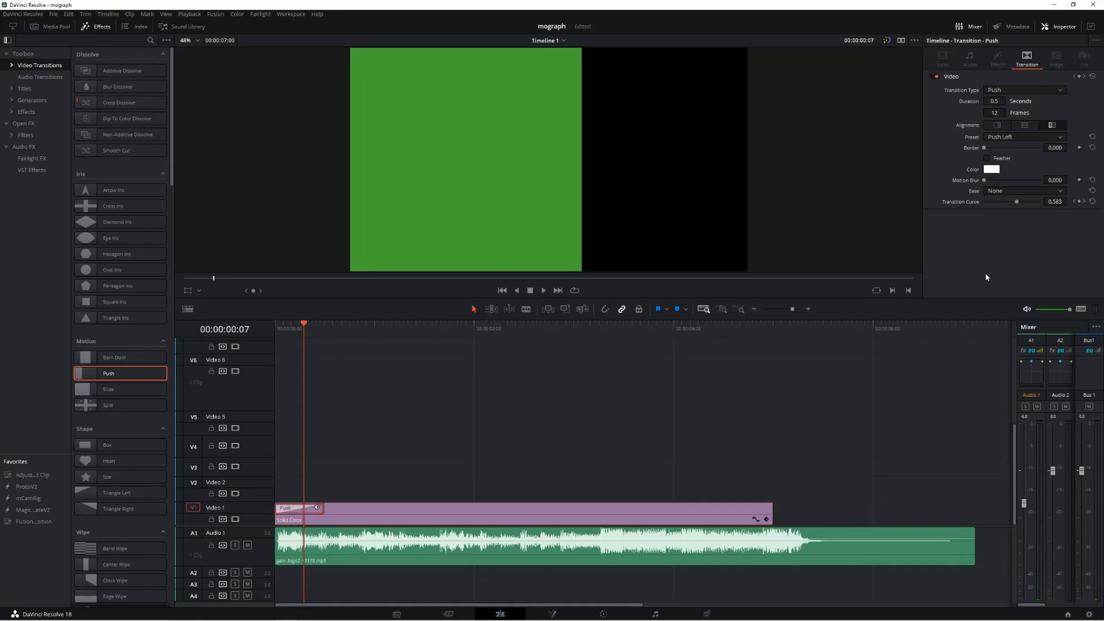
click(1060, 27)
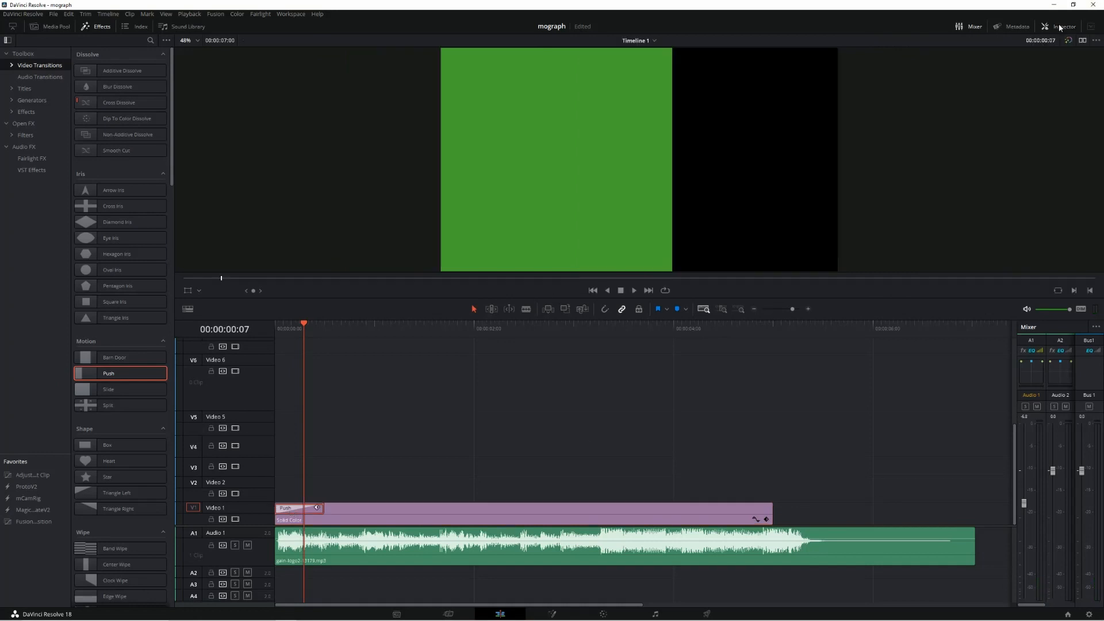
click(1060, 26)
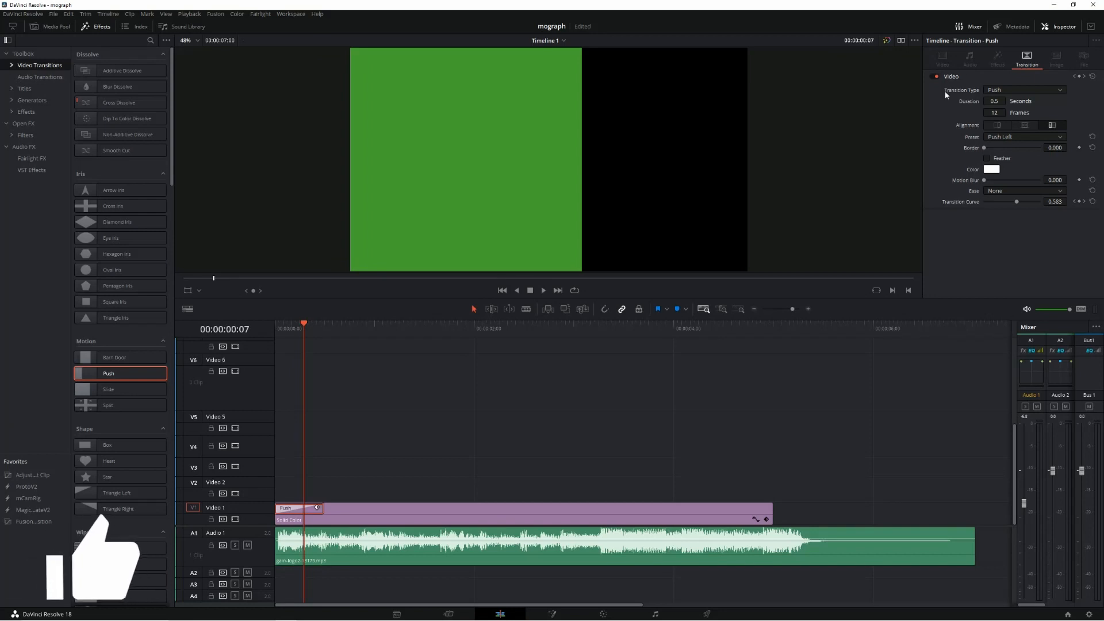
click(1014, 91)
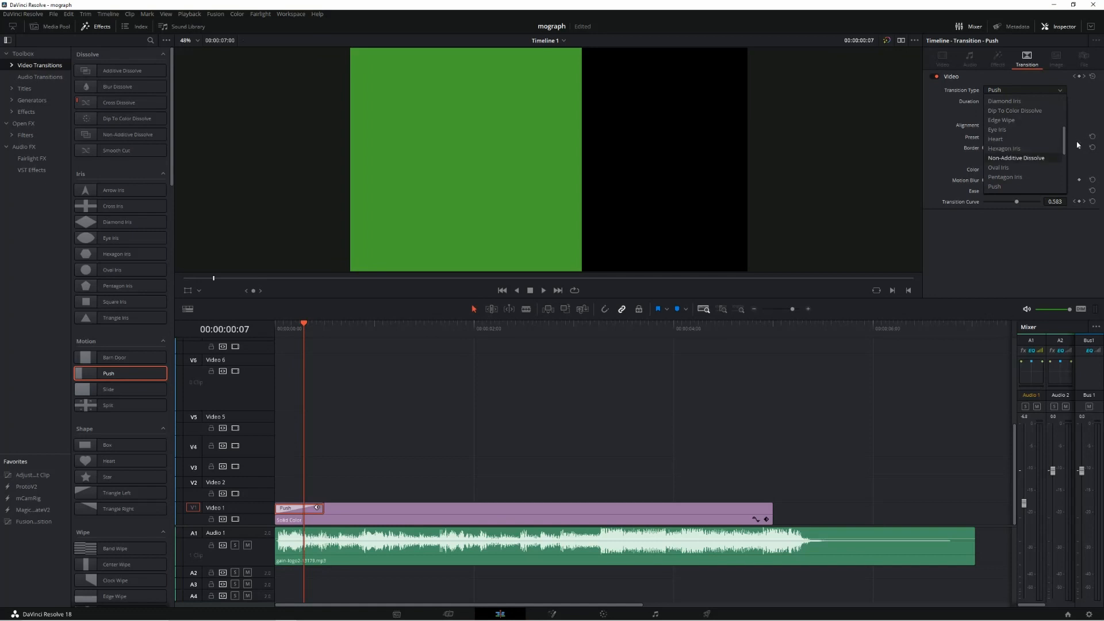
drag(1065, 144, 1064, 105)
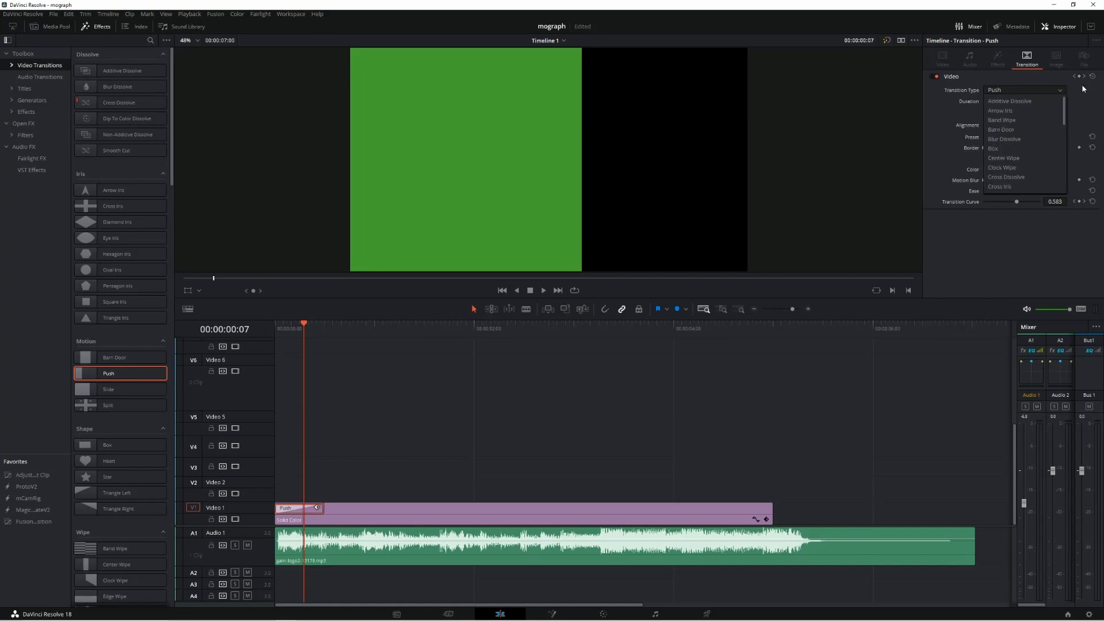
click(1088, 94)
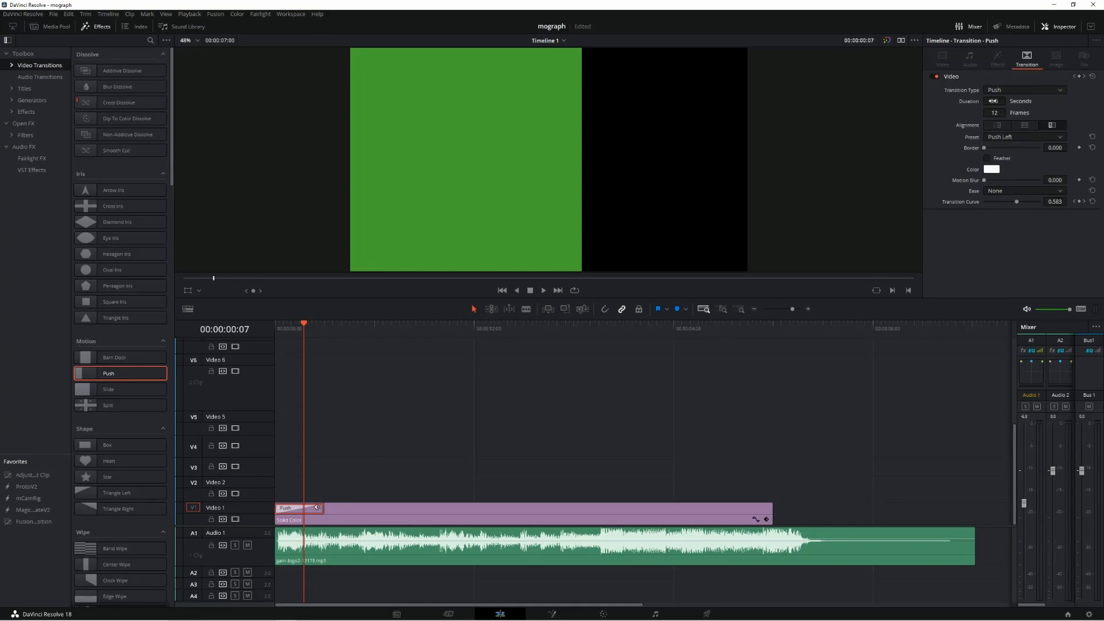
Try lengthening the Push transition on the timeline, and undo the change
drag(317, 507, 462, 507)
key(ctrl+z)
Try the Push Up preset on the transition, and settle on the Push Down preset
click(1023, 138)
click(1012, 167)
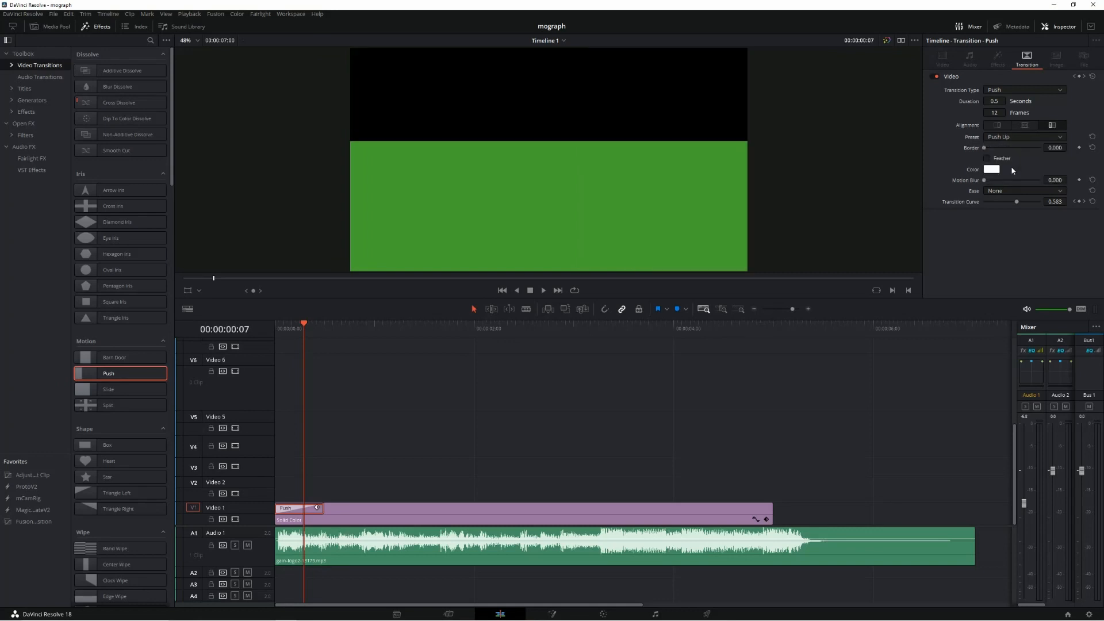
click(1023, 137)
click(1012, 179)
click(302, 332)
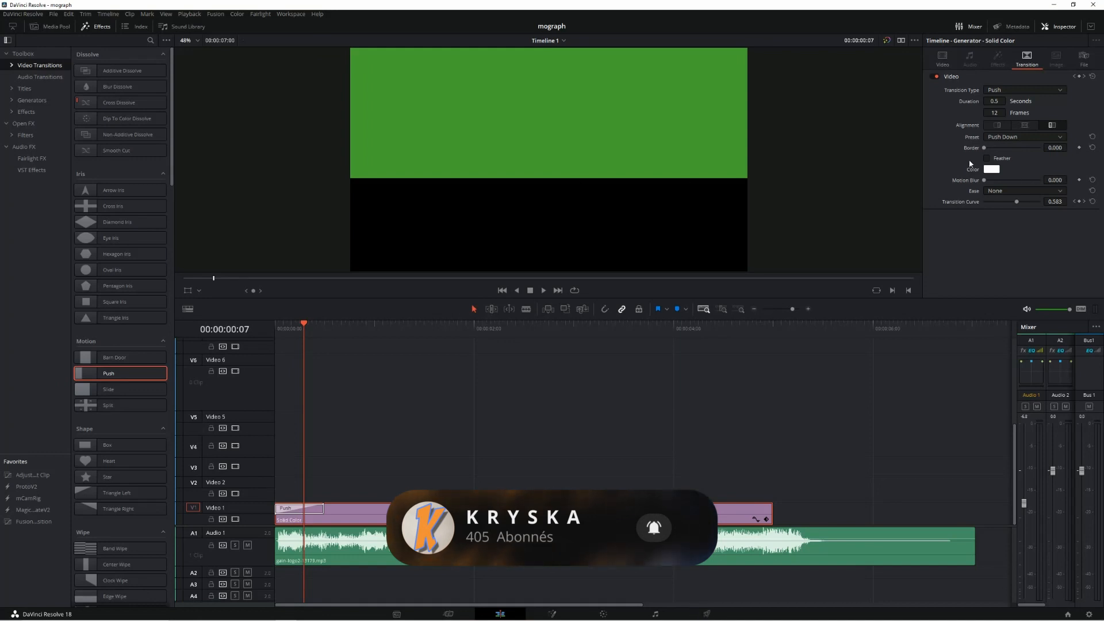
Try the Feather option on the Push transition, turn it off, and give the transition a border of about 69
click(987, 159)
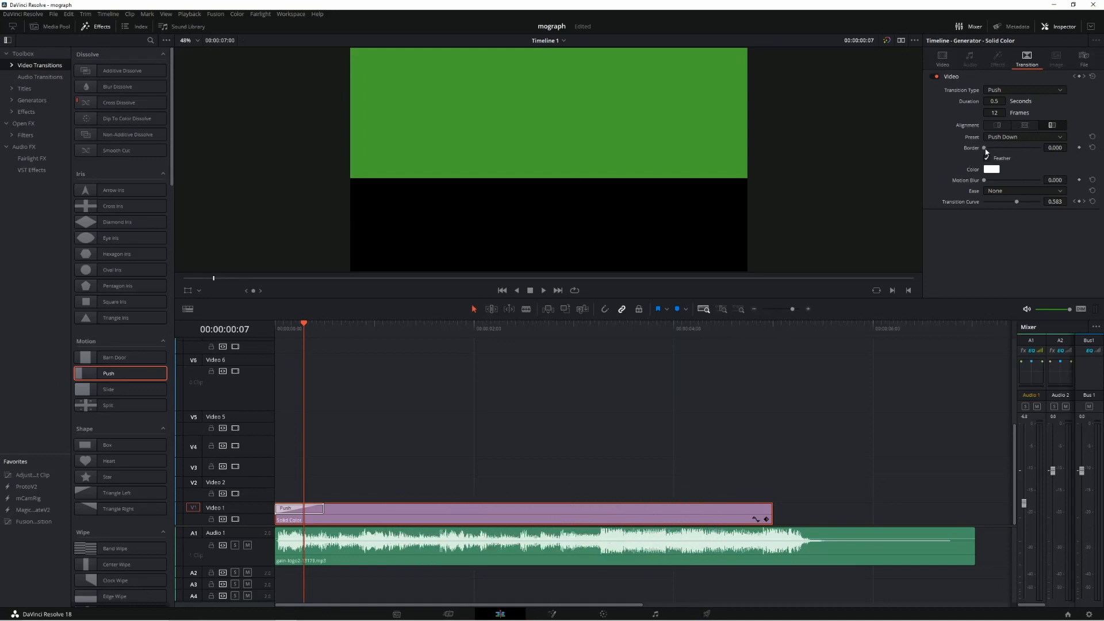
mouse_move(985, 148)
mouse_down()
mouse_move(1037, 158)
mouse_move(977, 158)
mouse_up()
click(987, 160)
mouse_move(984, 148)
mouse_down()
mouse_move(1045, 166)
mouse_move(1030, 151)
mouse_move(992, 150)
mouse_up()
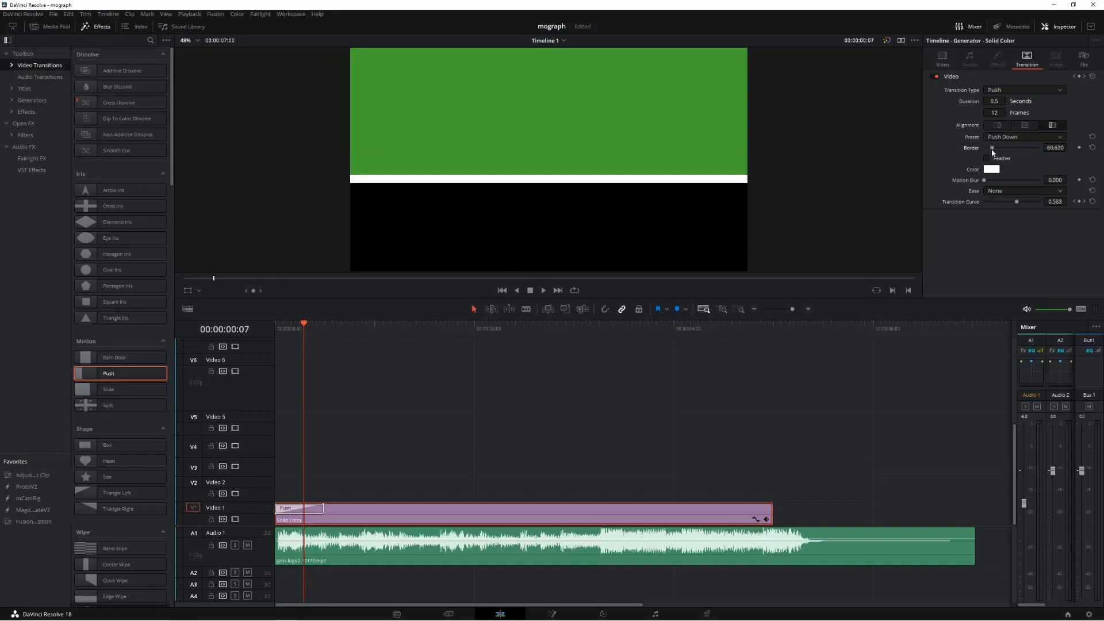
Set the Push transition's border color to light orange (RGB 255, 147, 93)
click(992, 170)
click(627, 259)
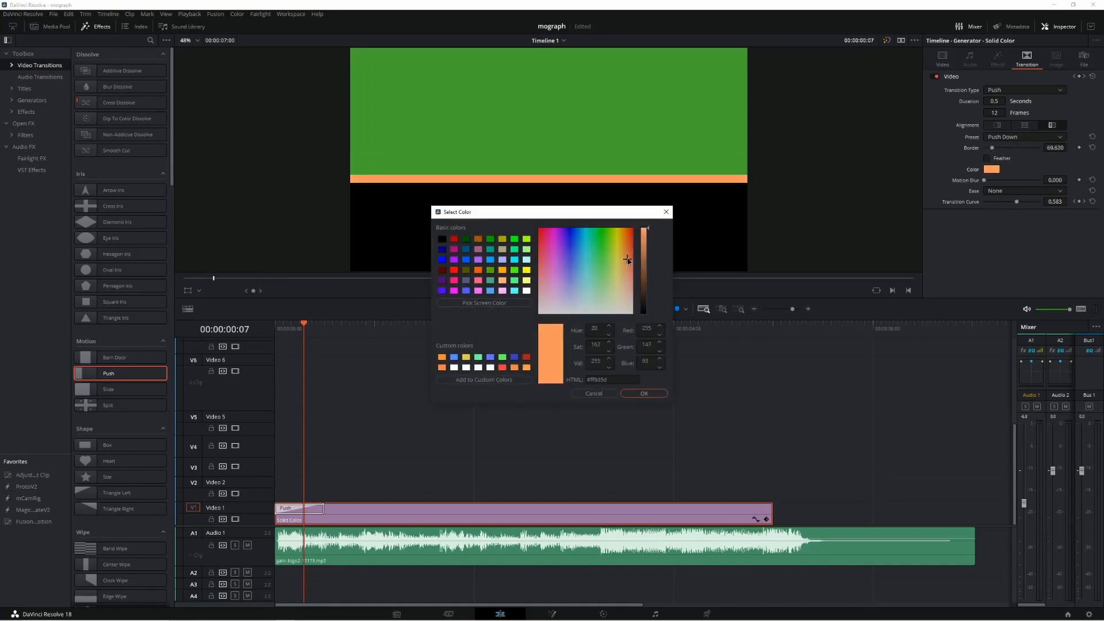
click(641, 394)
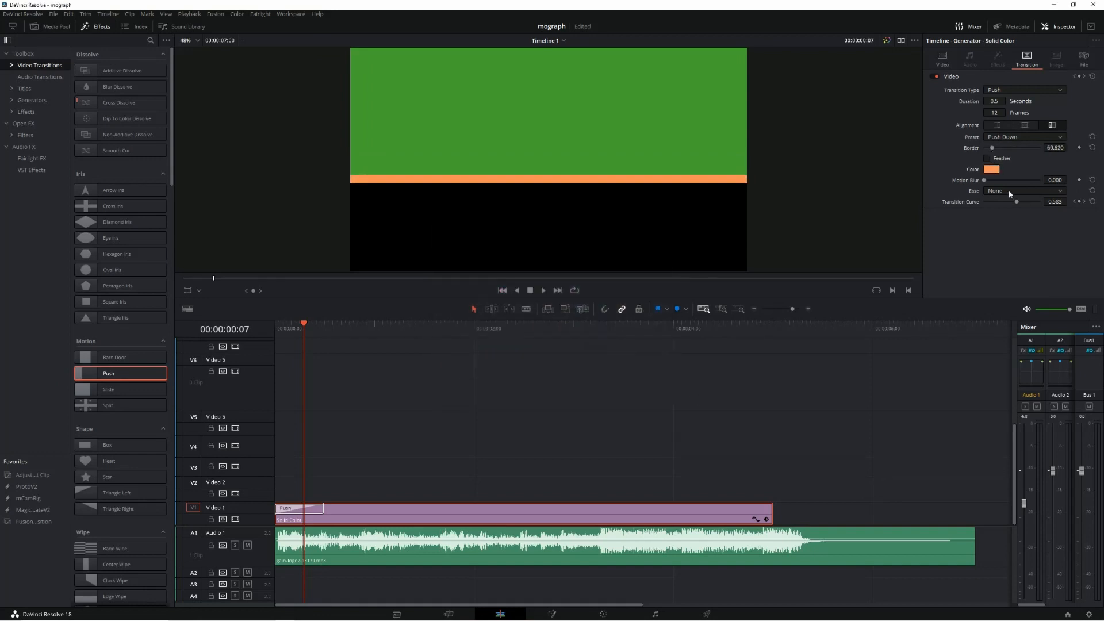
Set the Push transition's motion blur to 0.145 and reset its border to 0
drag(984, 180, 993, 182)
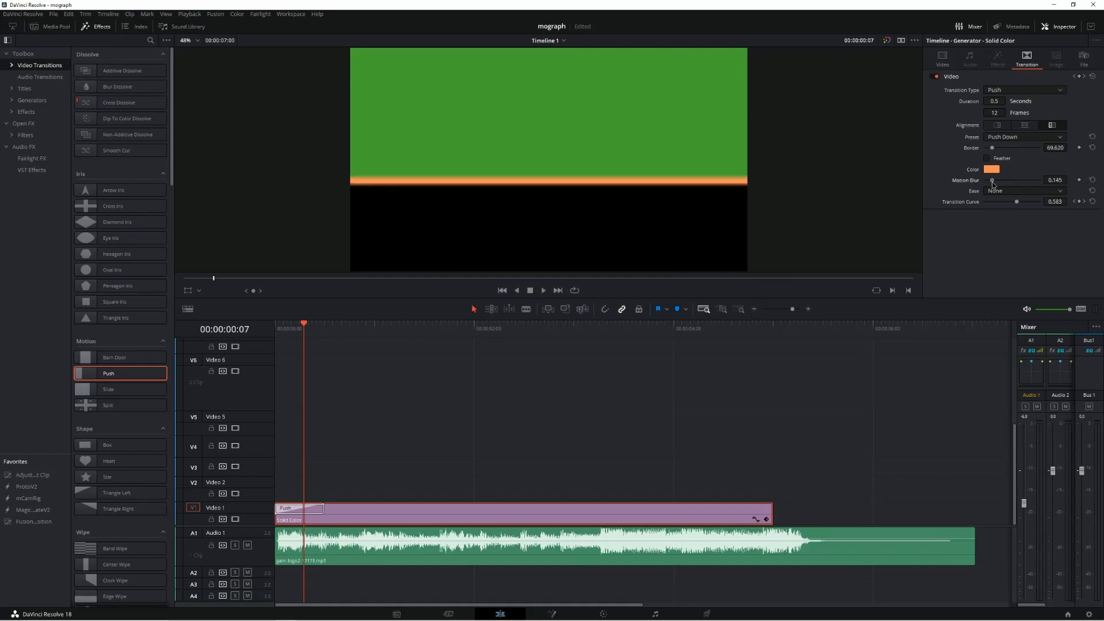
double_click(993, 148)
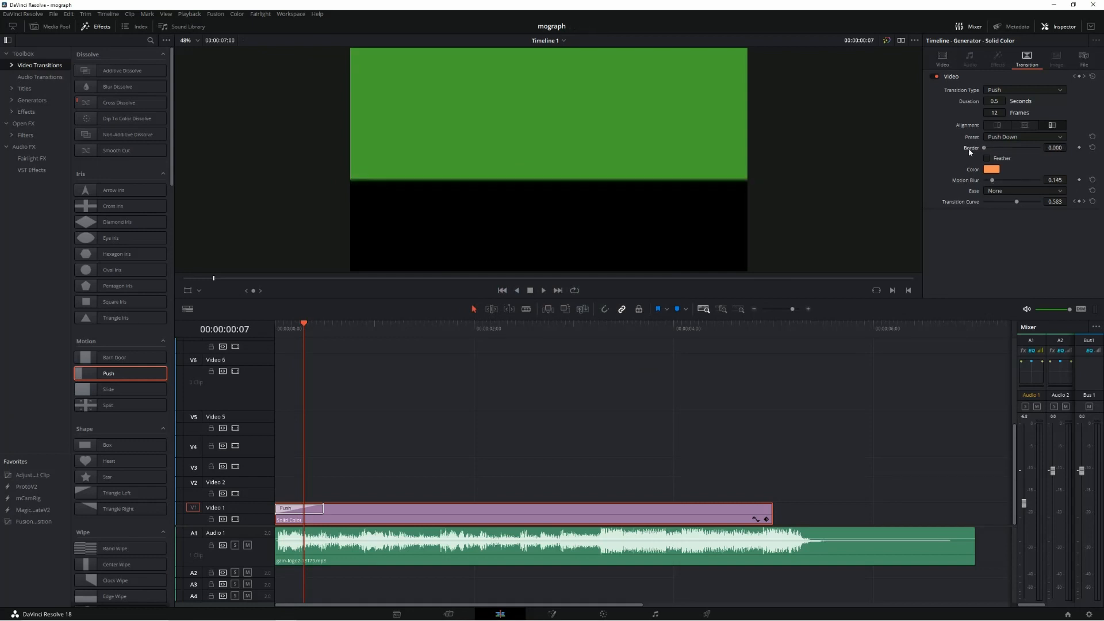
Reset the Push transition's motion blur to 0 and set its ease to In & Out
double_click(992, 180)
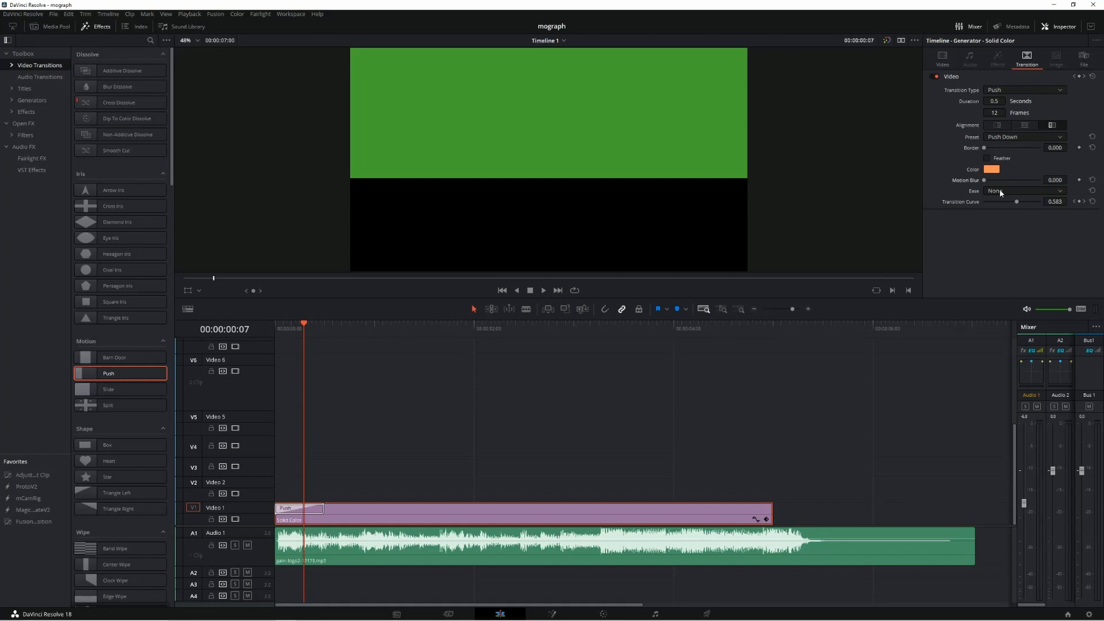
click(1001, 193)
click(1001, 231)
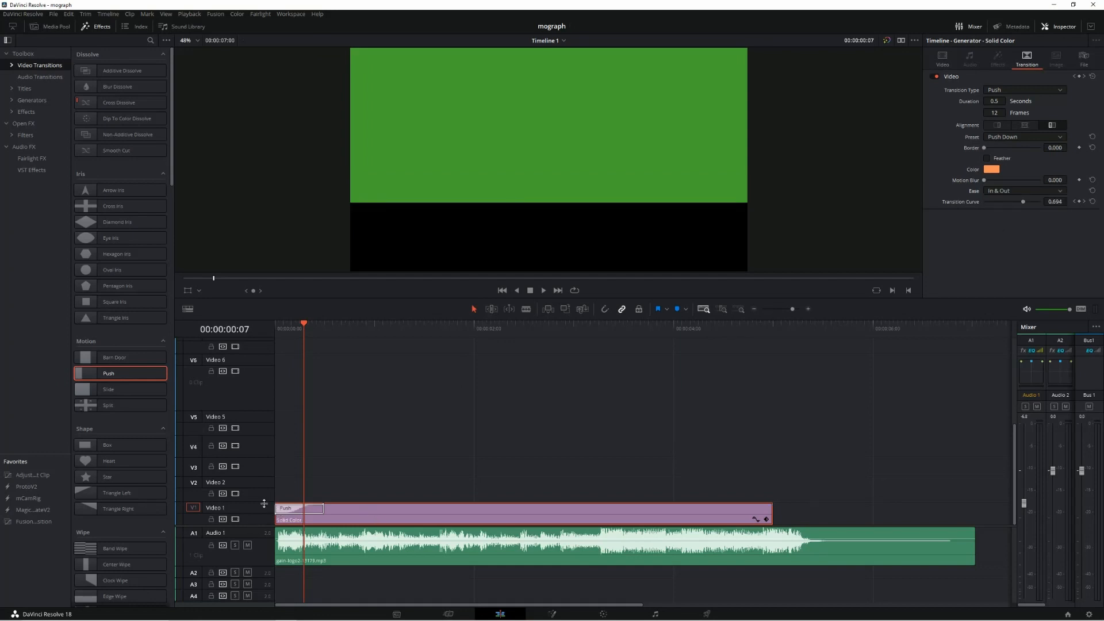
Enlarge the Video 1 track to show the transition curve and play the timeline from the start
drag(263, 501, 263, 454)
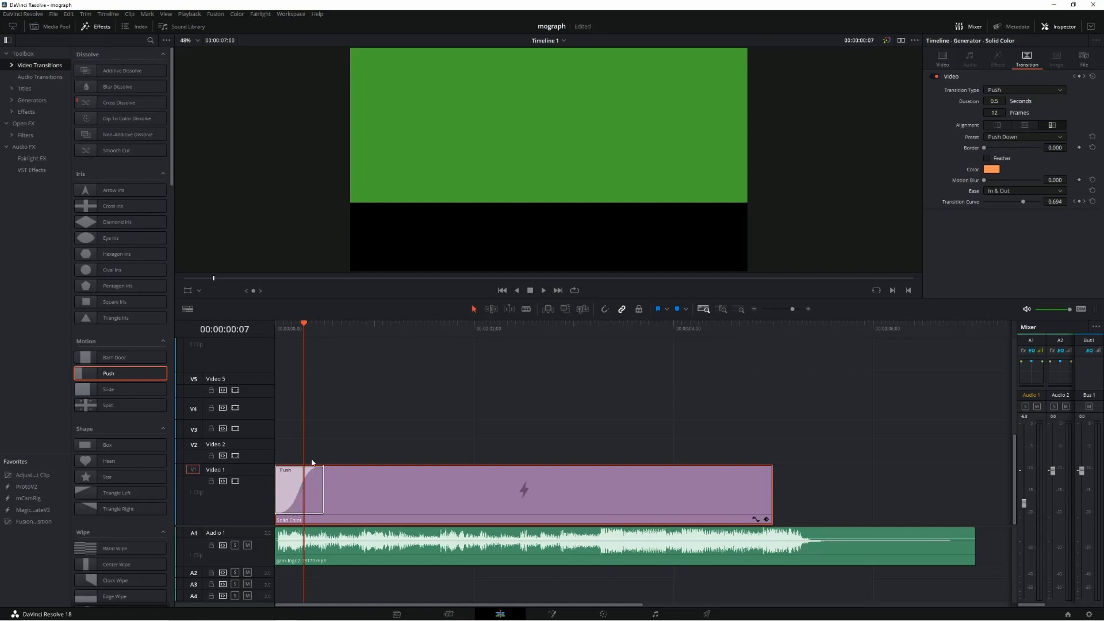
drag(288, 325, 272, 321)
key(space)
key(space)
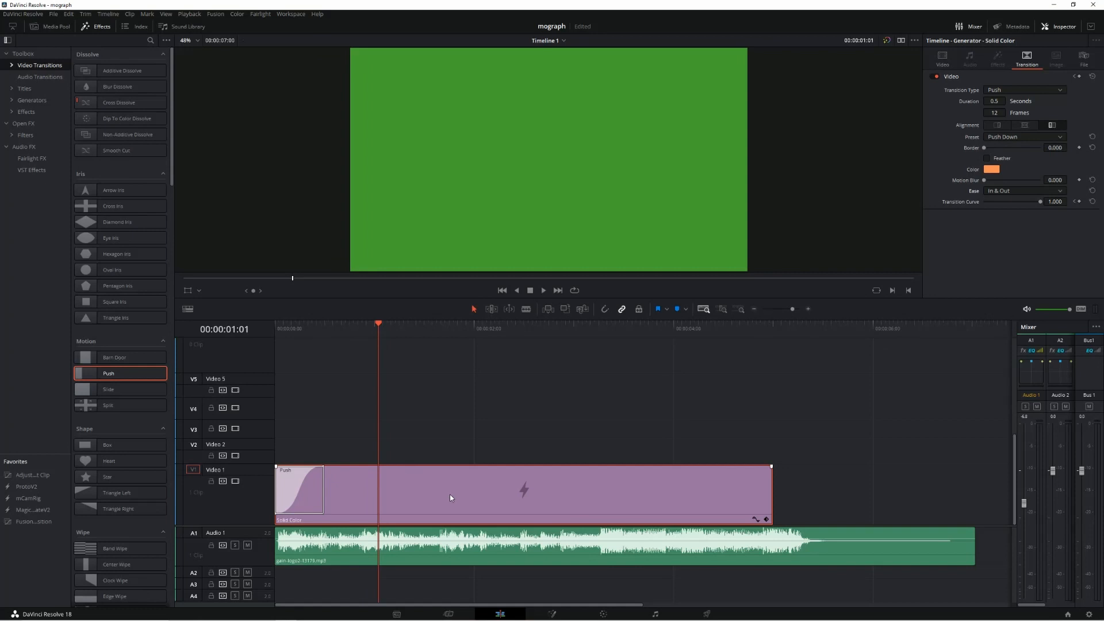
Duplicate the green Solid Color clip with its transition onto Video 2 and color the copy mustard yellow
drag(620, 425, 296, 511)
drag(466, 493, 465, 447)
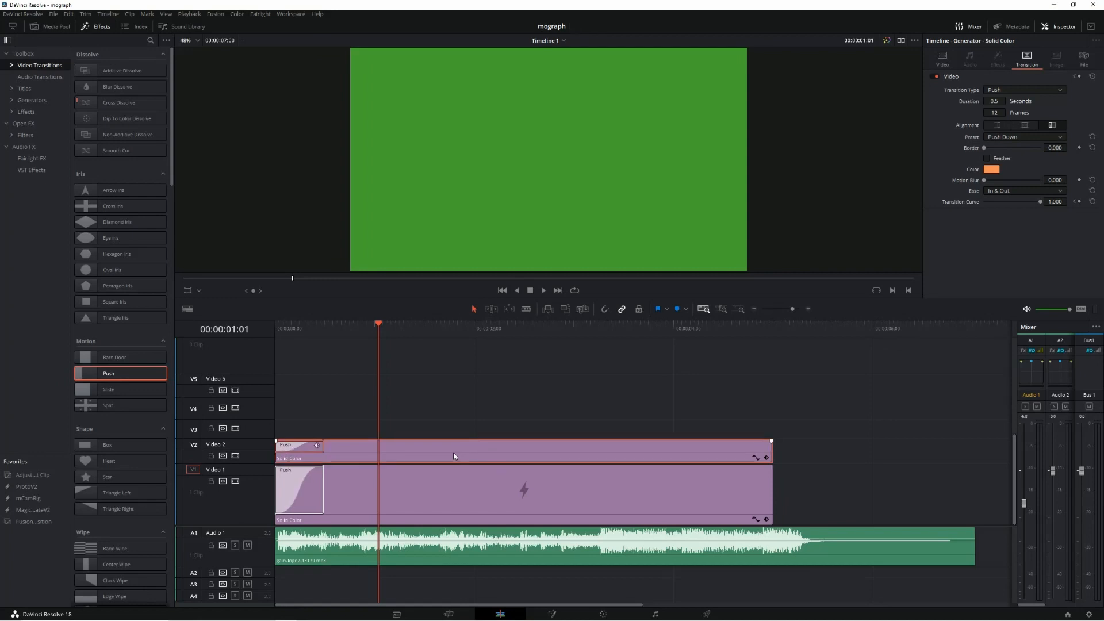
click(943, 57)
click(989, 108)
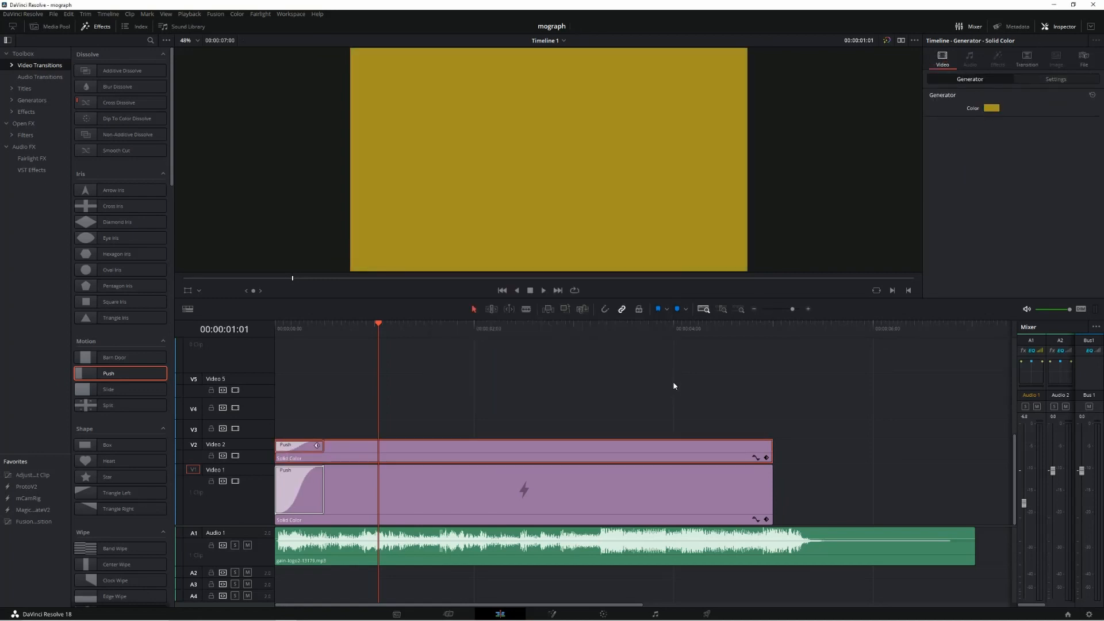
Shift the yellow Video 2 clip about 4 frames later and play the timeline from the start
drag(423, 447, 442, 450)
click(278, 325)
key(space)
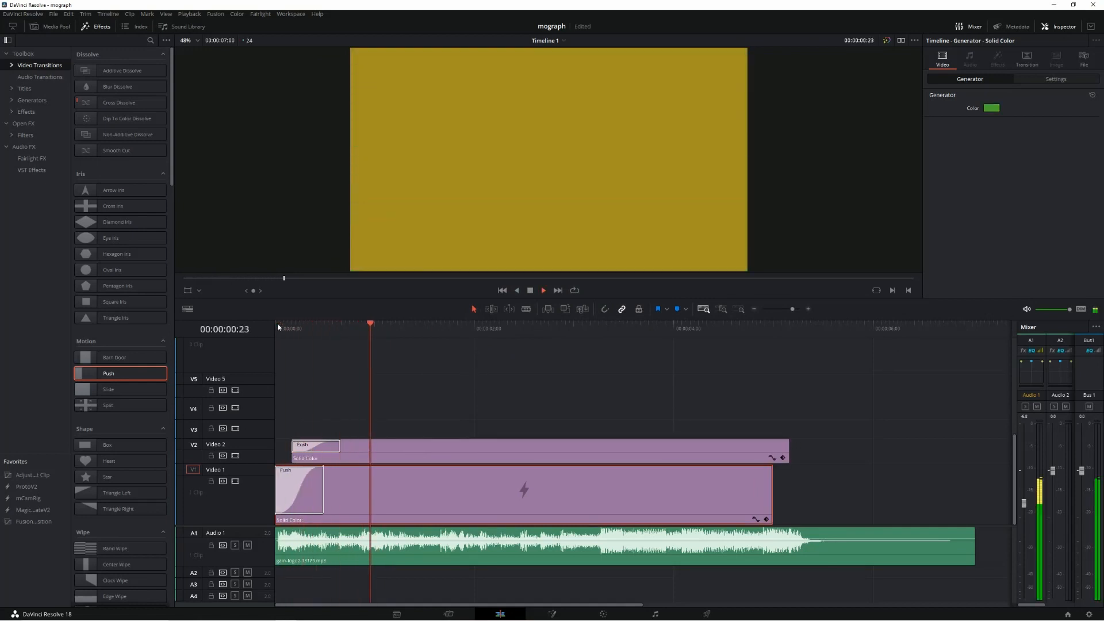
Set the preset of the Video 2 clip's Push transition to Push Right
click(326, 448)
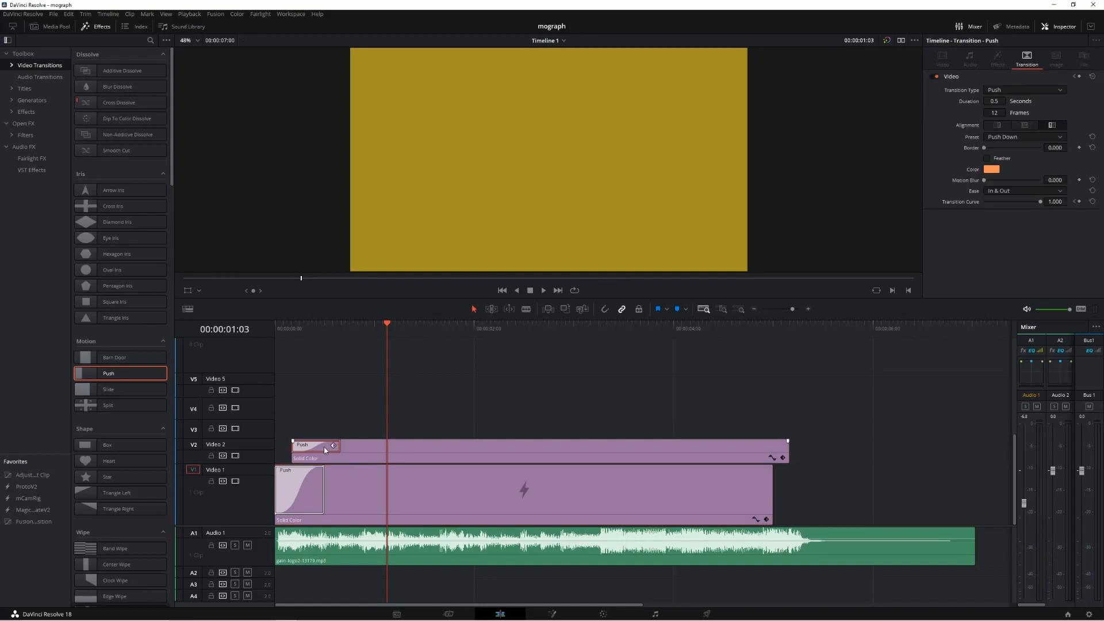
click(1006, 139)
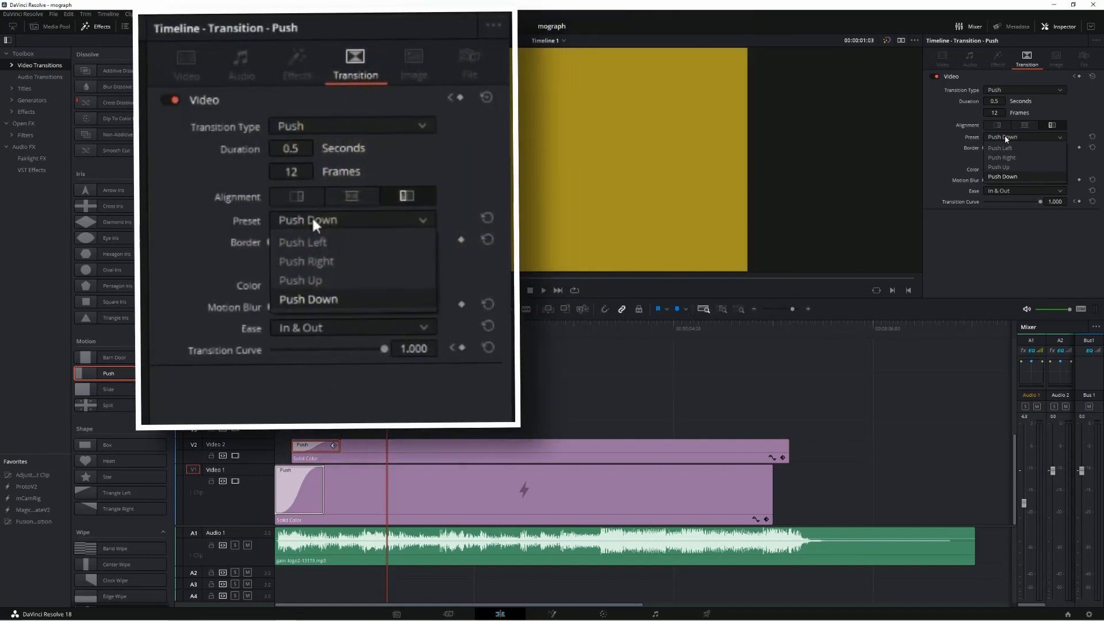
click(1002, 158)
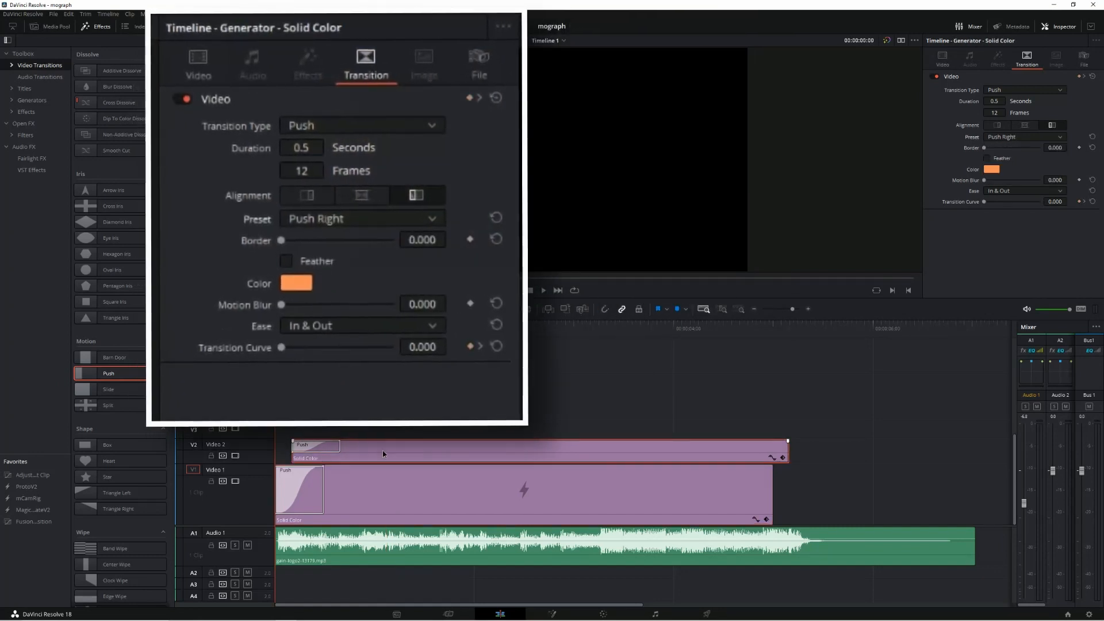
Move the yellow Video 2 clip slightly later so it starts about 7 frames in, checking the timing by playback
drag(383, 451, 400, 457)
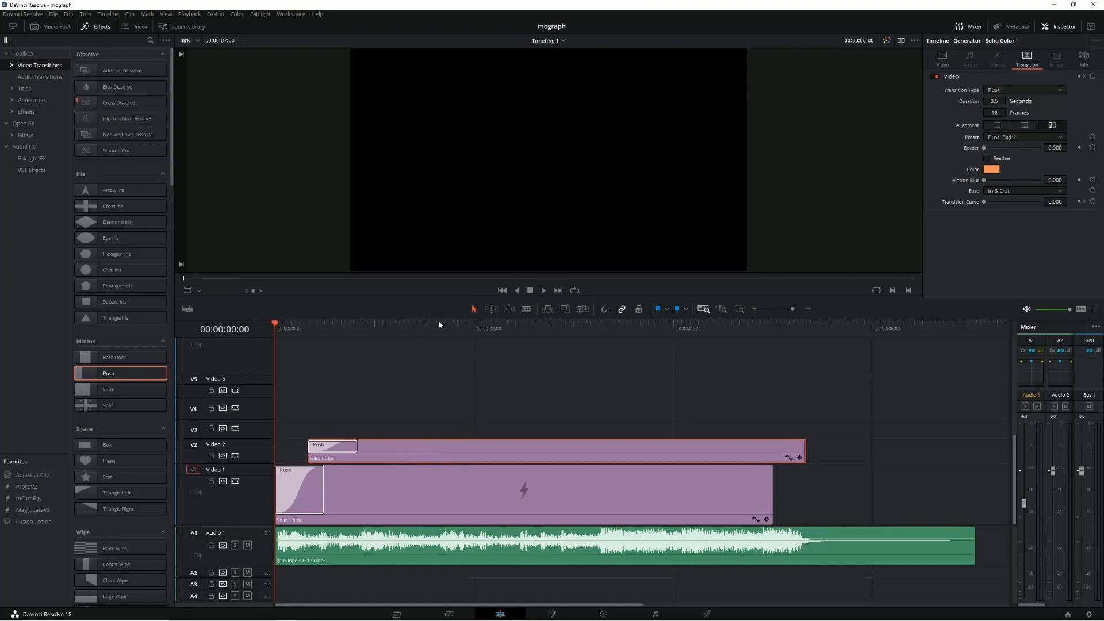
key(ctrl+z)
key(space)
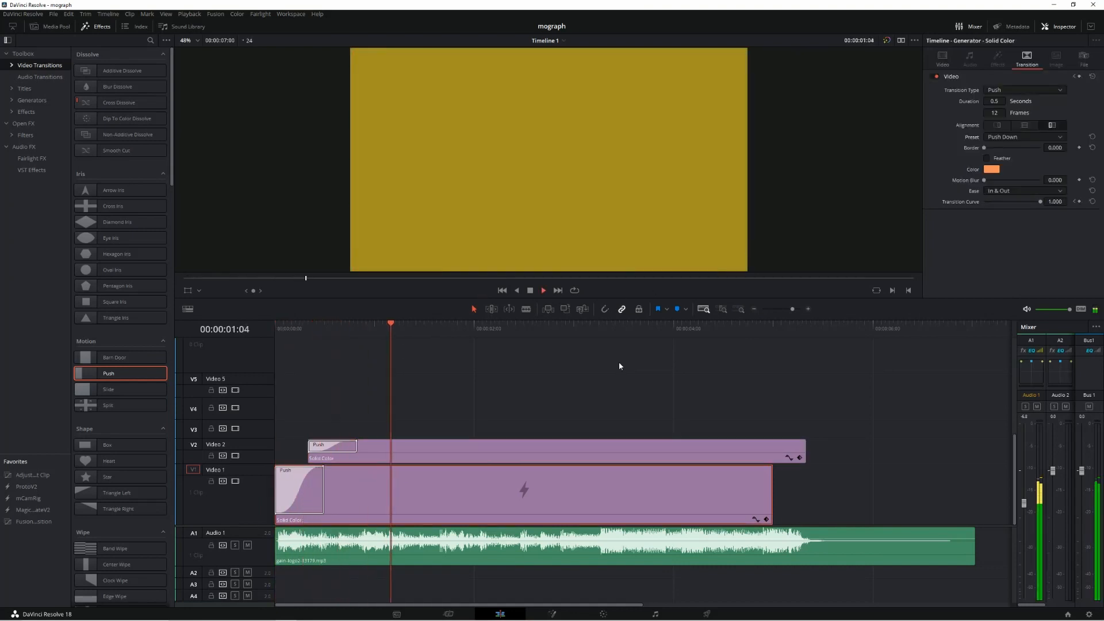
click(457, 452)
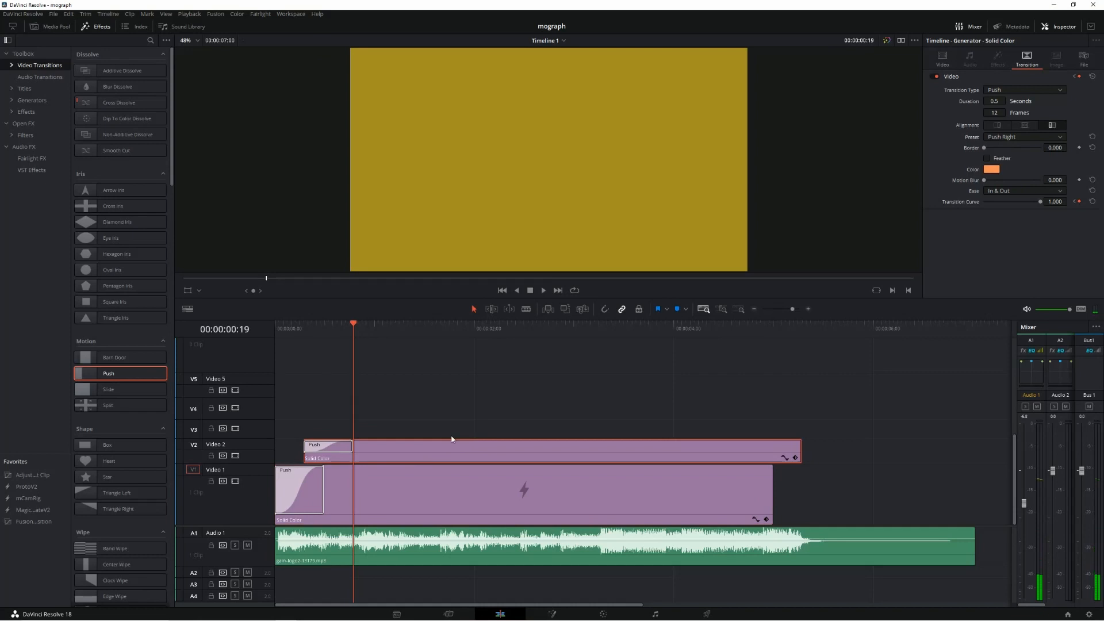
Add a basic Text title on Video 3 aligned with the yellow clip and copy that clip's Push transition onto it
click(24, 89)
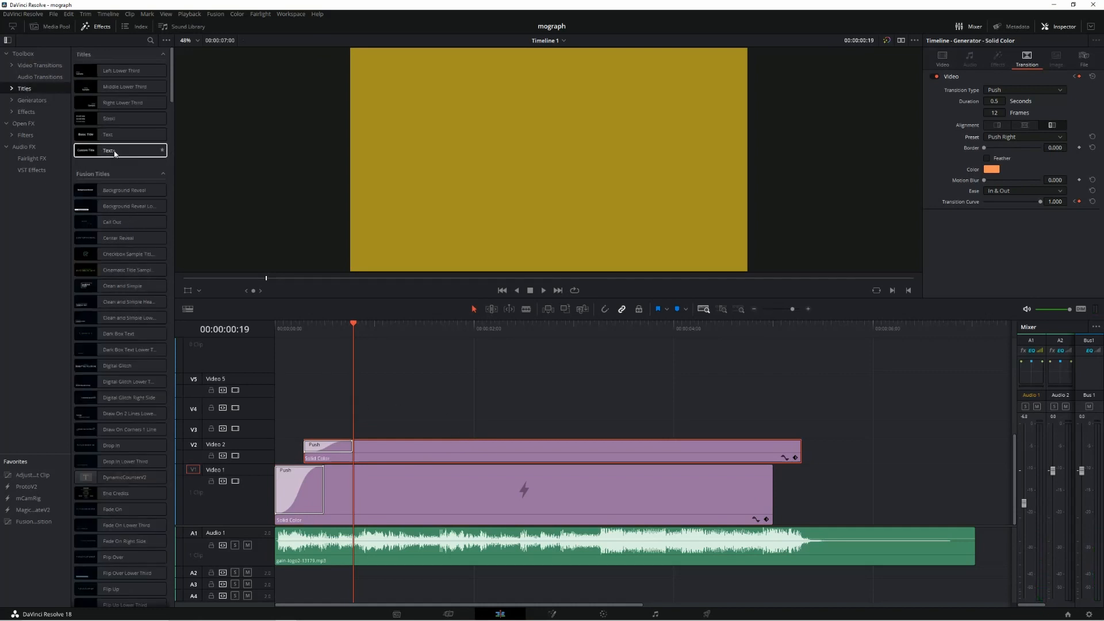
drag(110, 136, 302, 432)
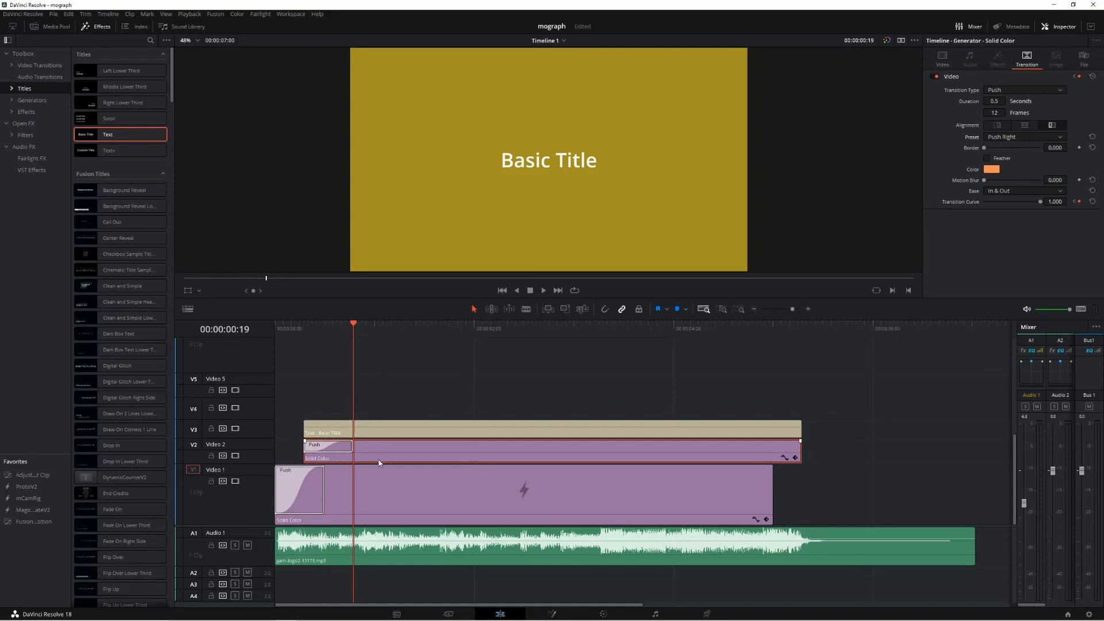
click(333, 446)
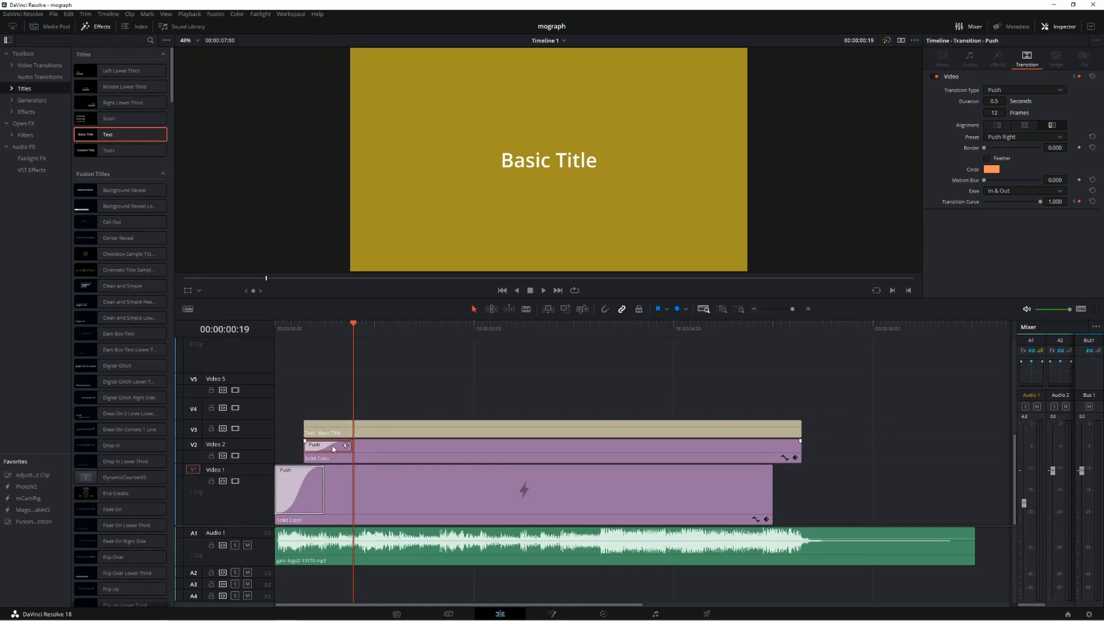
drag(332, 448, 316, 431)
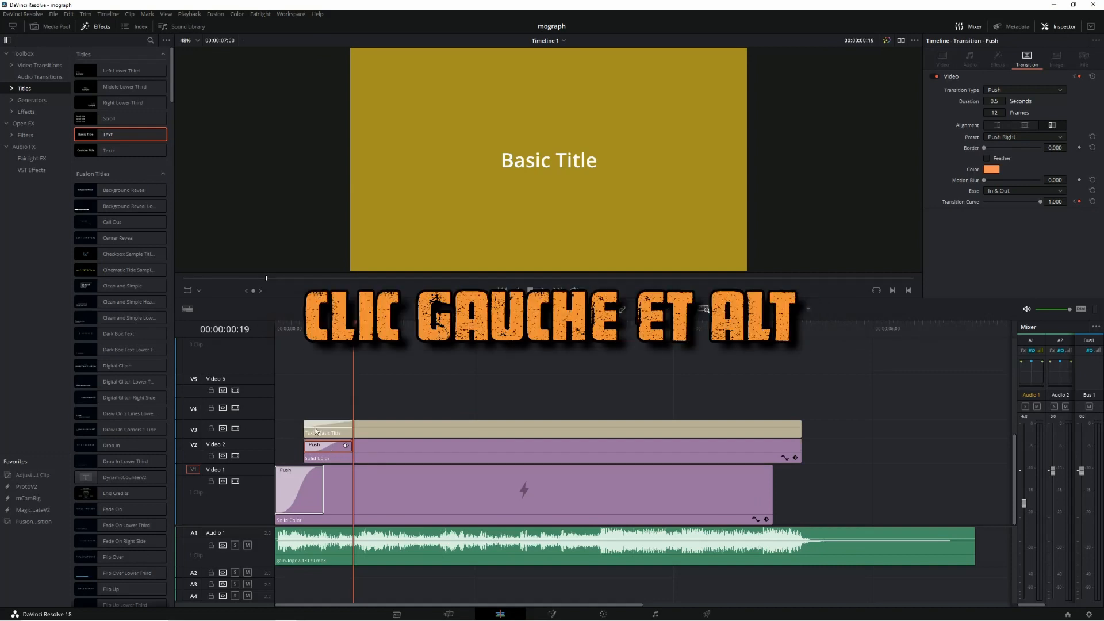
scroll(326, 430, up, 3)
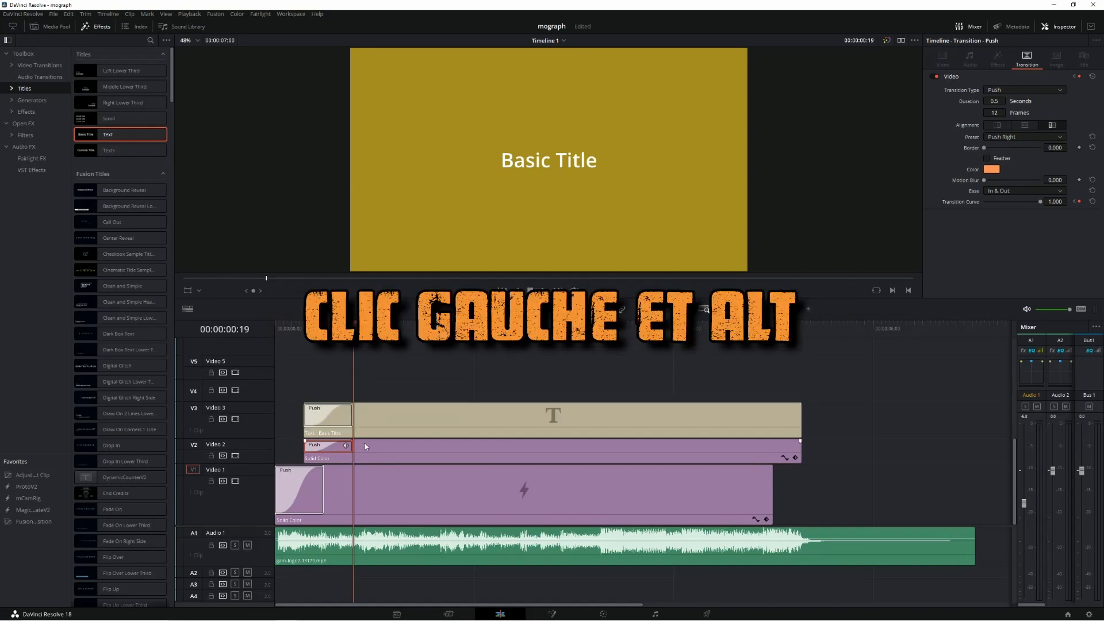
Split the title on Video 3 and the yellow clip on Video 2 at 00:00:01:00
drag(275, 332, 375, 386)
click(381, 414)
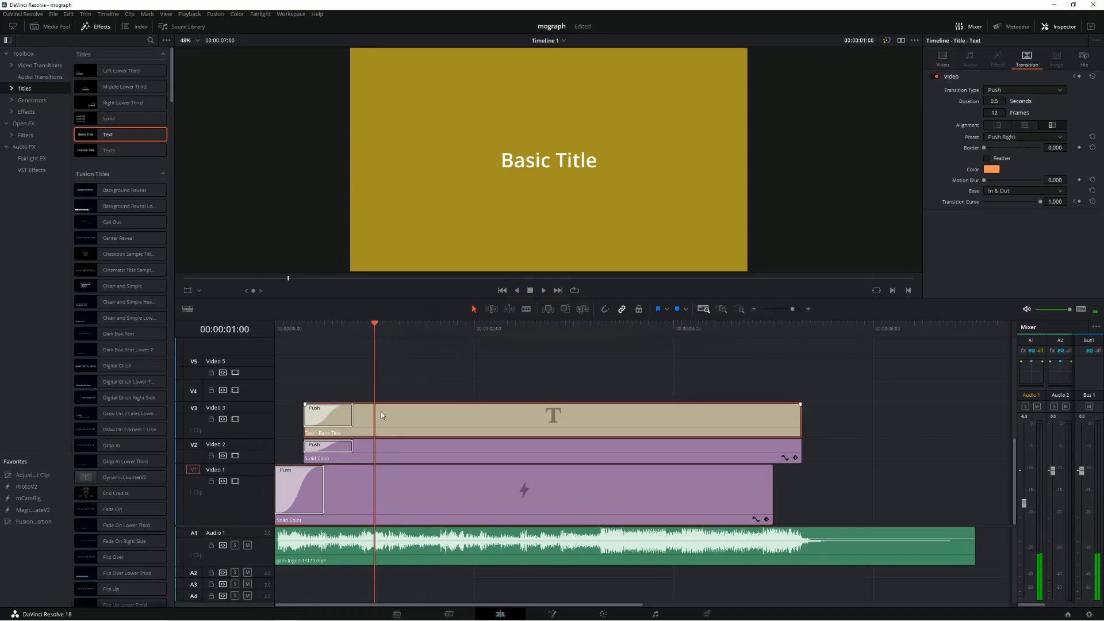
key(ctrl+b)
click(373, 449)
key(ctrl+b)
Split the remaining title and yellow clip again at 00:00:01:11
drag(375, 326, 420, 343)
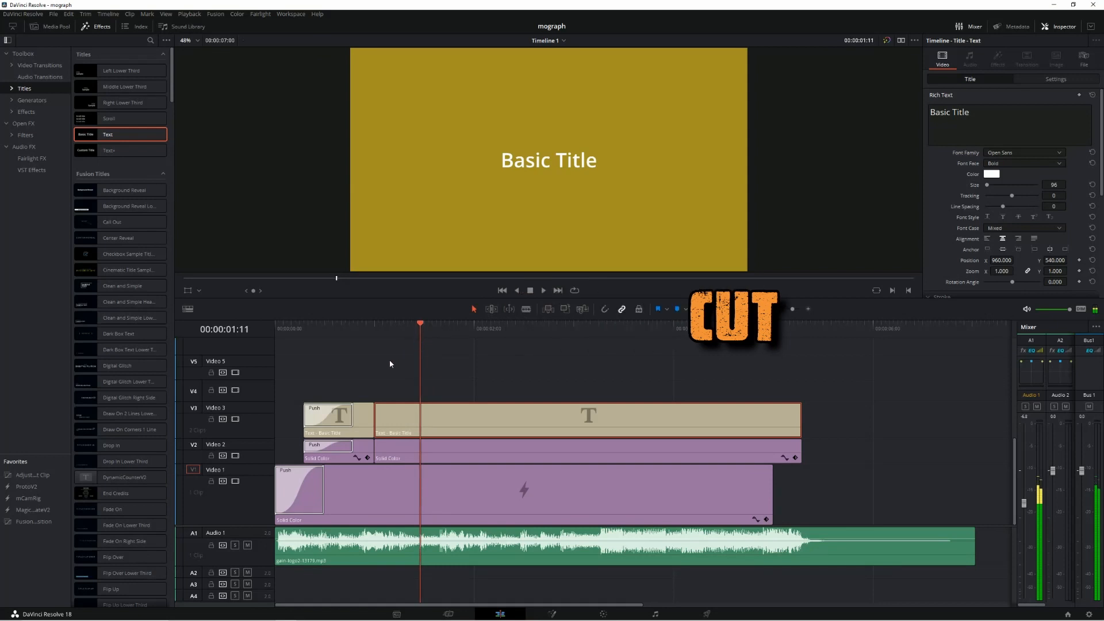
key(ctrl+b)
click(430, 455)
key(ctrl+b)
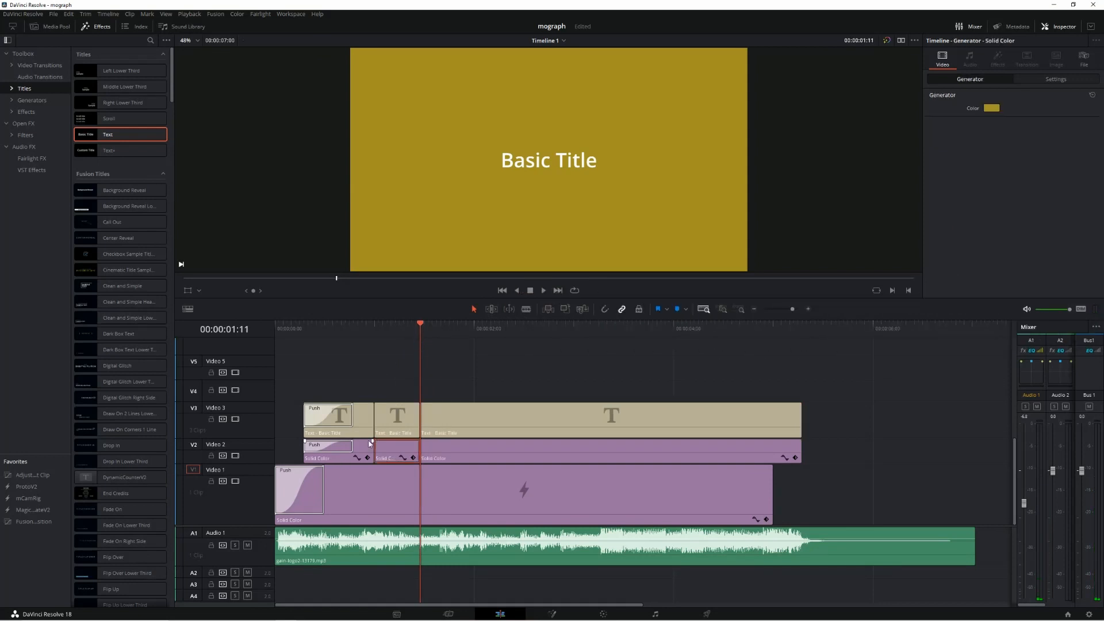
Set the middle title segment's text color to the background's mustard yellow (#a39021), sampled from the viewer
click(397, 430)
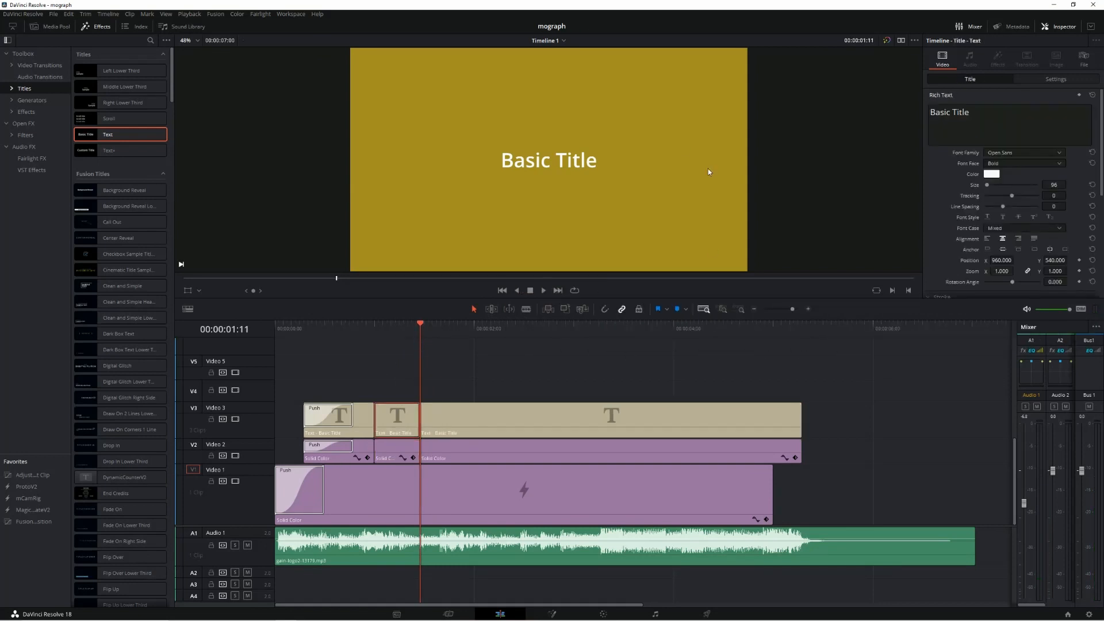
click(992, 174)
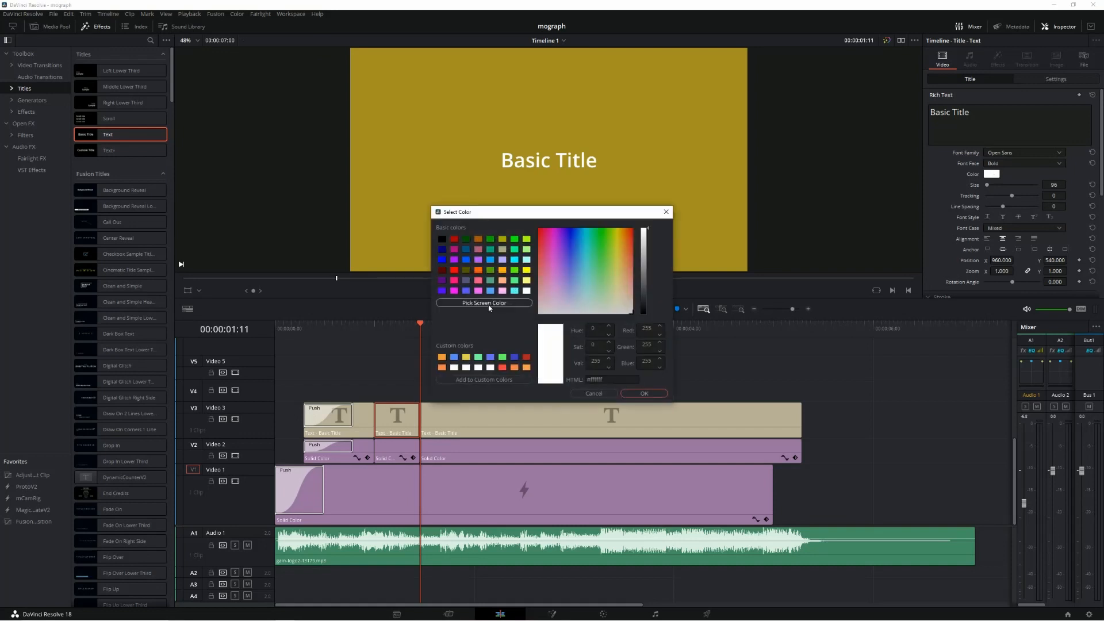
click(487, 304)
click(695, 96)
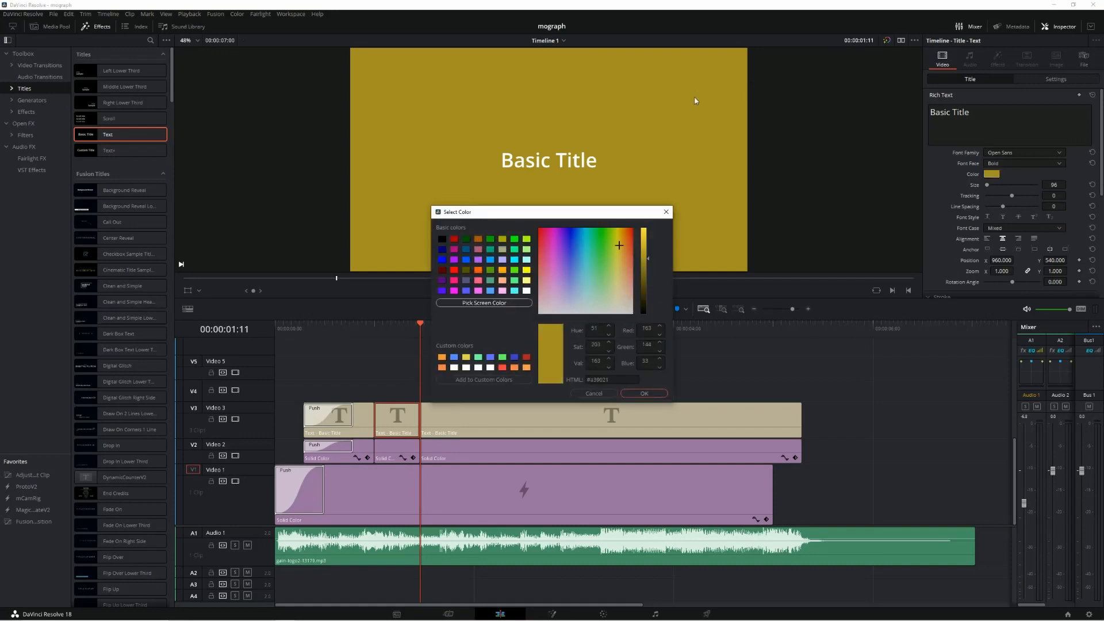
click(648, 395)
Change the middle Solid Color segment on Video 2 to white and play the intro from the start
click(400, 330)
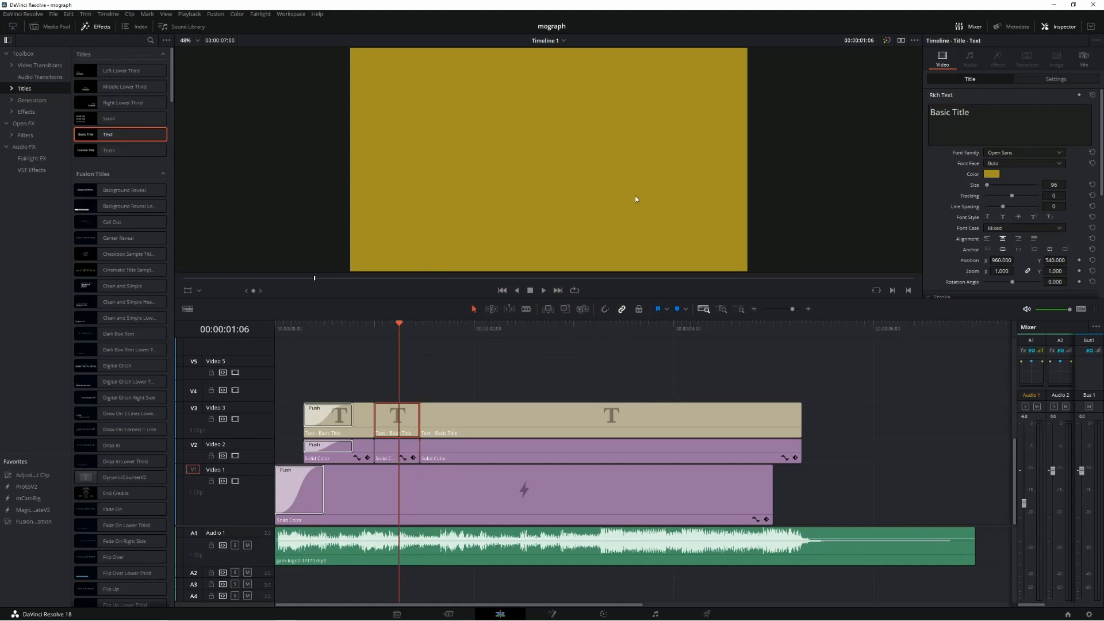
click(412, 454)
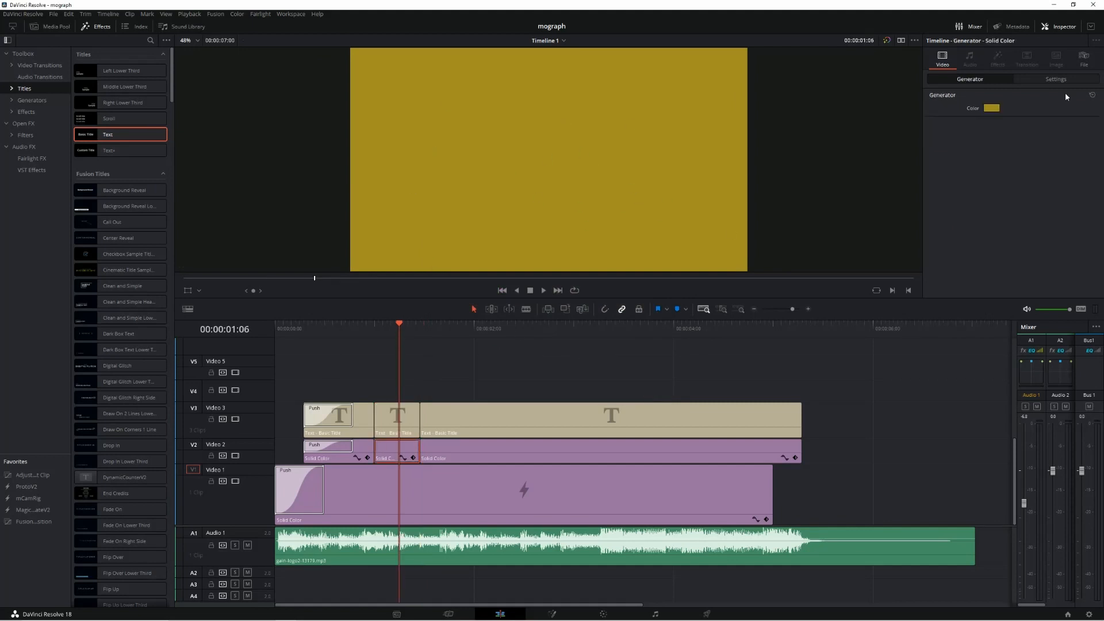
click(991, 108)
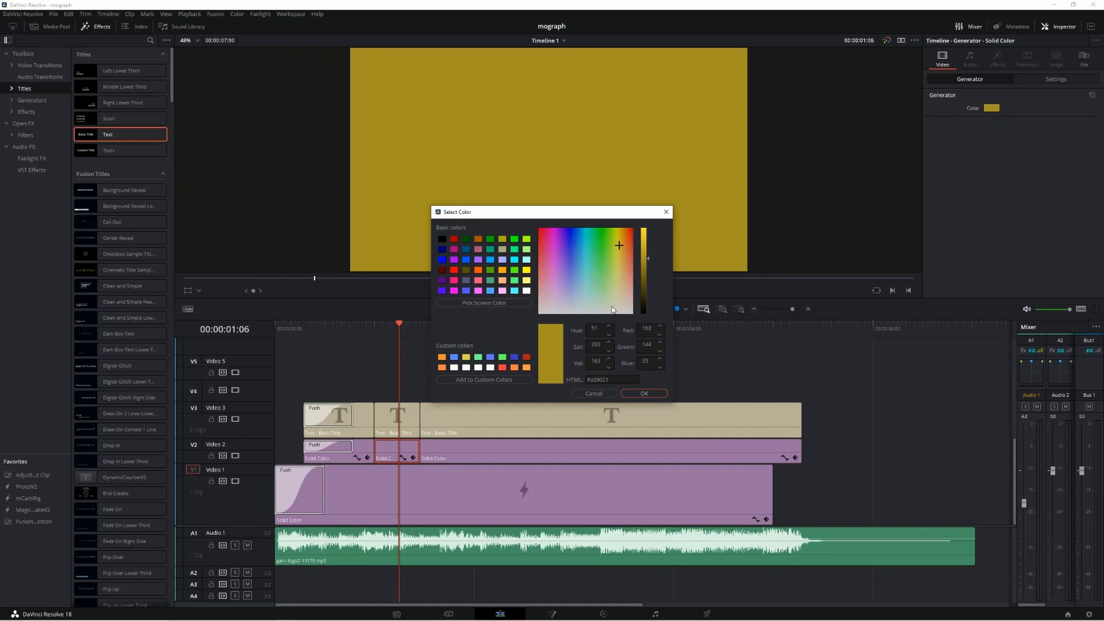
click(632, 314)
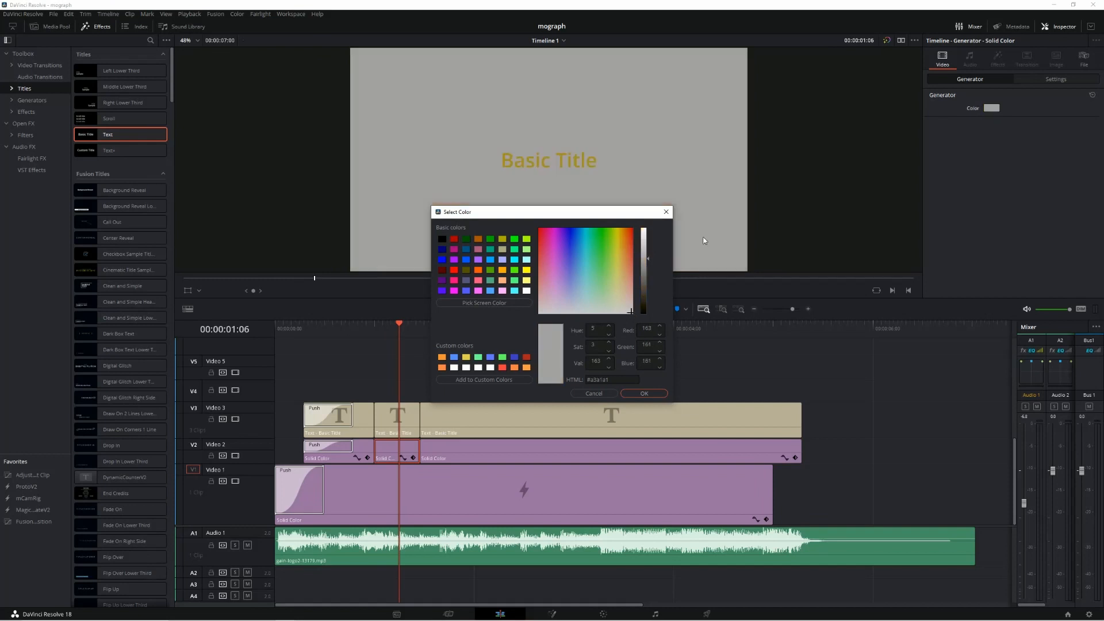
click(645, 229)
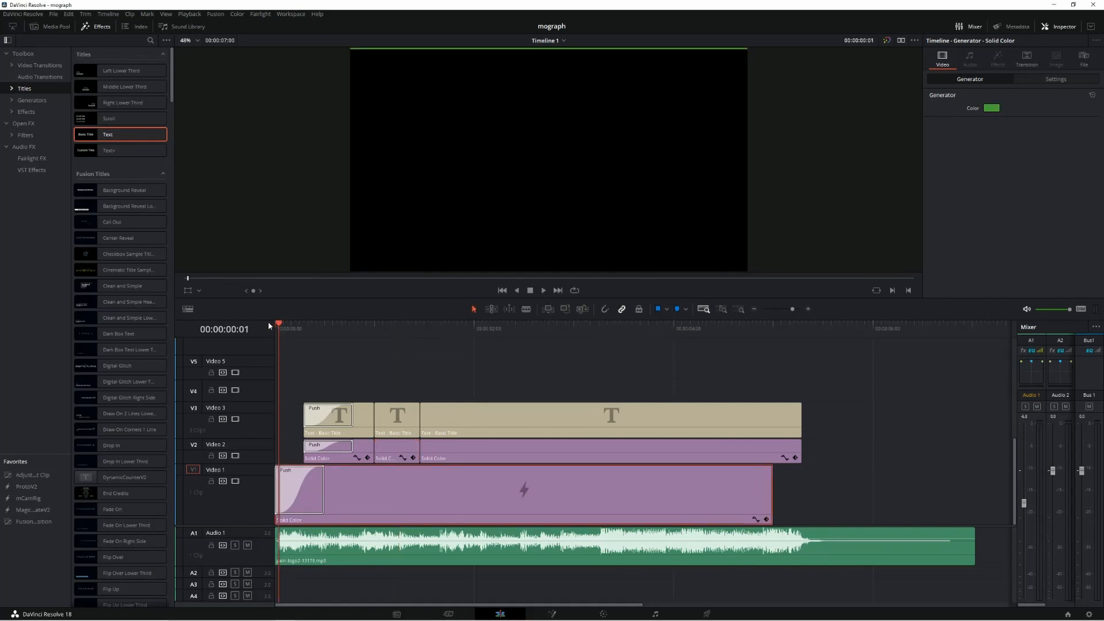
key(space)
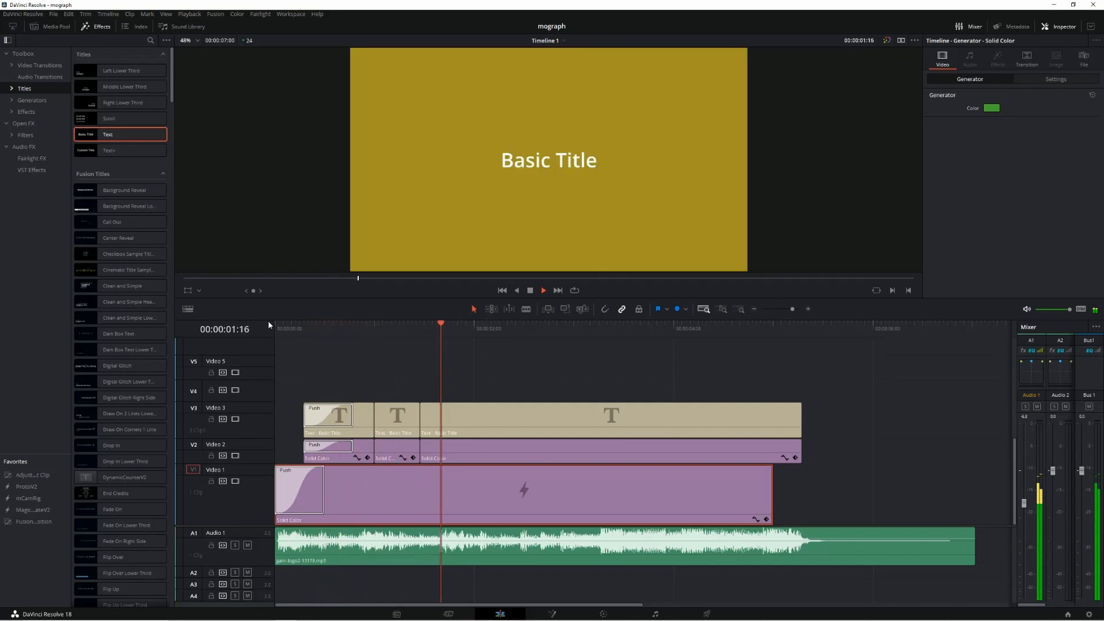
key(space)
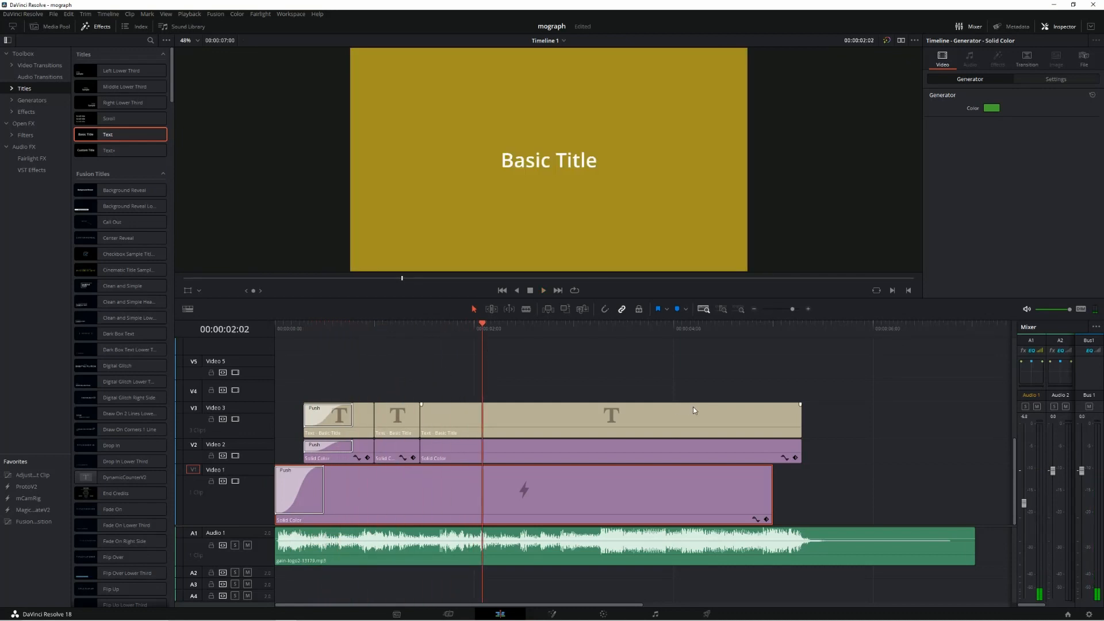
Trim the green clip to end around the second cut, and the last title and yellow segments to end together at about 2:10
drag(797, 448, 768, 448)
drag(770, 486, 419, 490)
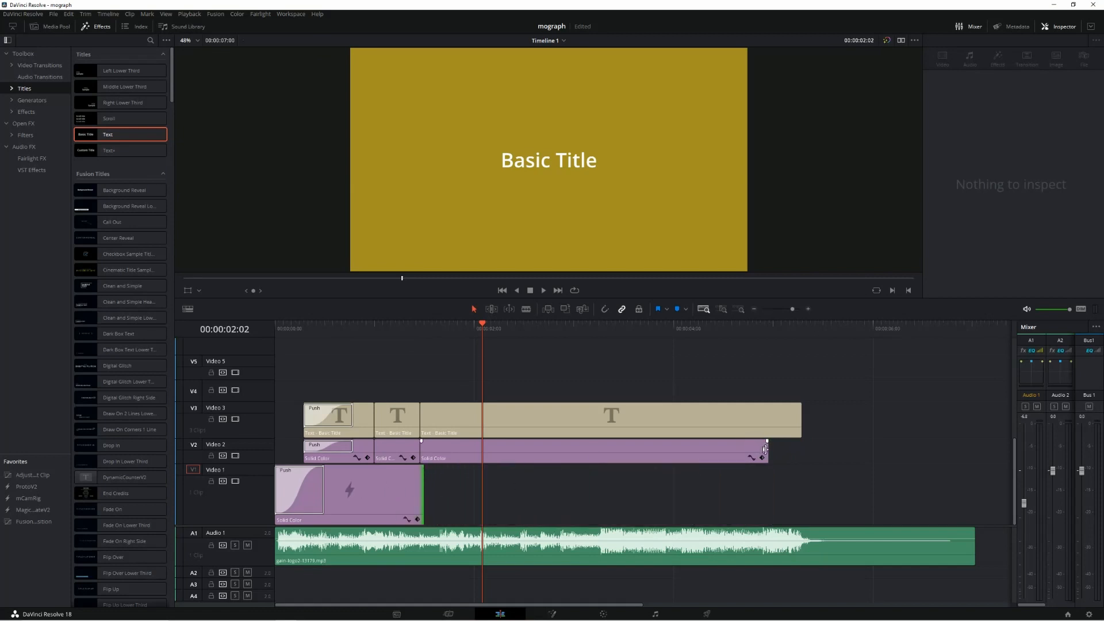
drag(765, 449, 515, 450)
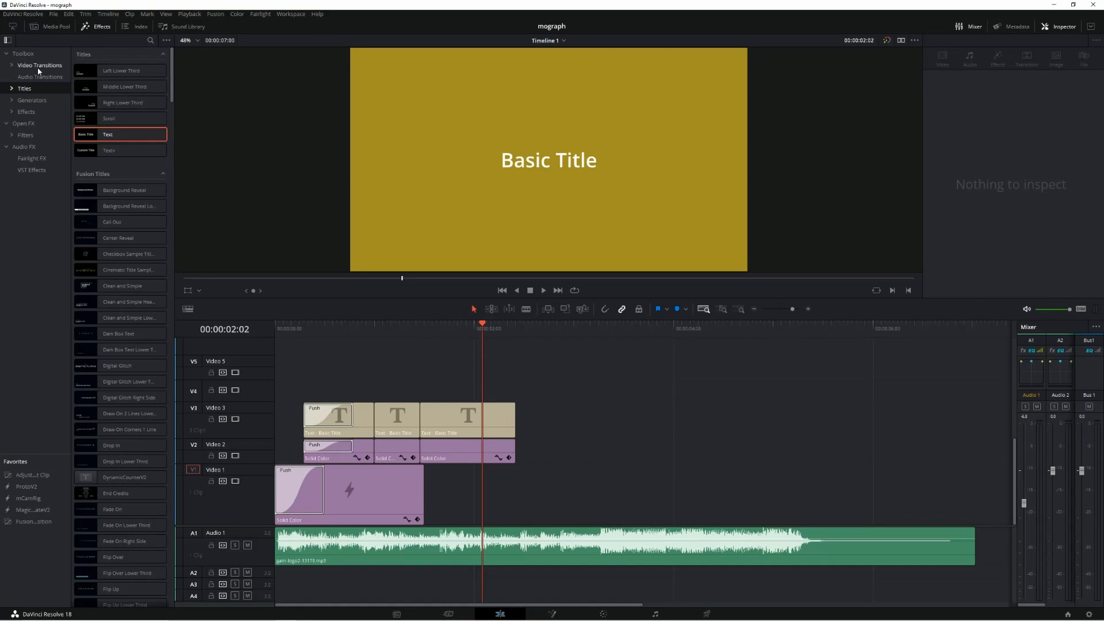
Add a Triangle Left transition to the end of the last title on Video 3 and scrub through it
click(38, 66)
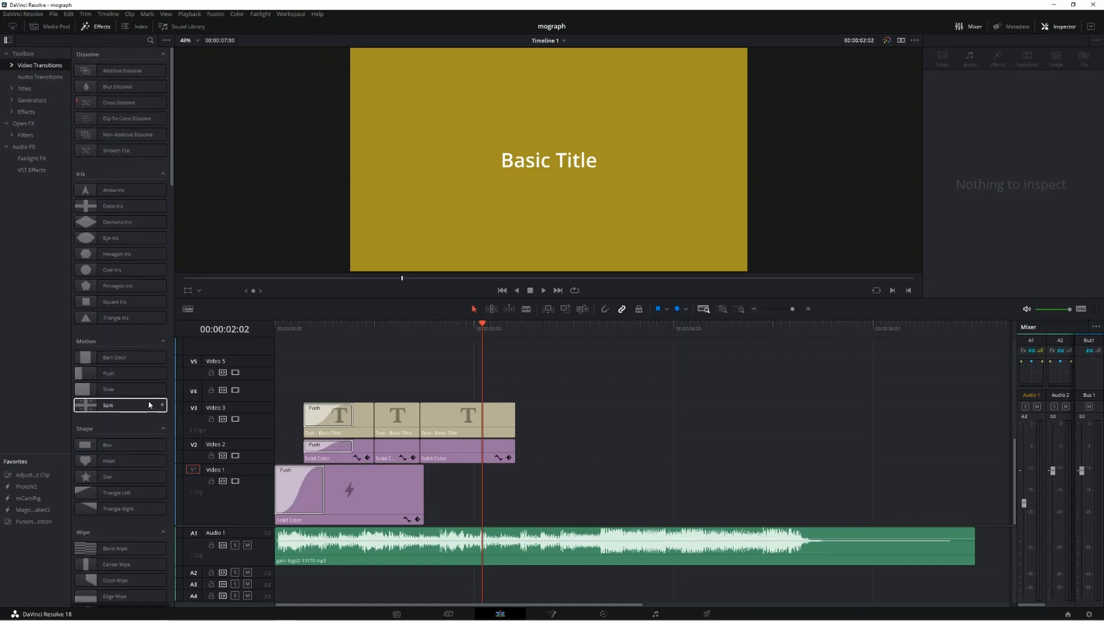
scroll(147, 401, down, 5)
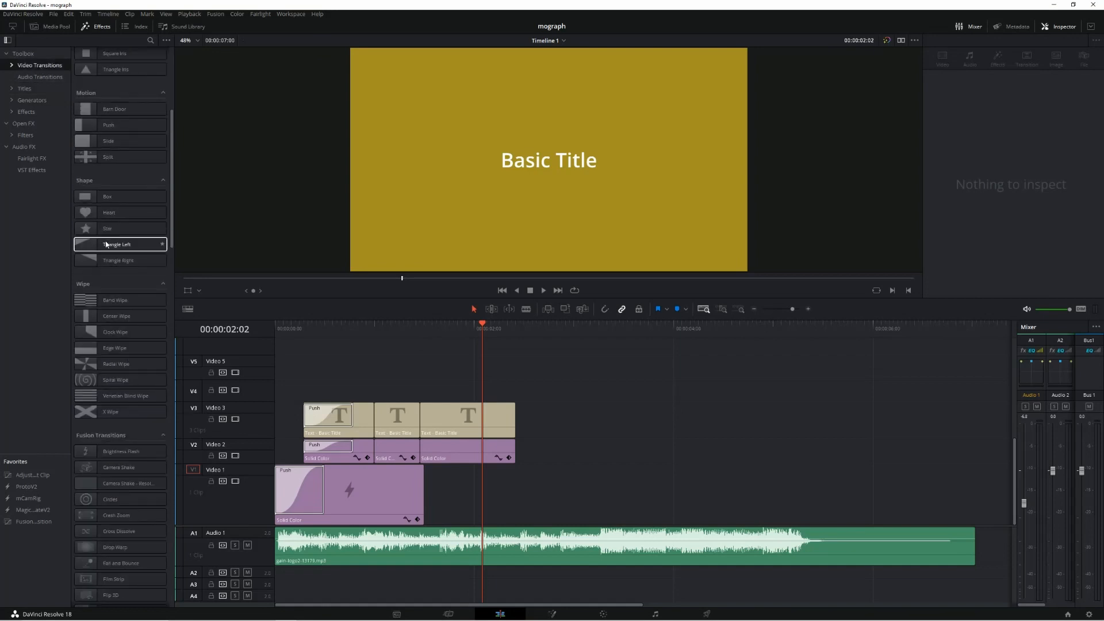
drag(106, 246, 502, 414)
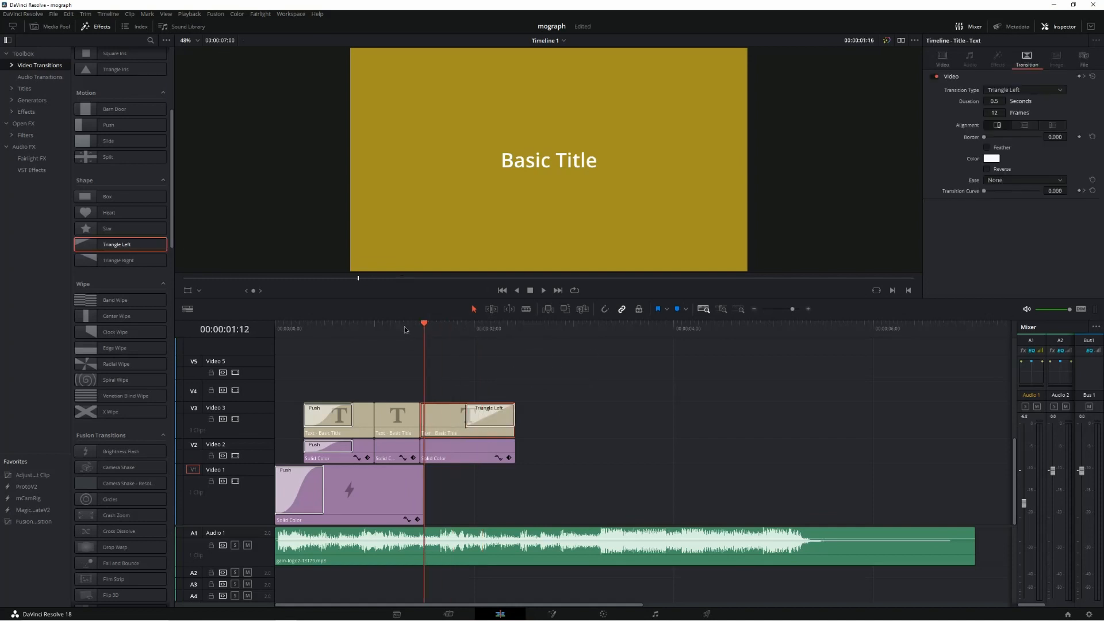
drag(405, 326, 484, 350)
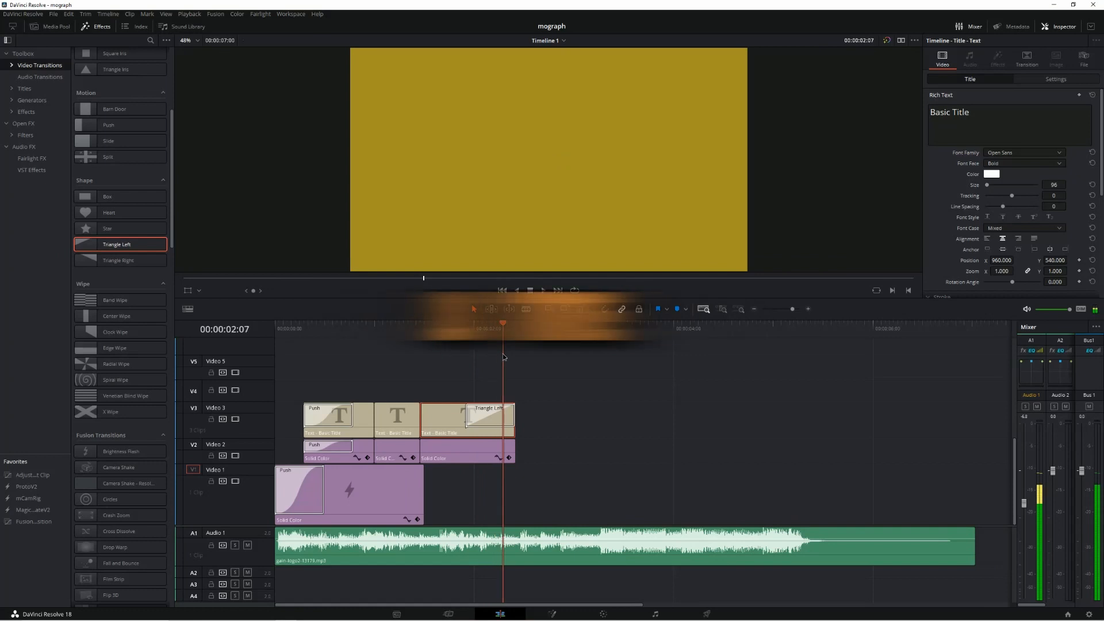
click(467, 354)
drag(469, 355, 490, 362)
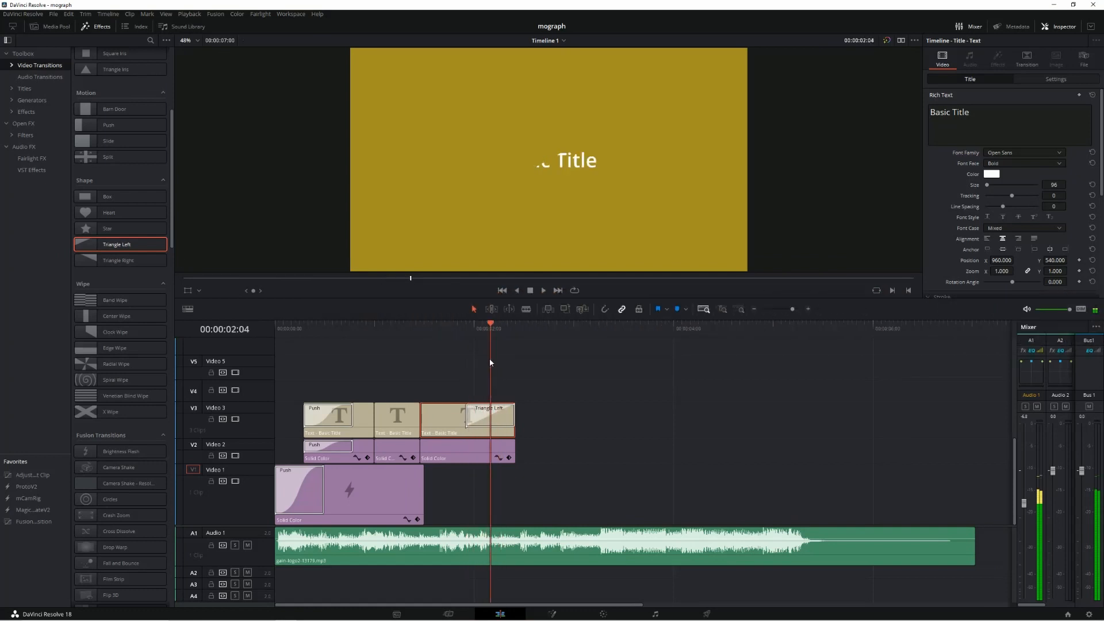
Add a black Solid Color clip on Video 4, starting where the Triangle Left transition begins
click(35, 100)
scroll(78, 141, up, 5)
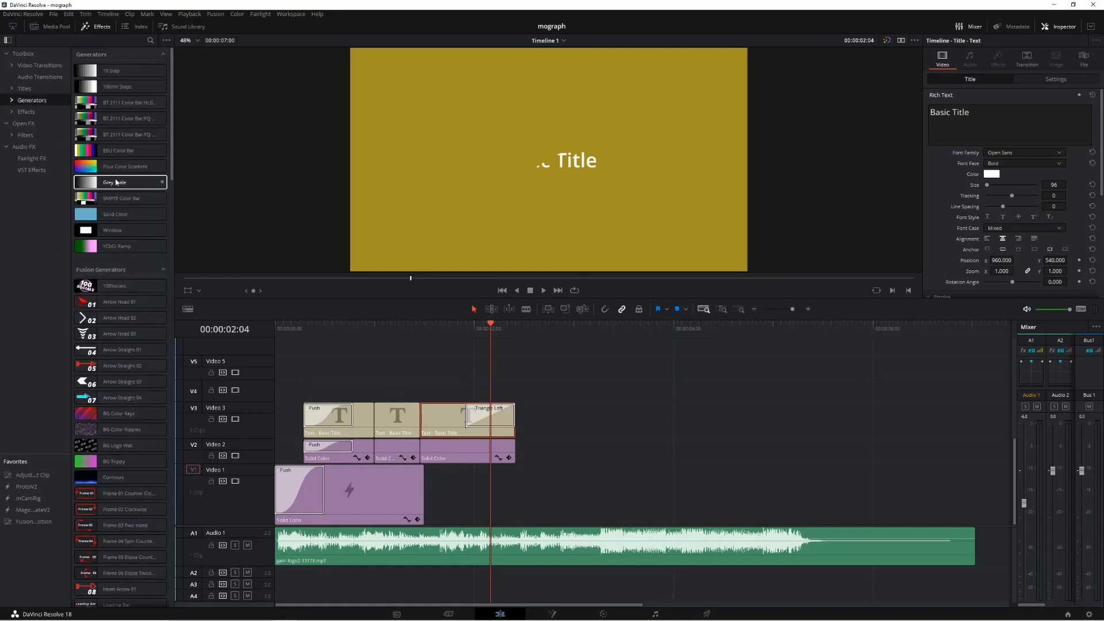
drag(115, 214, 418, 389)
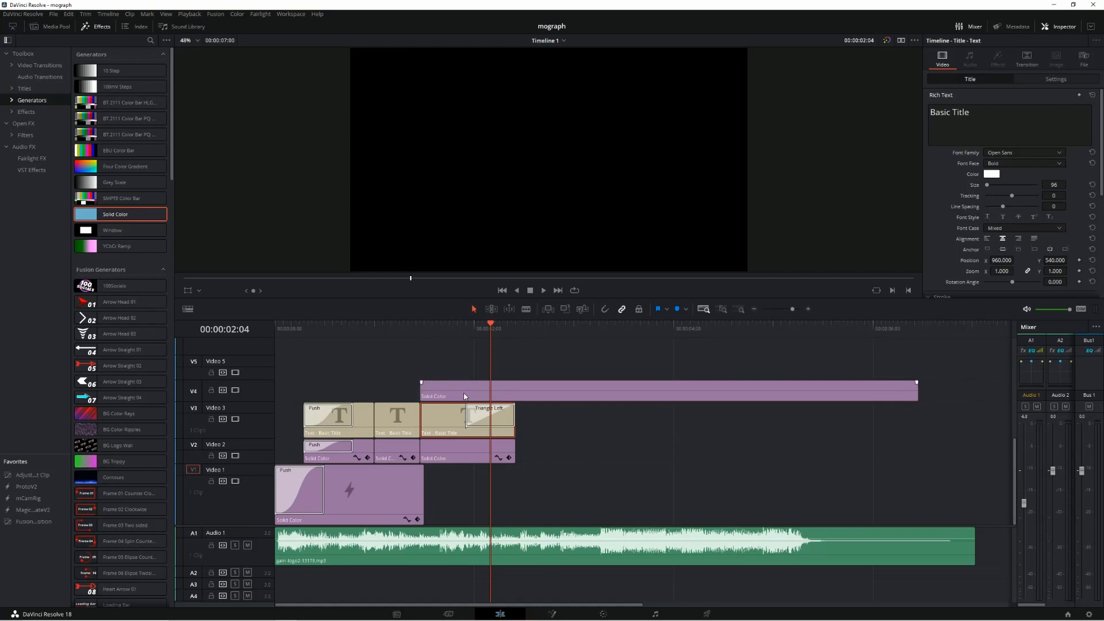
click(464, 396)
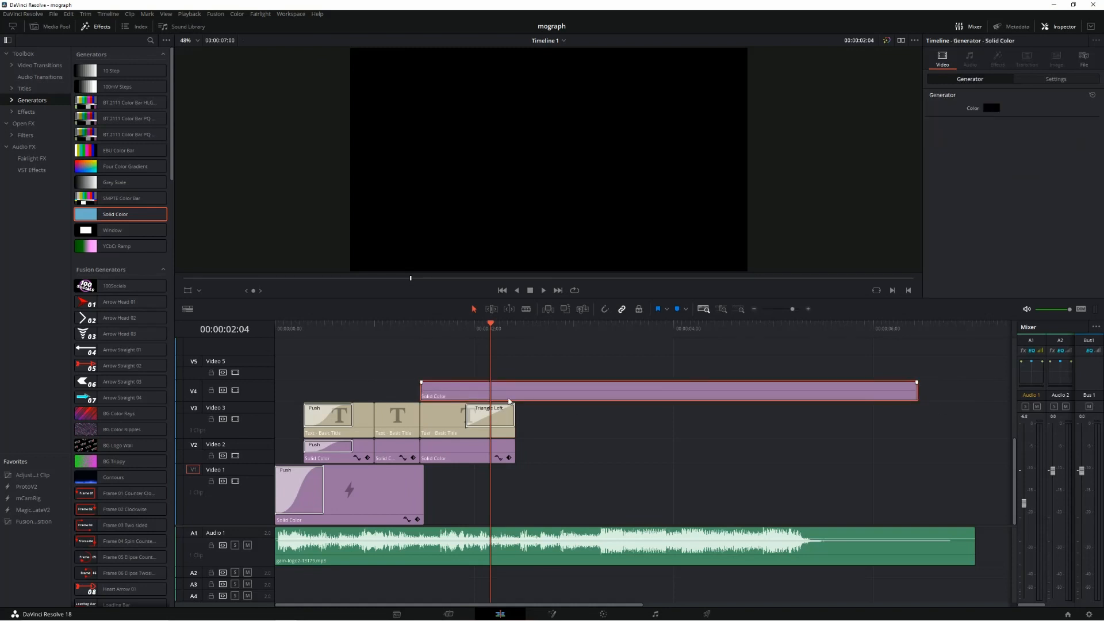
drag(509, 401, 555, 400)
Set the Triangle Left transition's ease to In & Out and copy the transition to the start of the black Solid Color clip
click(506, 417)
click(1026, 180)
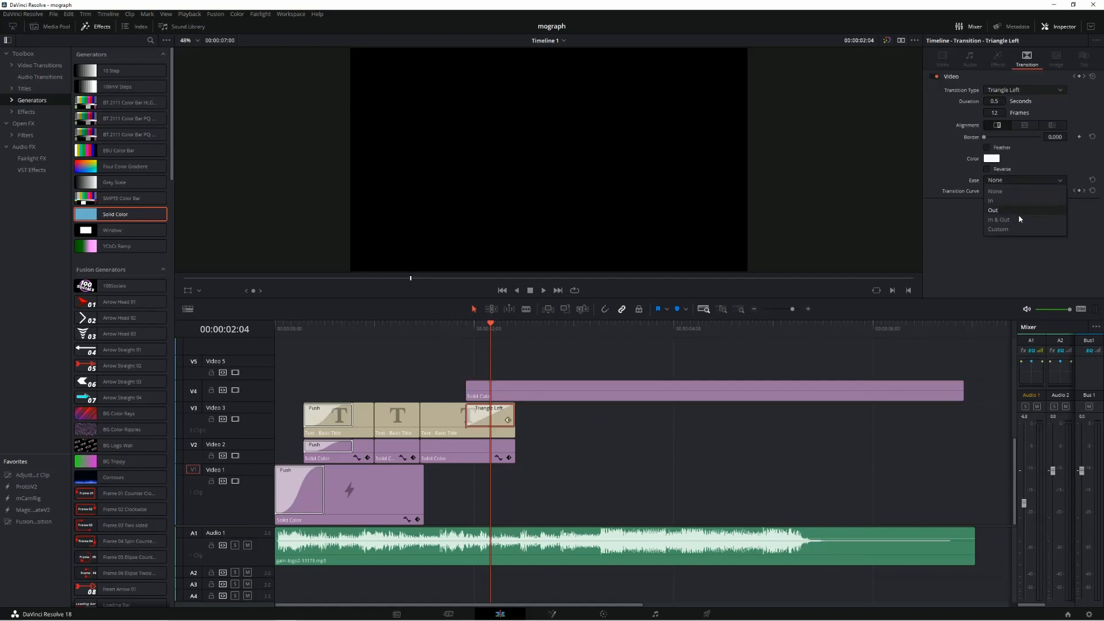
click(1020, 220)
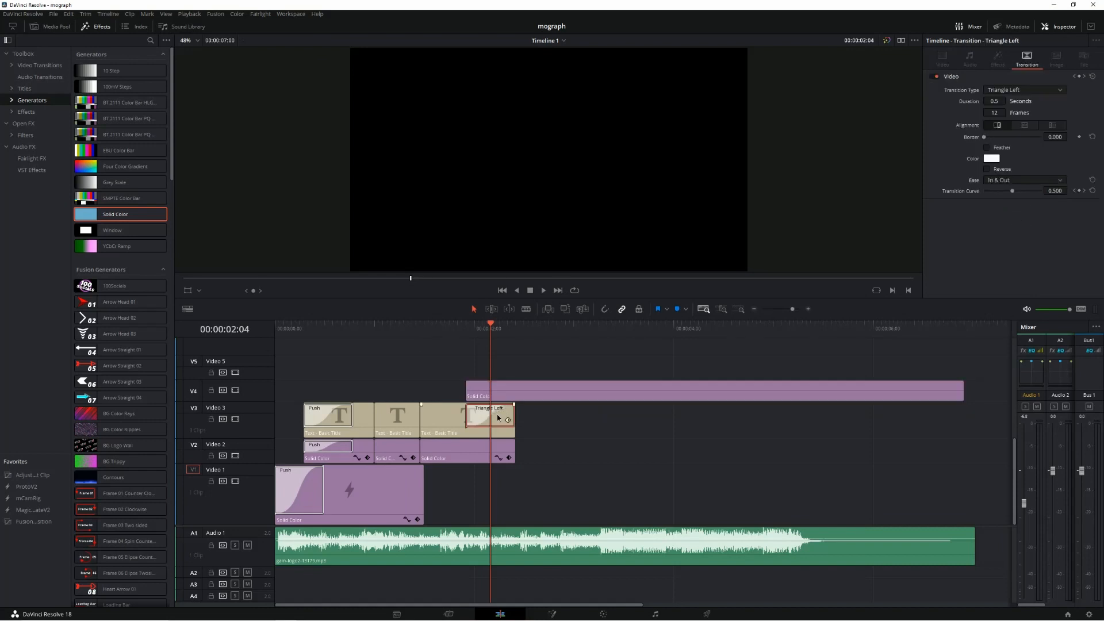
drag(498, 408, 481, 390)
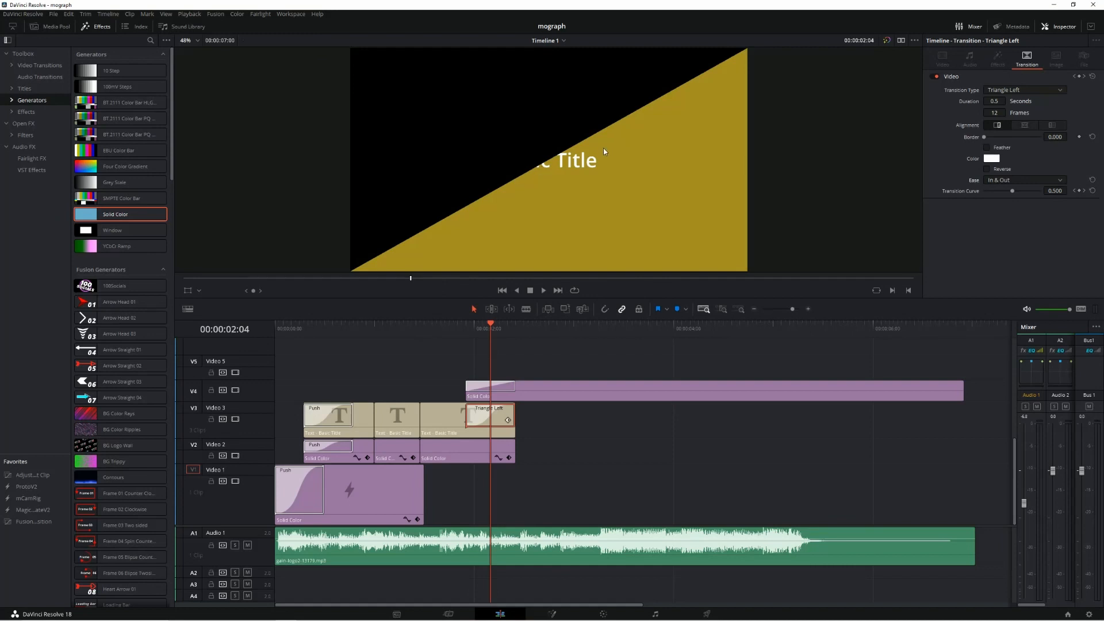
Add a Text title on Video 5 above the black clip, with the Triangle Left transition at its start and the text "titre"
click(24, 88)
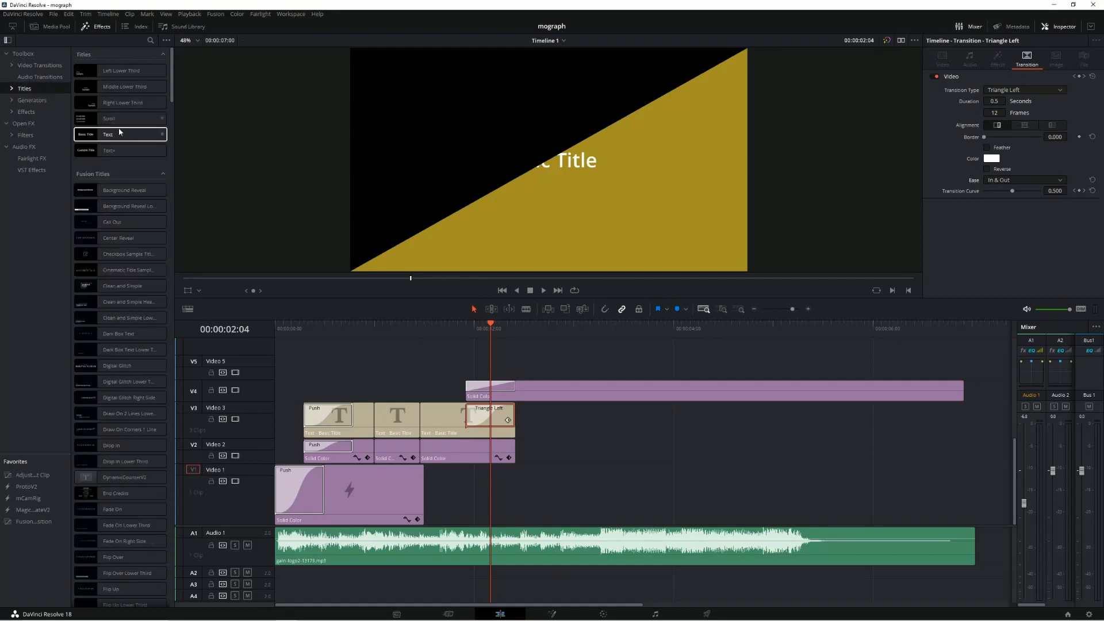
drag(107, 134, 483, 366)
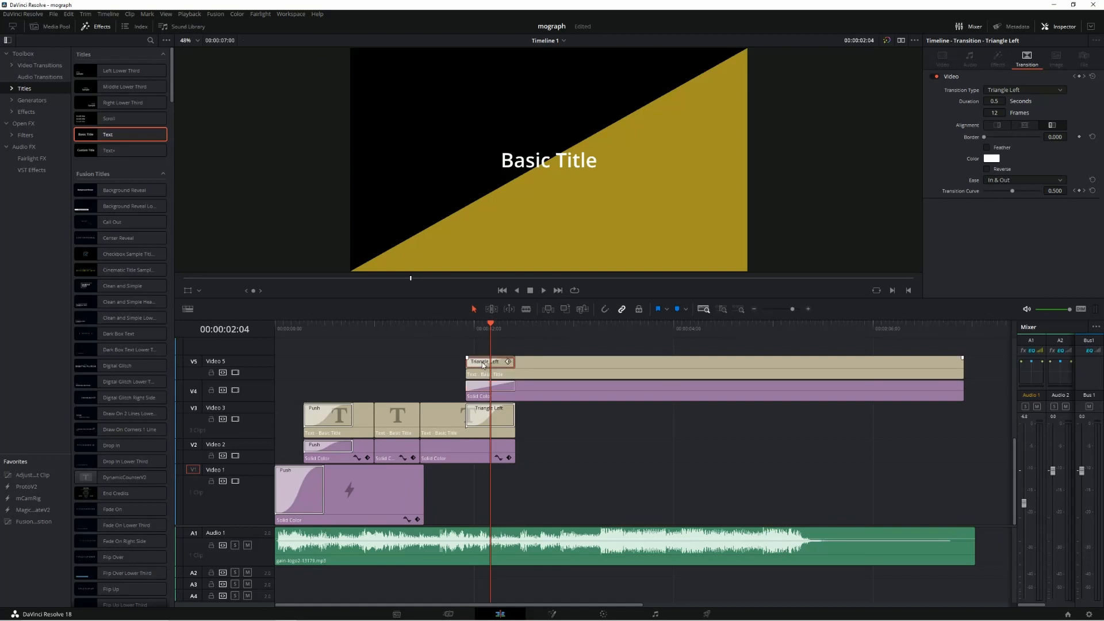
click(529, 366)
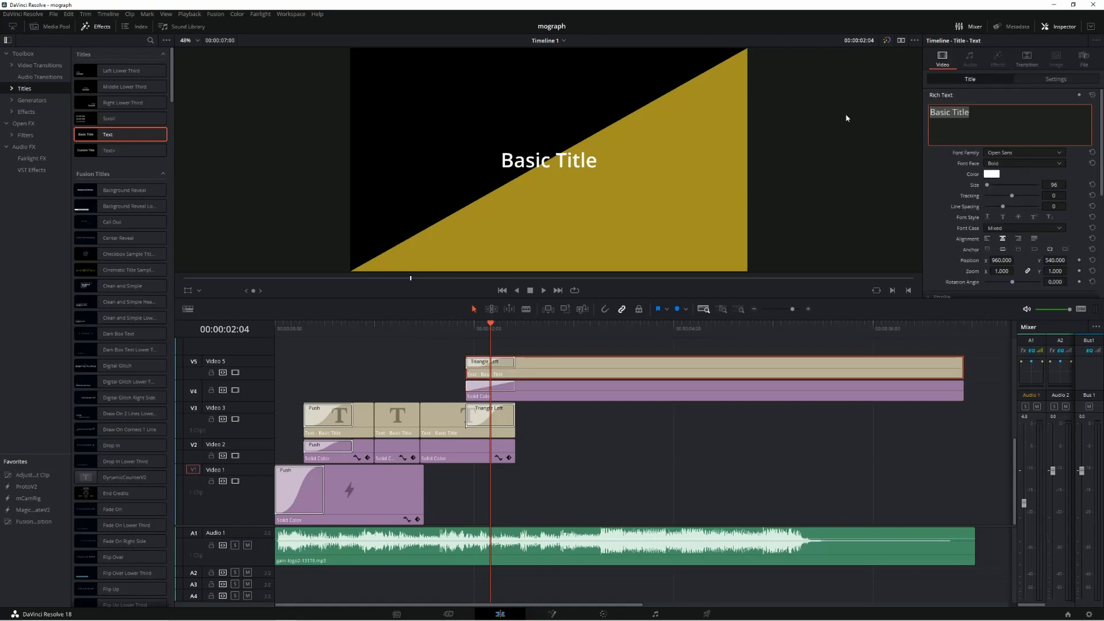
text(titre)
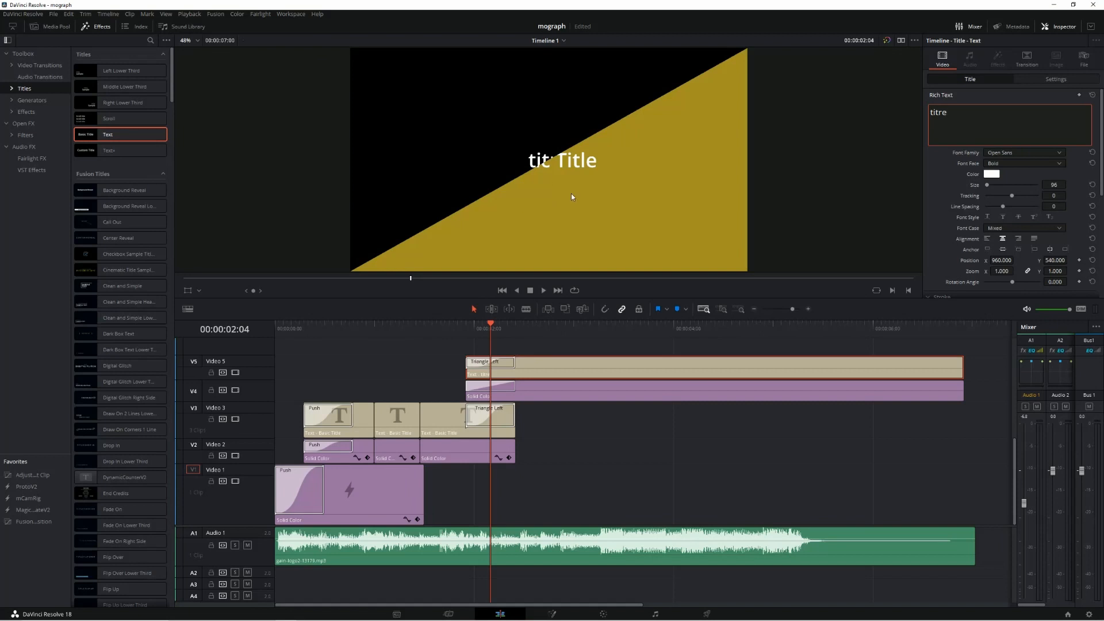
drag(460, 336, 691, 461)
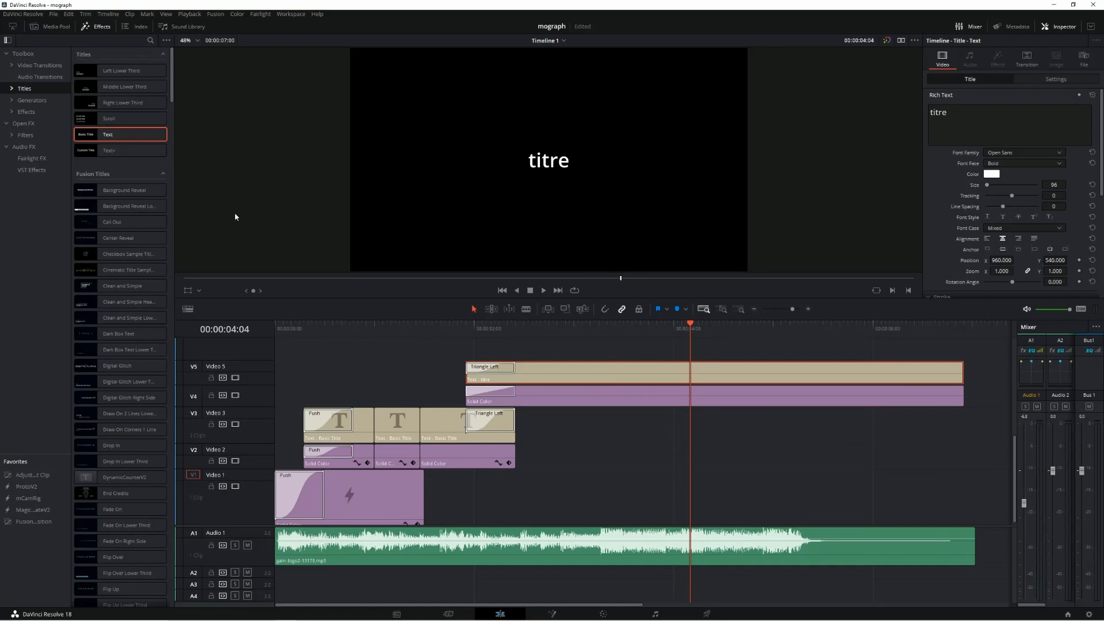
Add another Text title on Video 6 and trim the "titre" clip to end at about 3:00, shortly after the new title starts
drag(120, 134, 541, 357)
drag(903, 377, 552, 376)
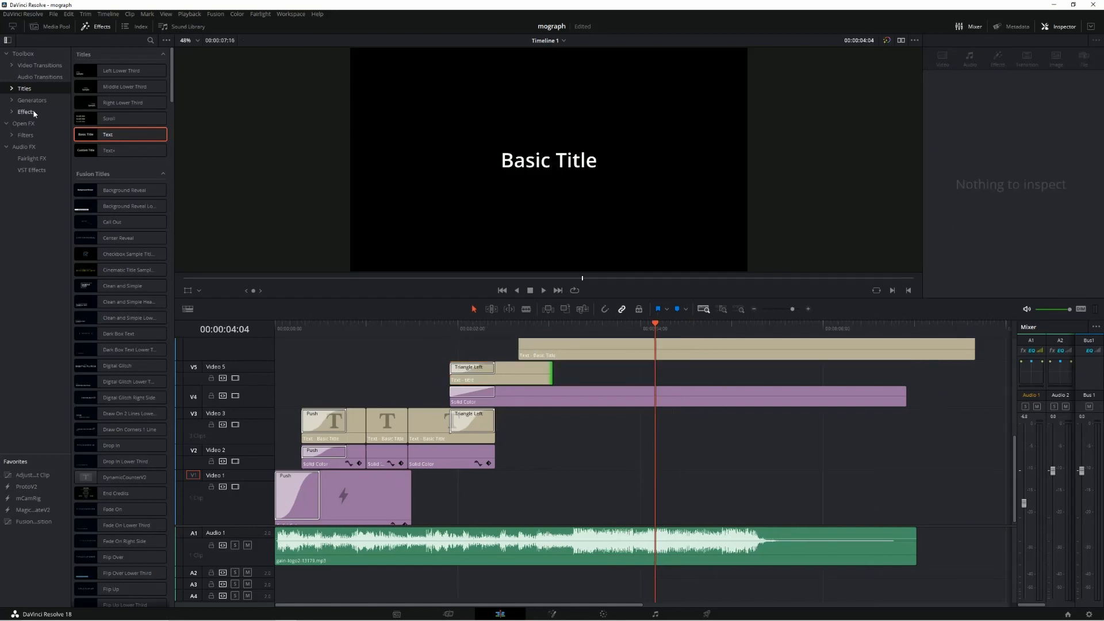
Apply a Barn Door transition to the start of the Video 6 title and set its ease to In & Out
click(38, 66)
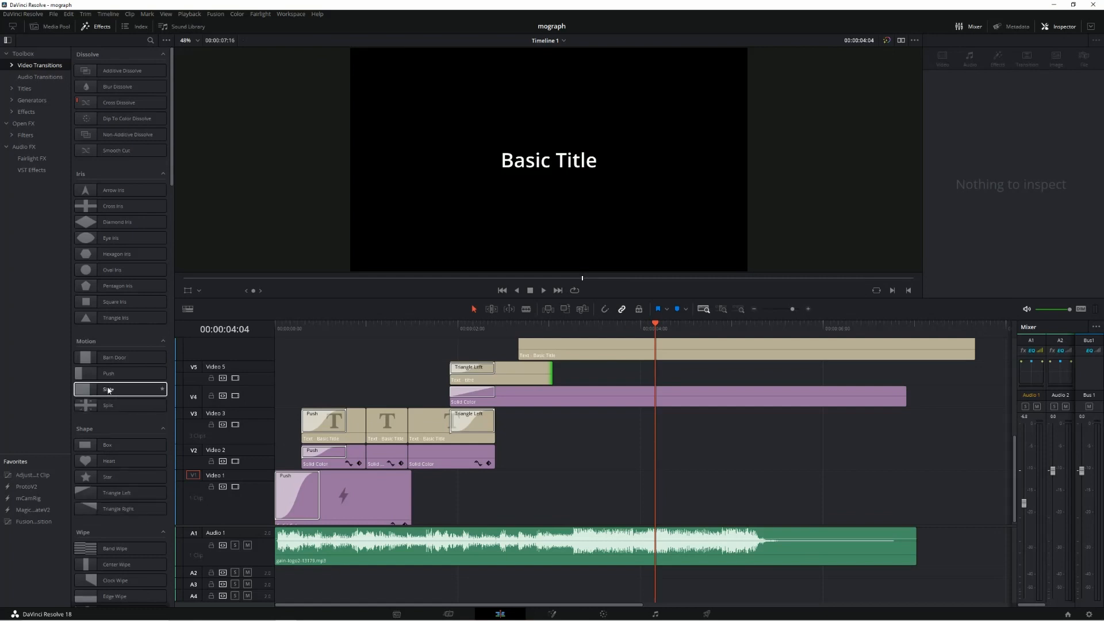
drag(114, 359, 533, 351)
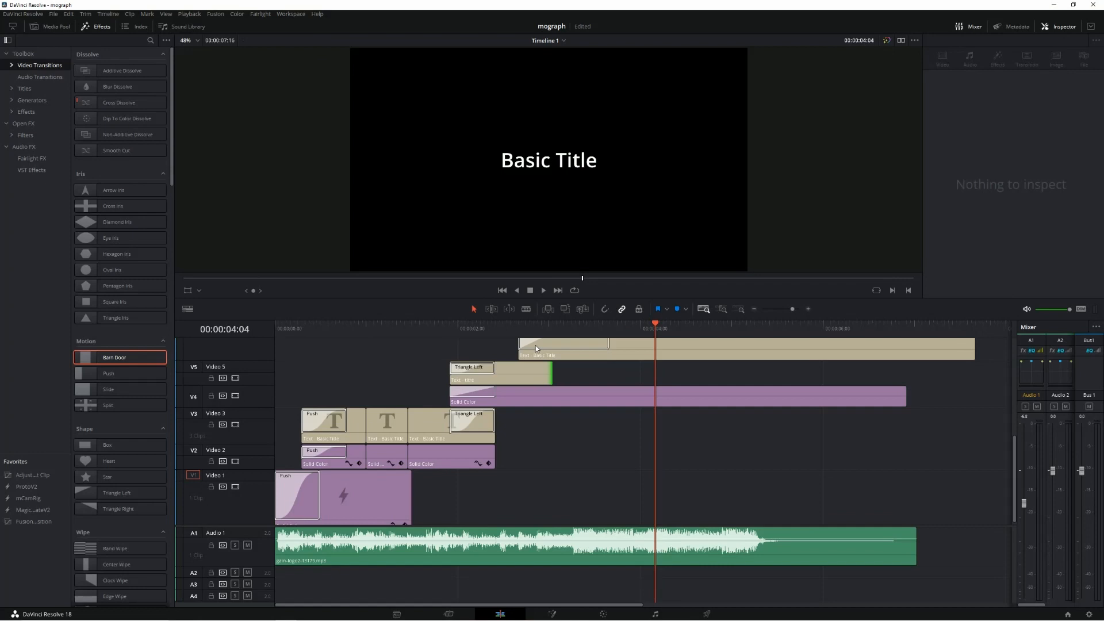
click(536, 345)
click(1023, 201)
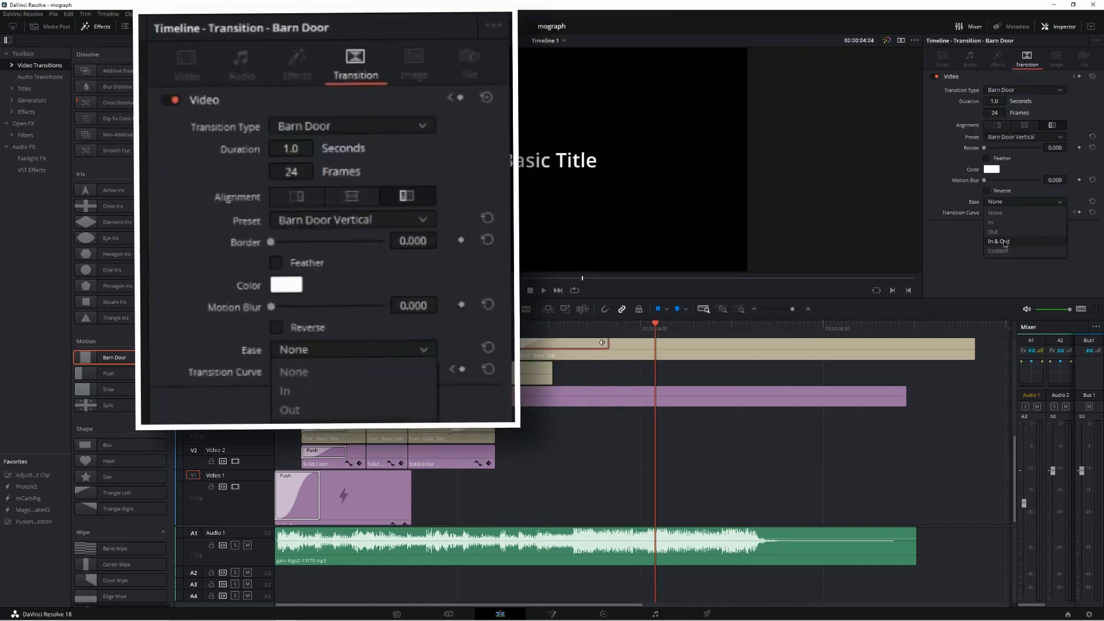
click(999, 242)
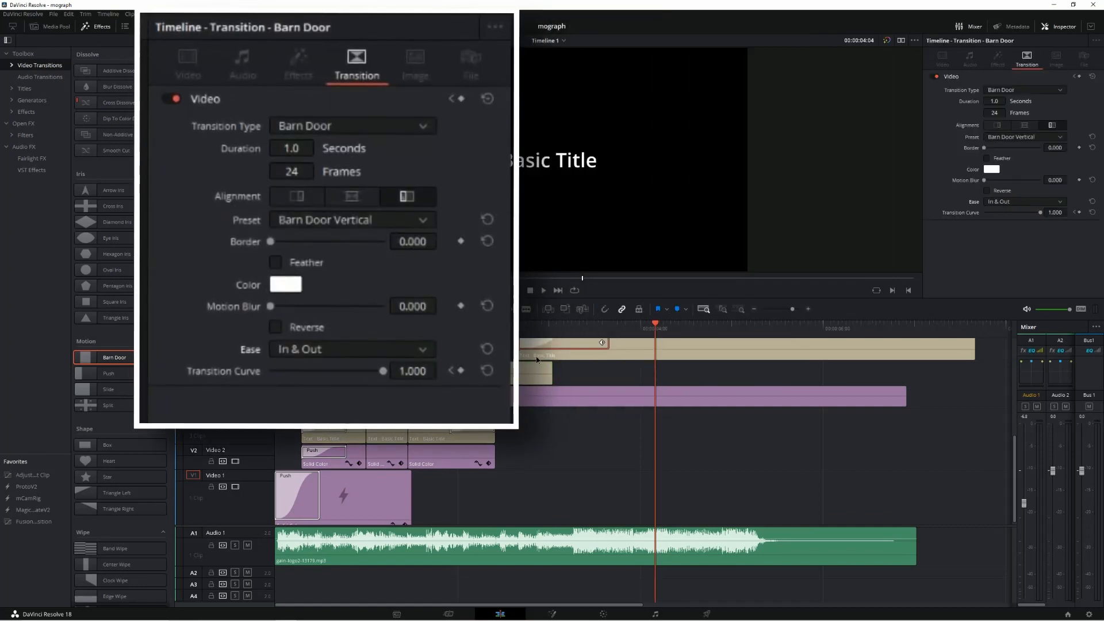
Copy a Barn Door transition with In & Out ease to the end of the "titre" clip and scrub through the split
drag(530, 368, 507, 368)
click(498, 330)
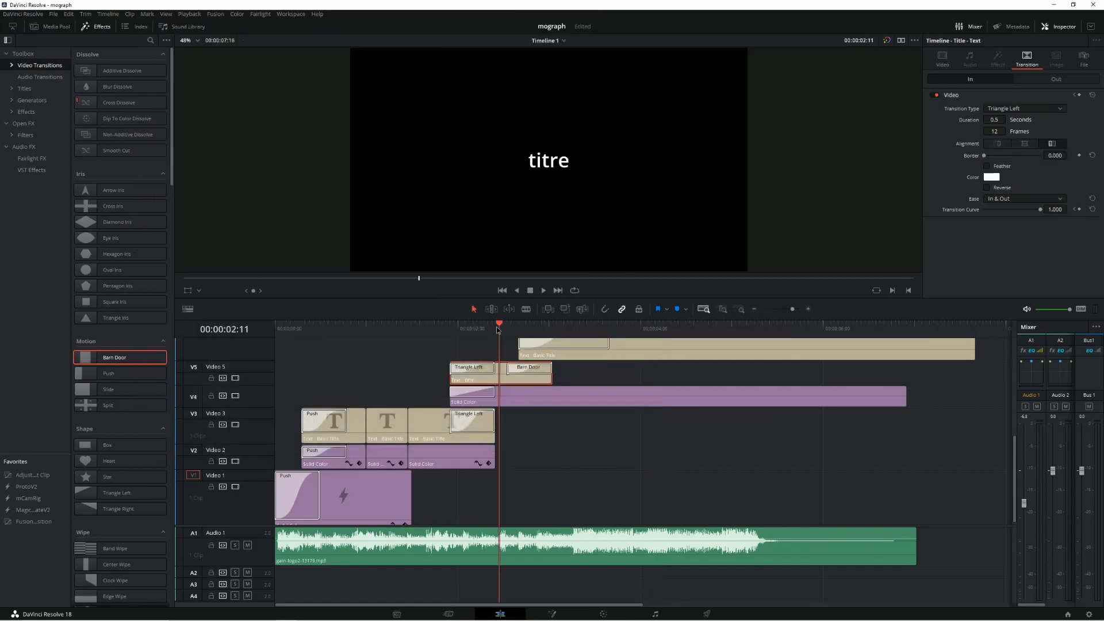
drag(498, 330, 528, 347)
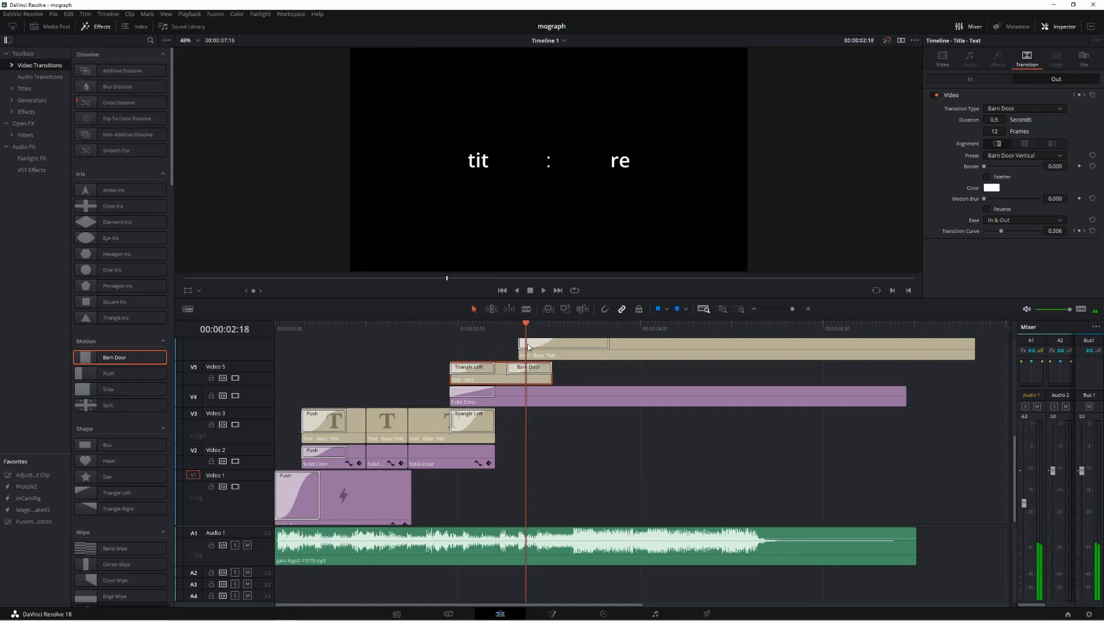
Shift the Video 6 title six frames earlier, enlarge its track, and scrub through the overlapping Barn Door transitions
click(629, 345)
key(comma)
key(comma)
key(comma)
key(comma)
key(comma)
key(comma)
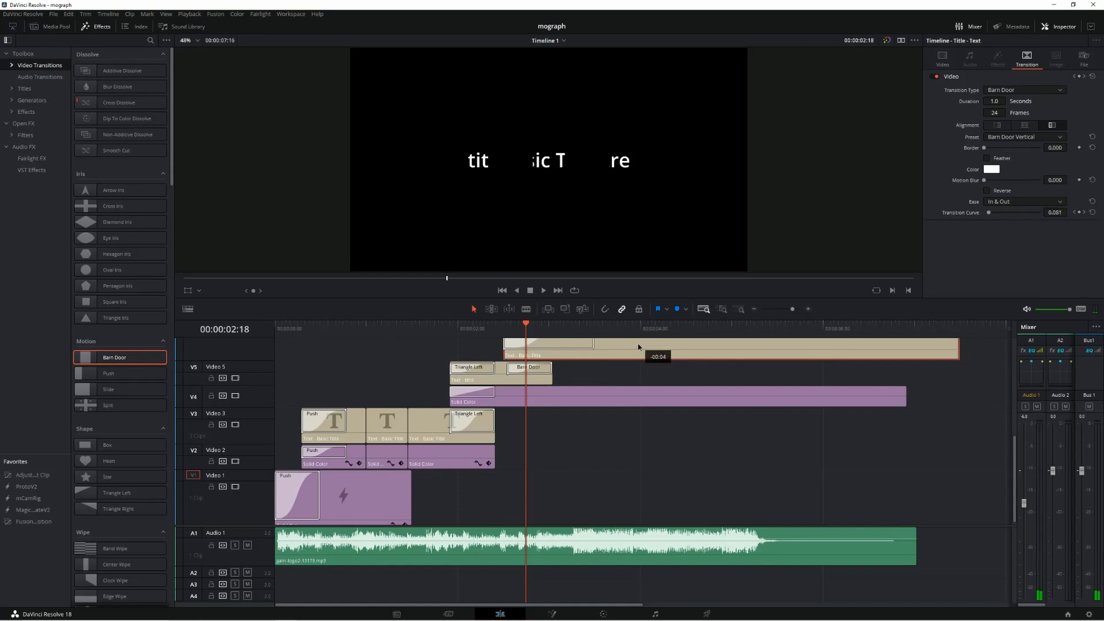
drag(629, 345, 622, 345)
mouse_move(526, 329)
mouse_down()
mouse_move(466, 329)
mouse_move(533, 340)
mouse_up()
mouse_move(622, 391)
mouse_down()
mouse_move(659, 399)
mouse_move(632, 397)
mouse_up()
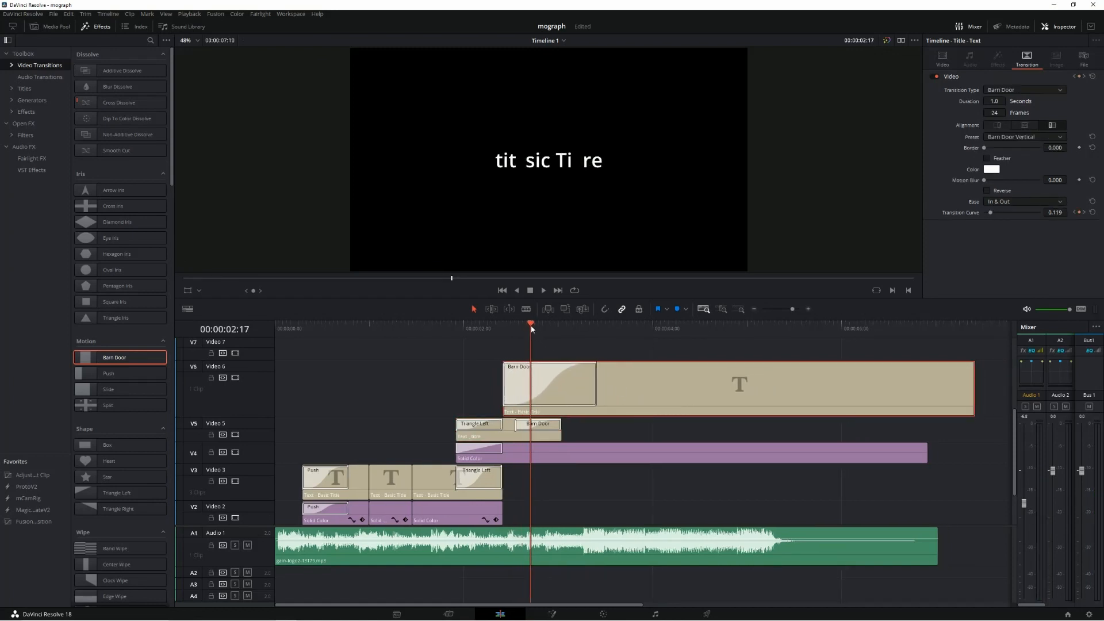
mouse_move(532, 328)
mouse_down()
mouse_move(542, 329)
mouse_move(512, 334)
mouse_up()
drag(522, 337, 791, 382)
Review the preset choices of the Video 6 title's Barn Door transition and keep Barn Door Vertical
scroll(632, 437, up, 3)
click(529, 499)
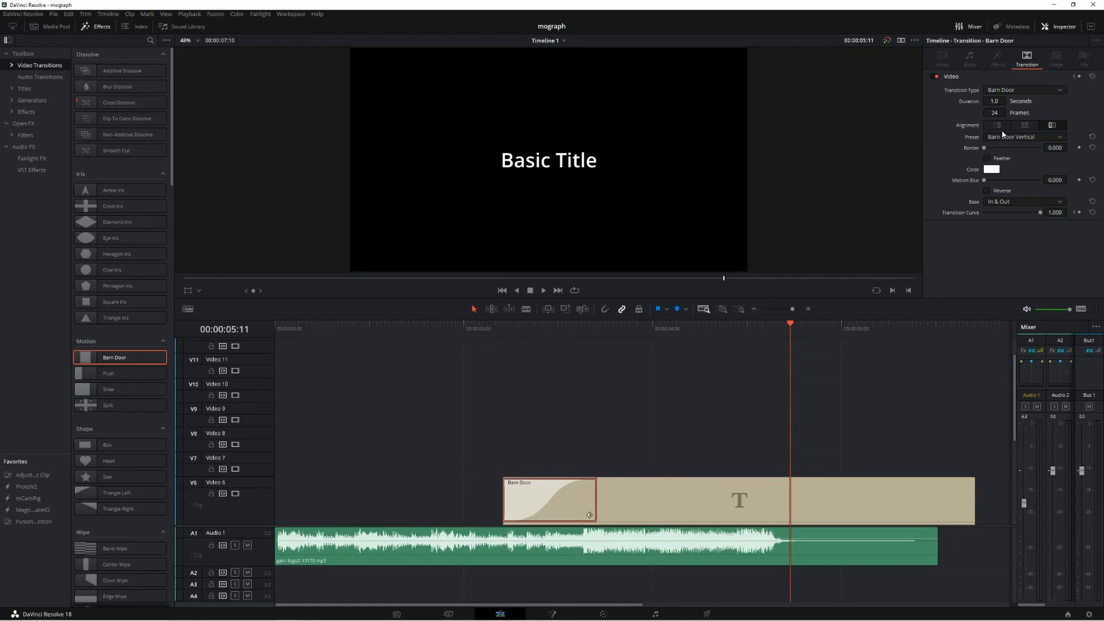
click(1009, 137)
click(1023, 147)
Add a Text title on Video 7 starting at about 3:17 and change its text to "lire"
click(25, 90)
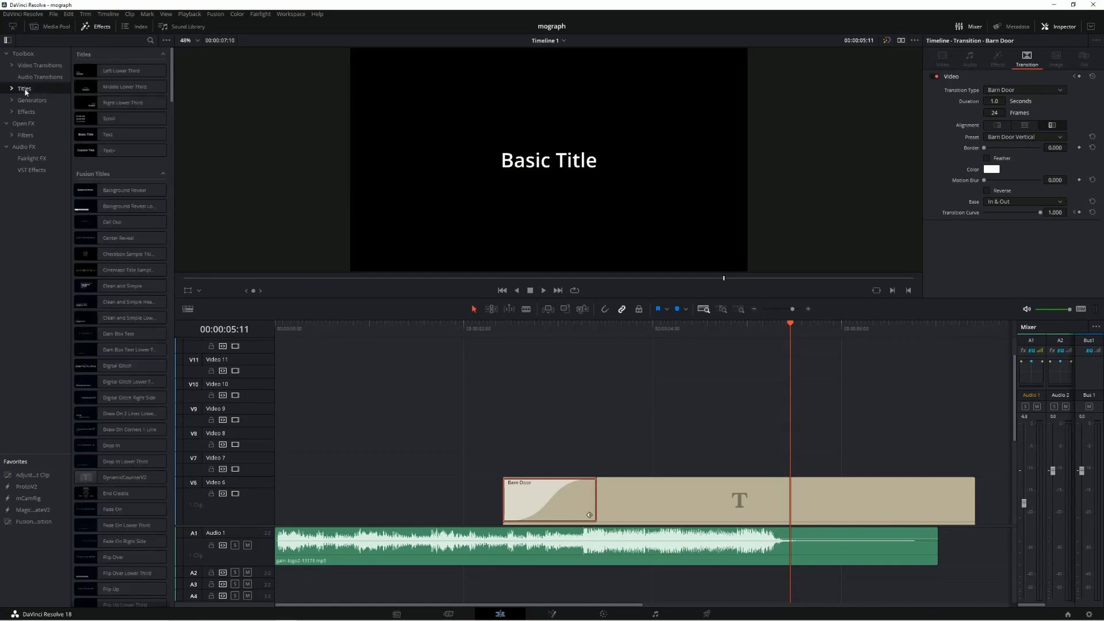
drag(108, 134, 625, 470)
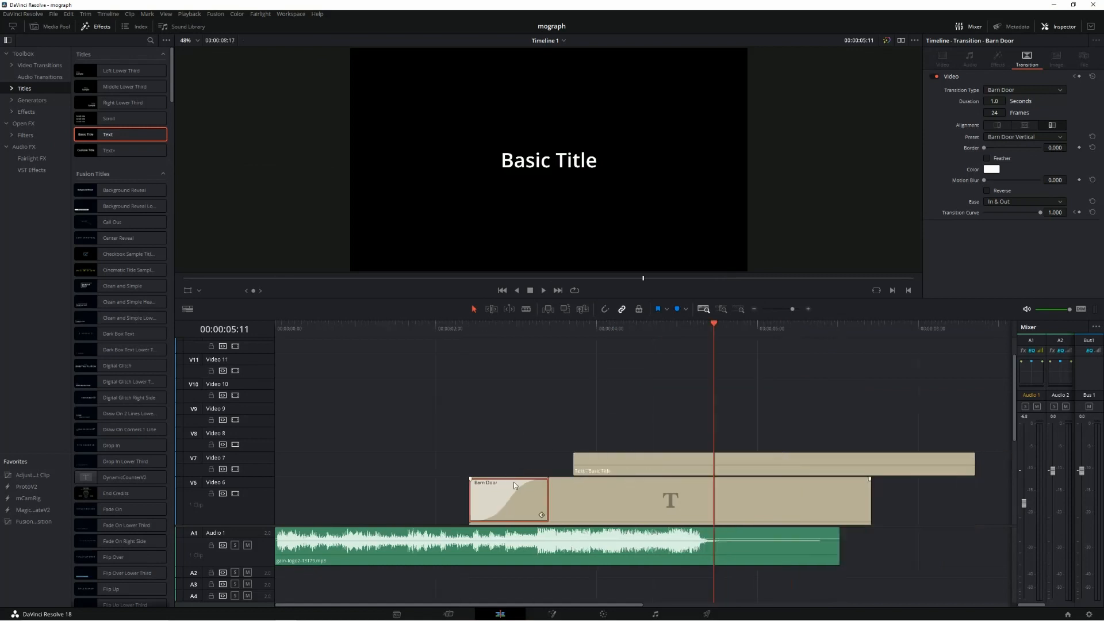
click(560, 331)
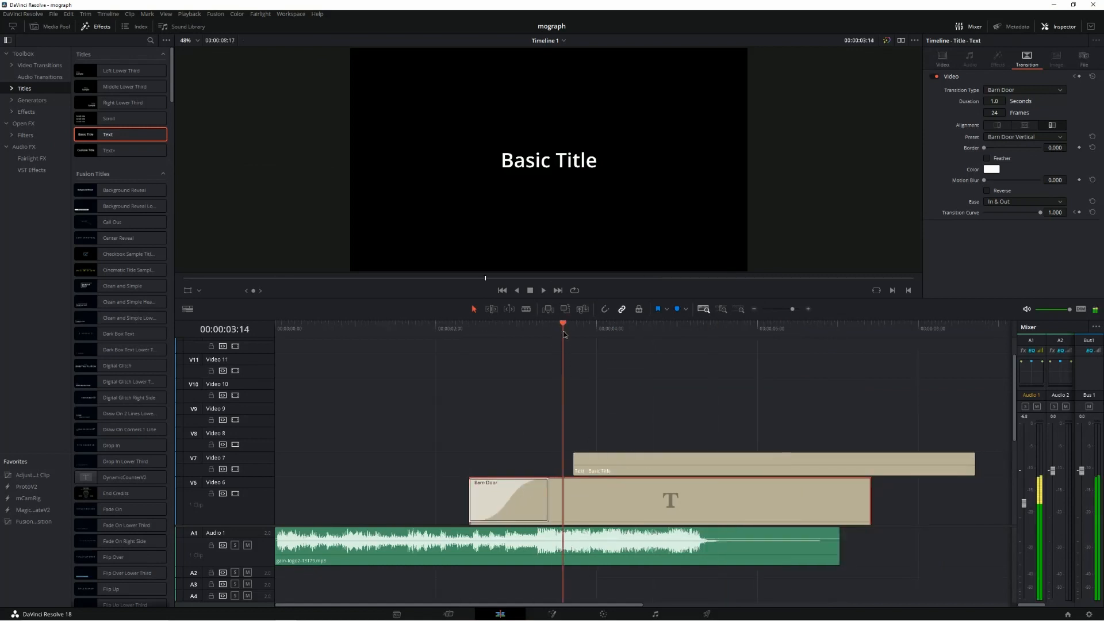
click(675, 460)
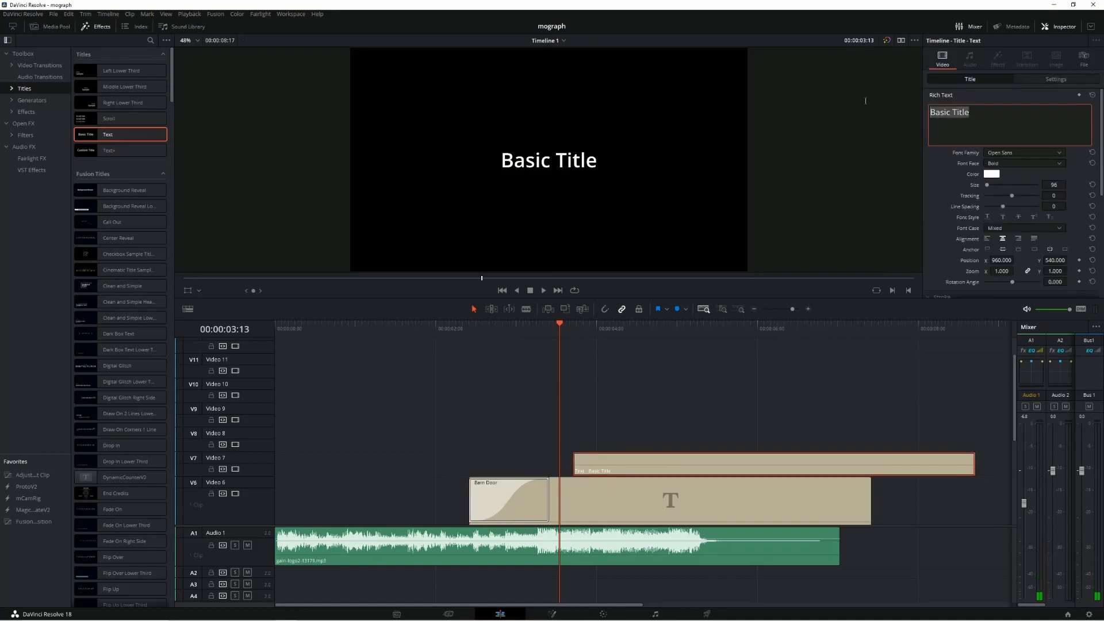
text(lire)
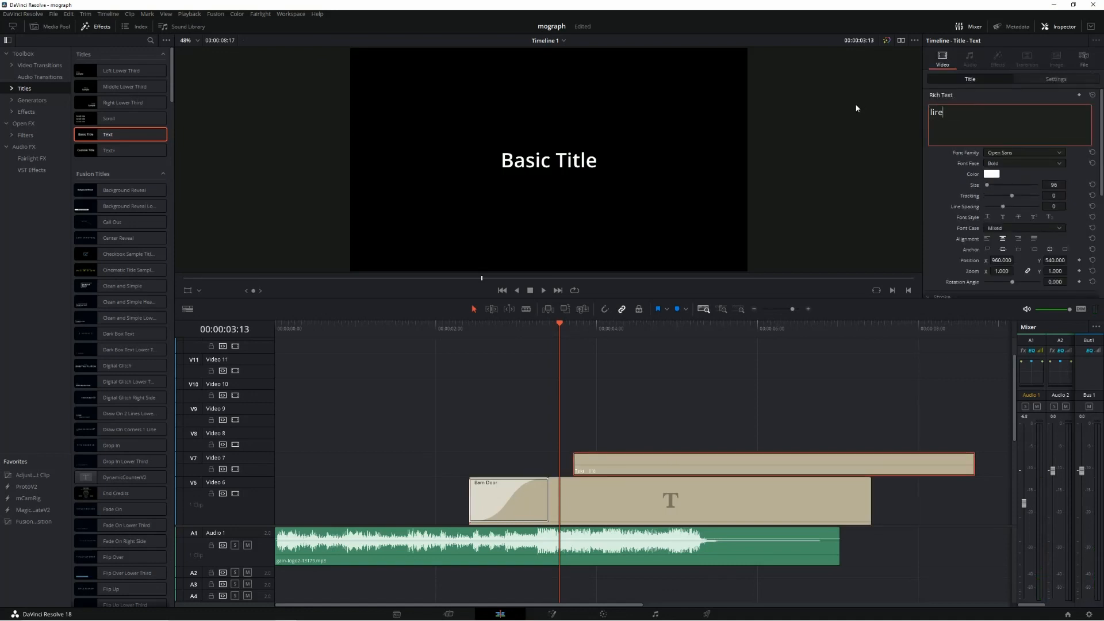
Add a Push transition to the start of the "lire" title and trim the Video 6 title to end with that transition
click(40, 65)
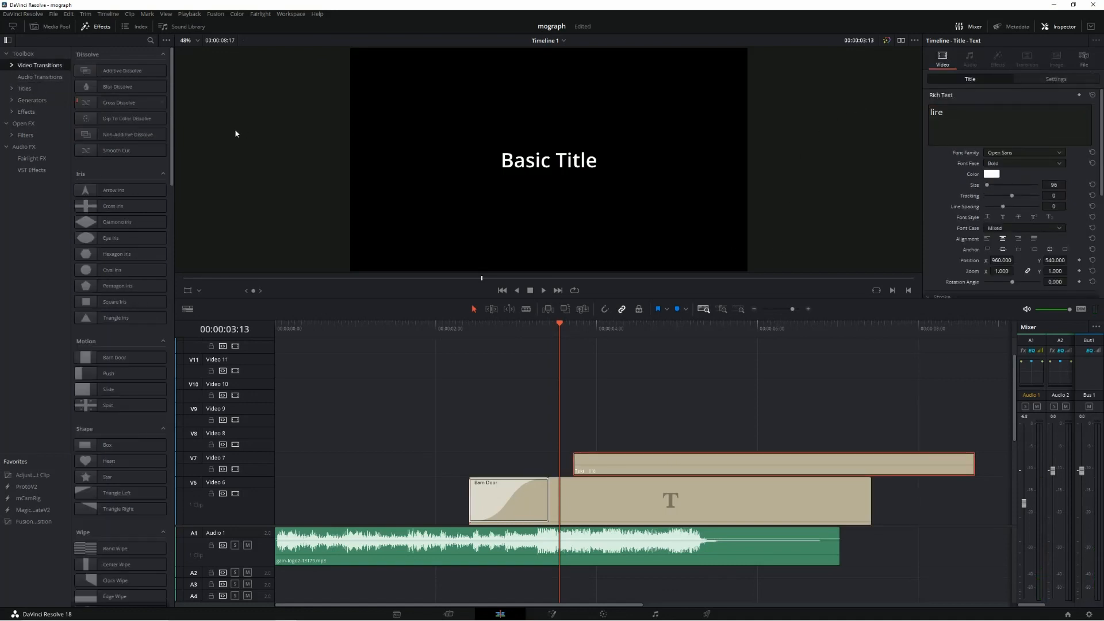
drag(110, 374, 580, 461)
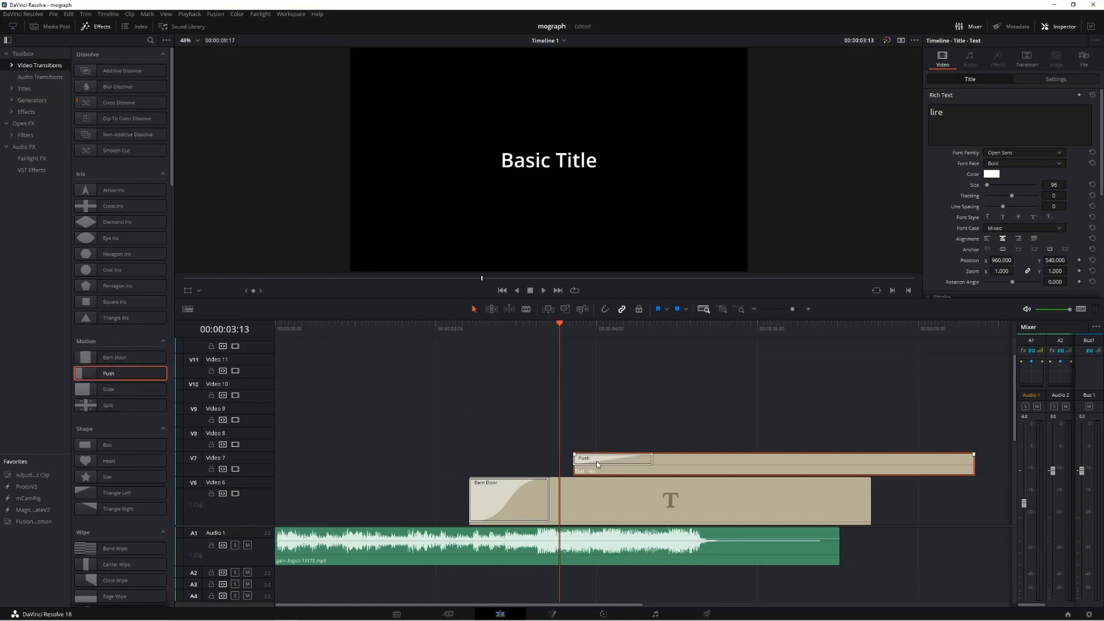
drag(869, 513, 651, 508)
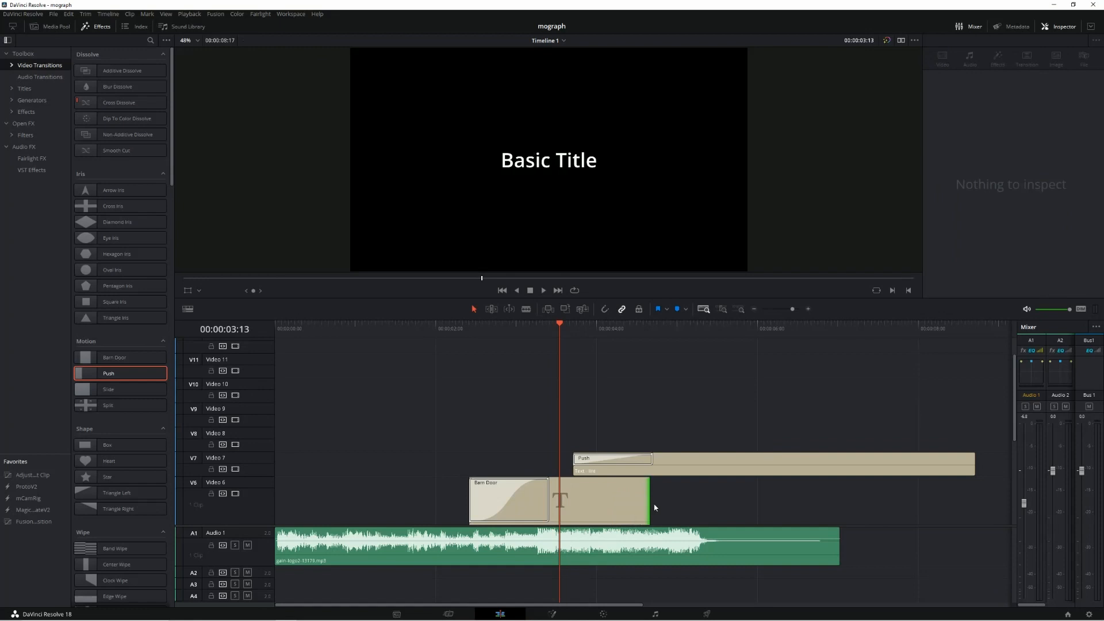
Set the ease of the "lire" title's Push transition to In & Out
click(631, 459)
click(1011, 192)
click(1004, 211)
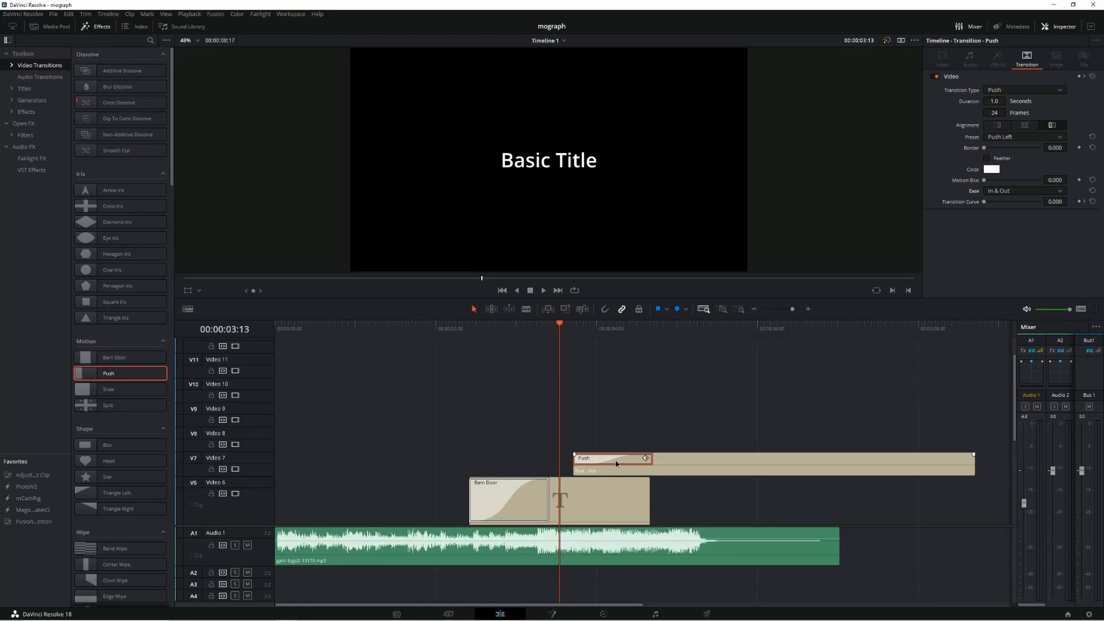
Copy the "lire" title's Push transition to the end of the Video 6 title, keeping the Push Left preset on both
drag(615, 460, 640, 496)
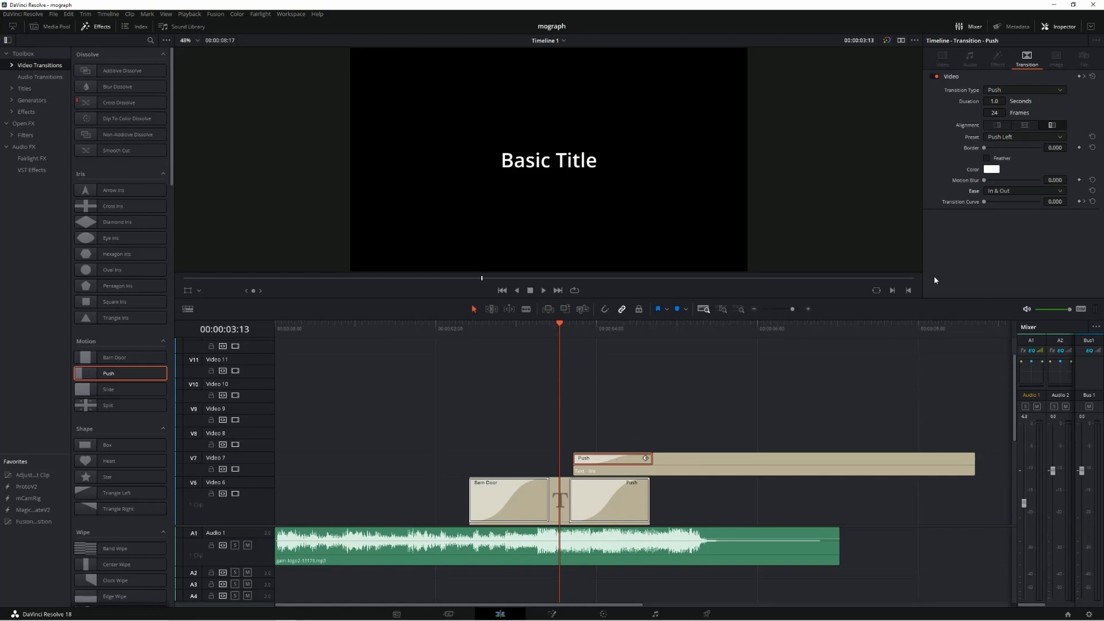
click(1015, 138)
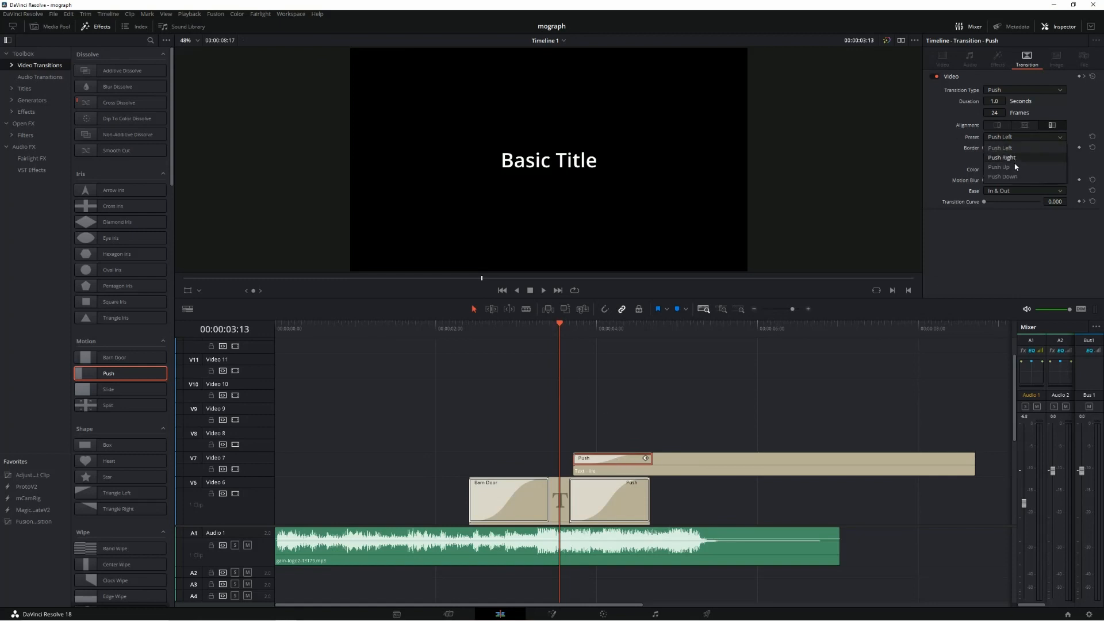
click(1021, 148)
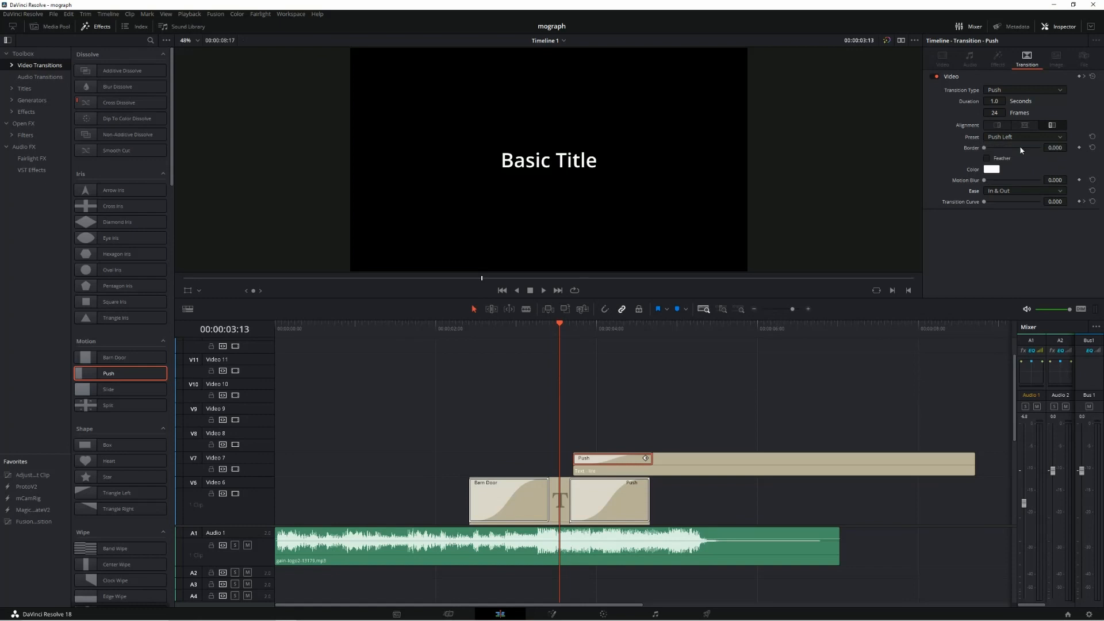
click(621, 513)
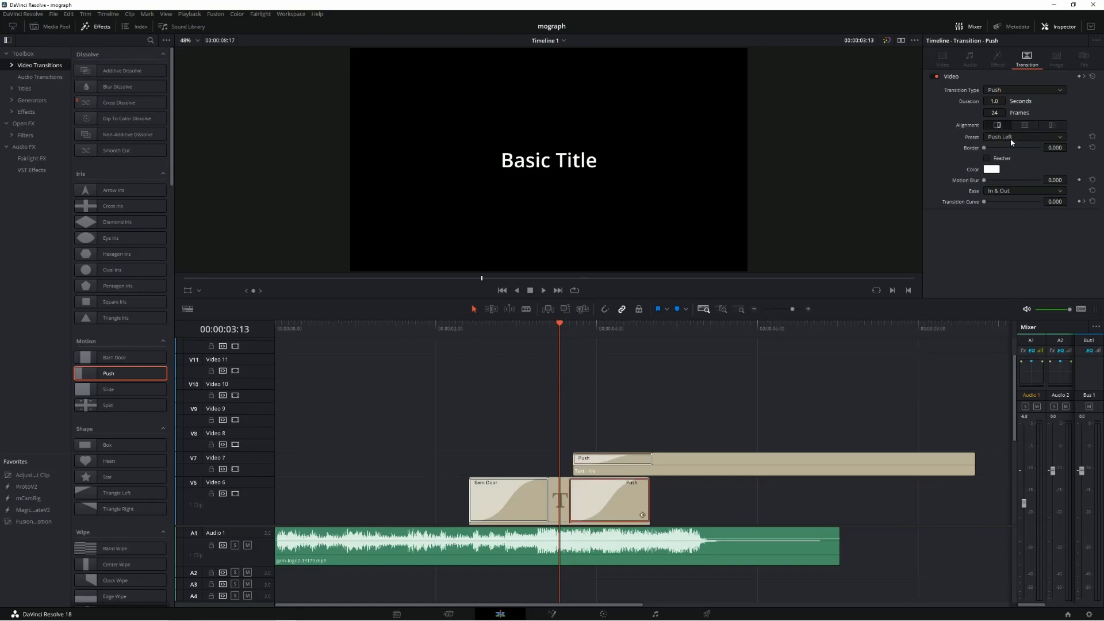
click(638, 461)
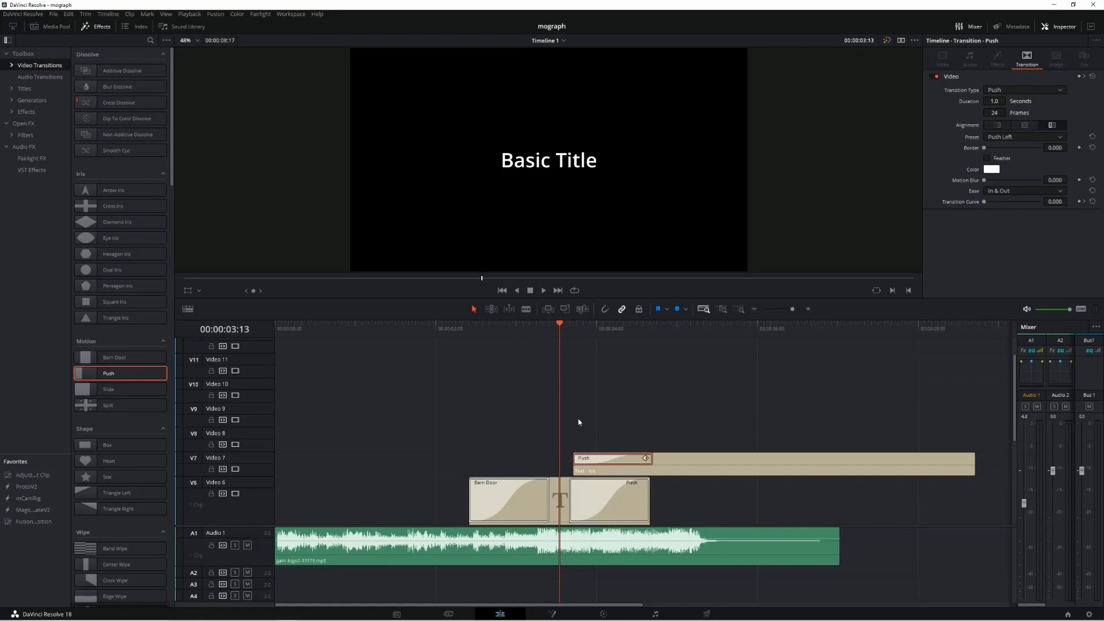
Move the "lire" title earlier on Video 7 to start at about 3:04, checking its overlap with the Video 6 title
drag(558, 332, 584, 327)
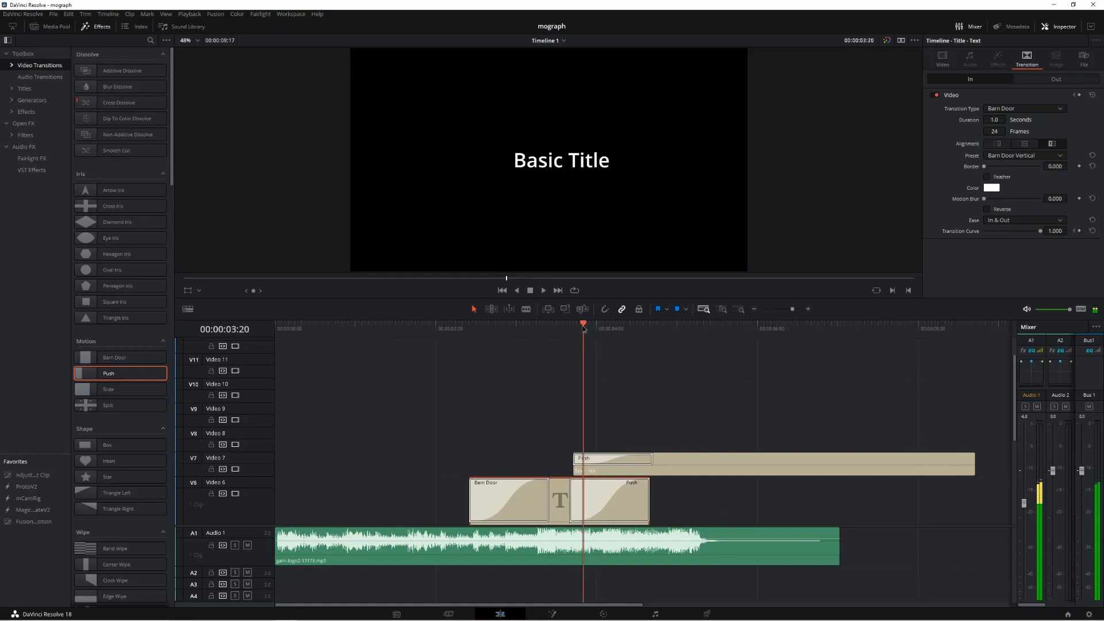
drag(752, 474, 713, 461)
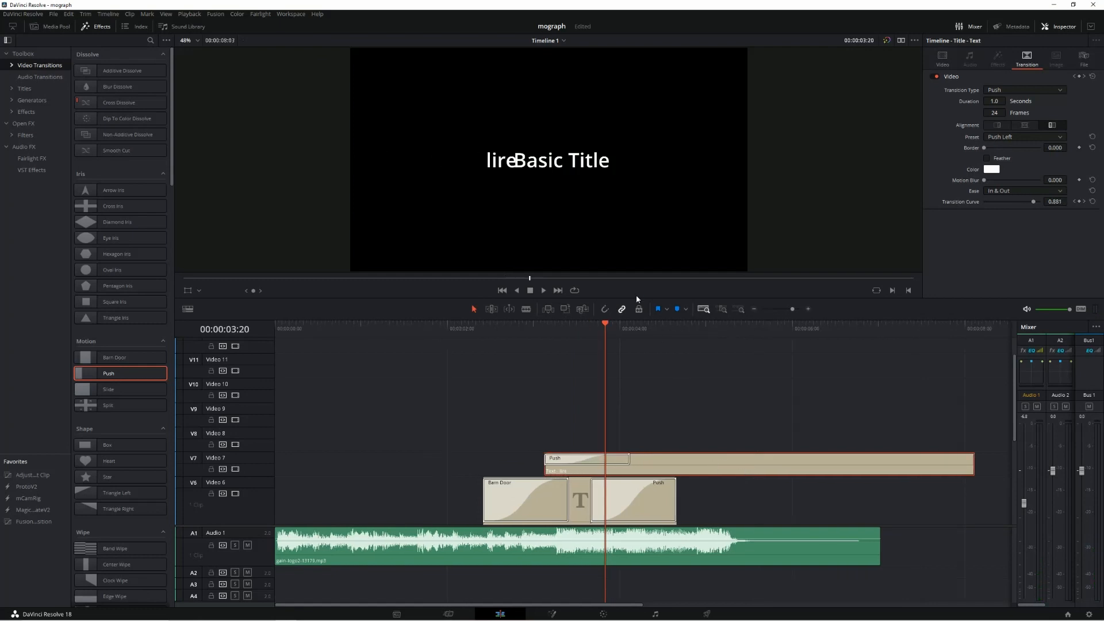
drag(489, 329, 611, 356)
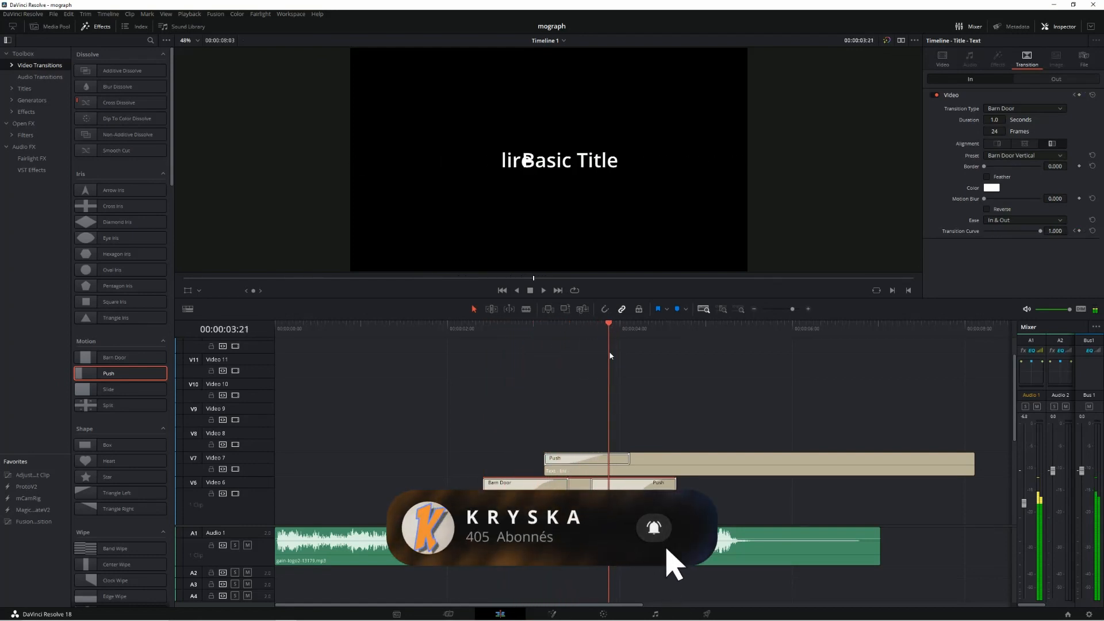
click(659, 465)
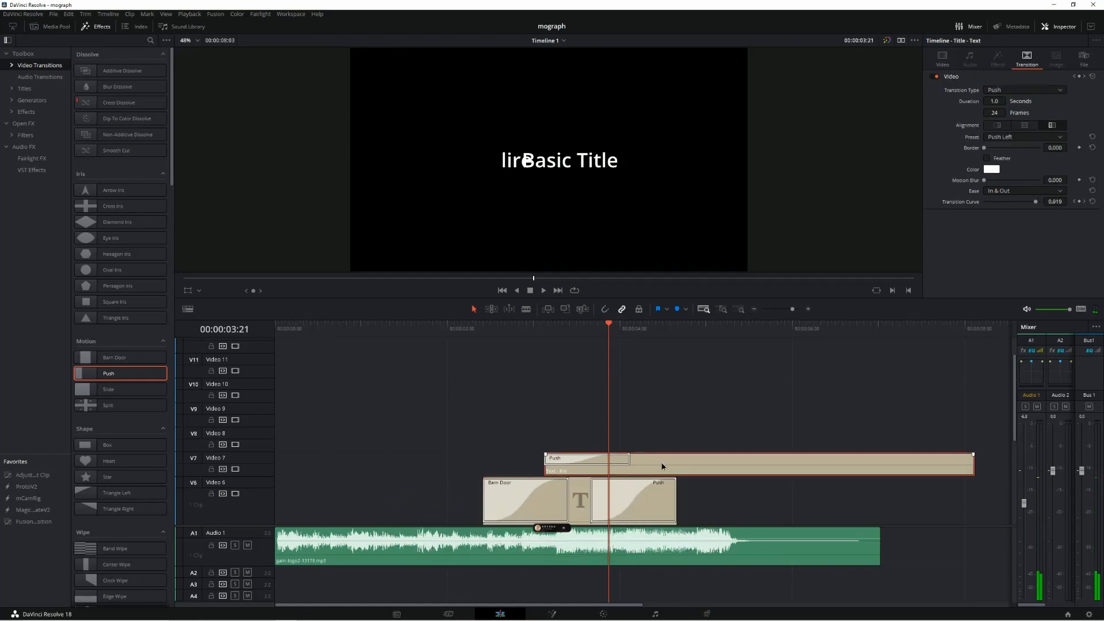
drag(661, 466, 665, 466)
drag(608, 332, 793, 391)
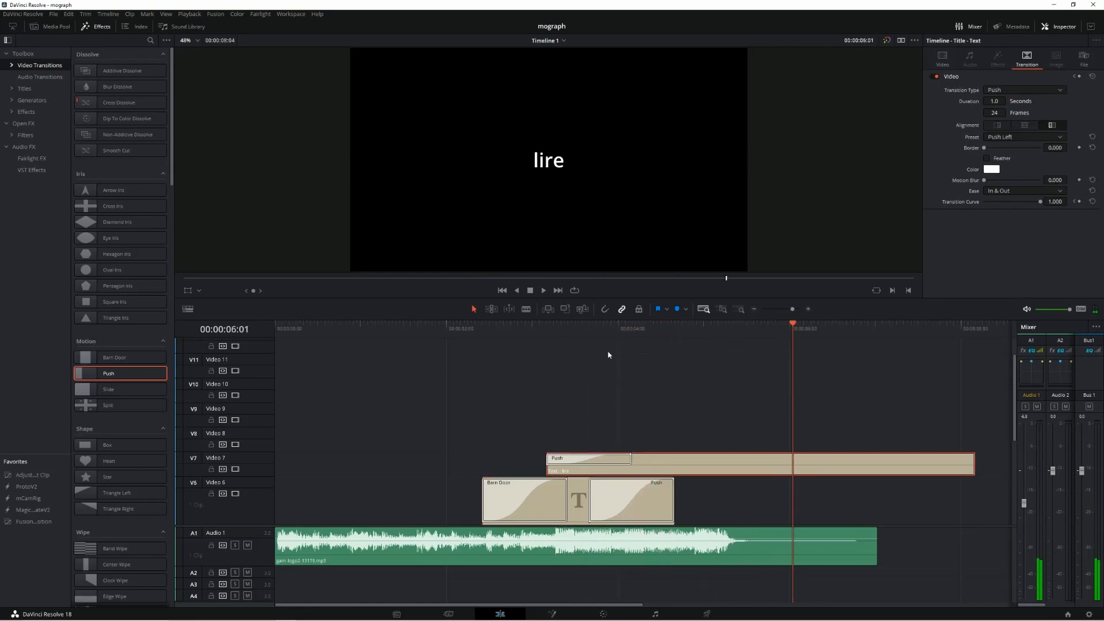
Add a Text title reading "ecrire" on Video 8 at about 4:09 and trim the "lire" title to end at about 5:19
click(24, 88)
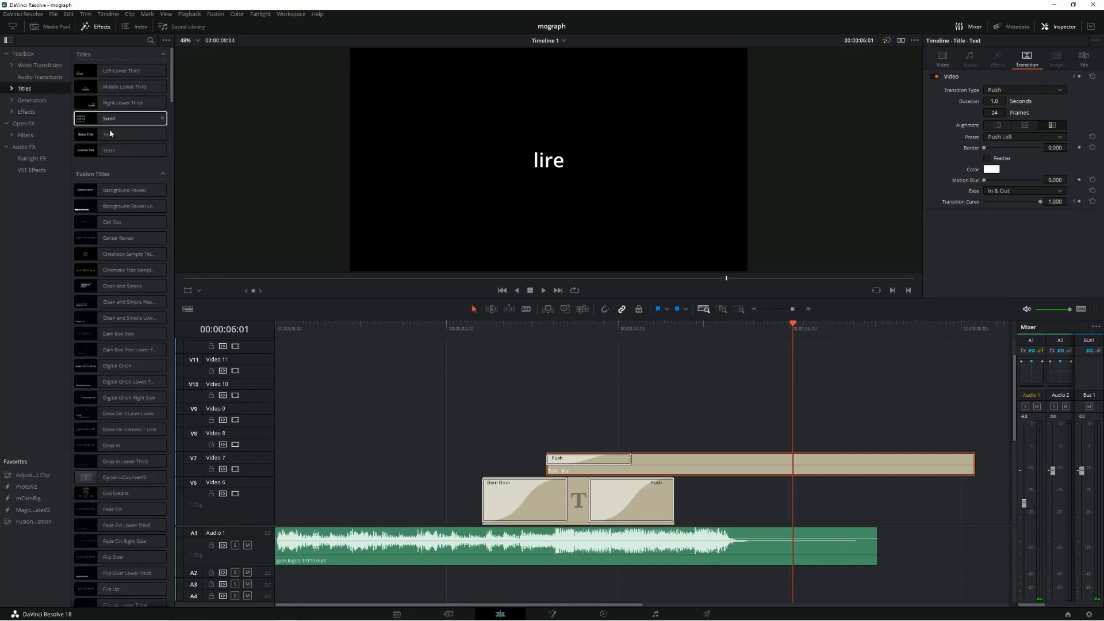
drag(108, 134, 647, 441)
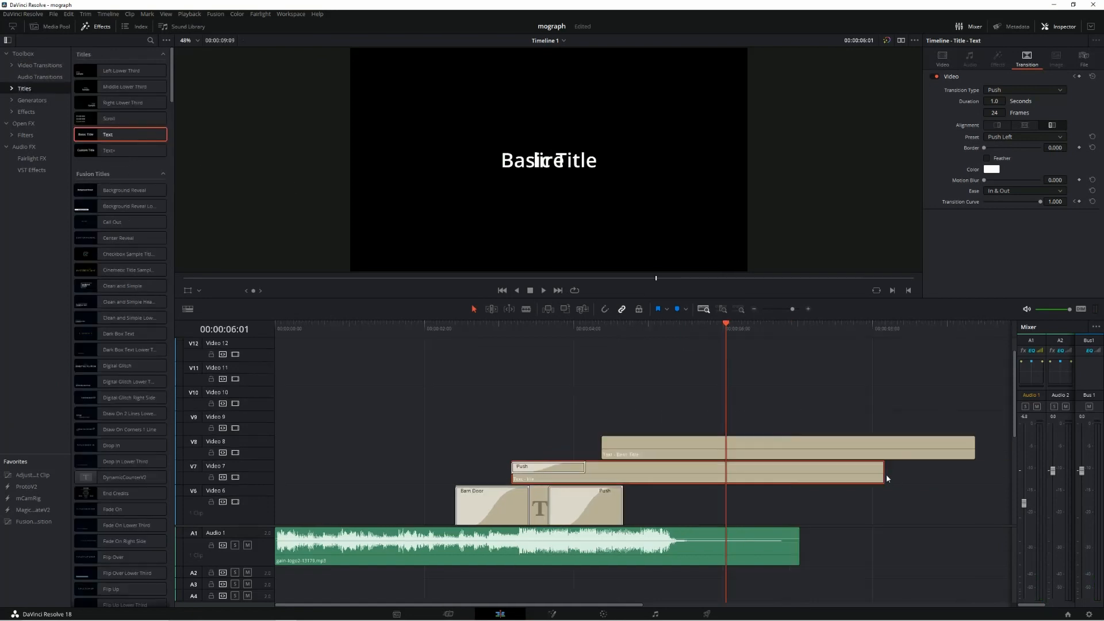
drag(881, 473, 710, 474)
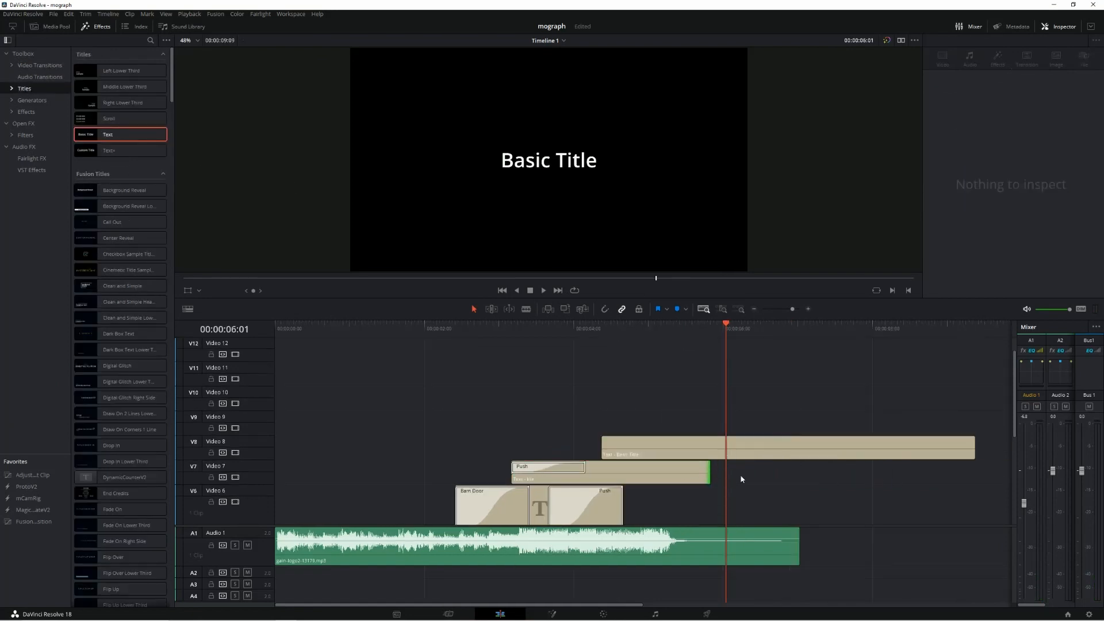
click(659, 453)
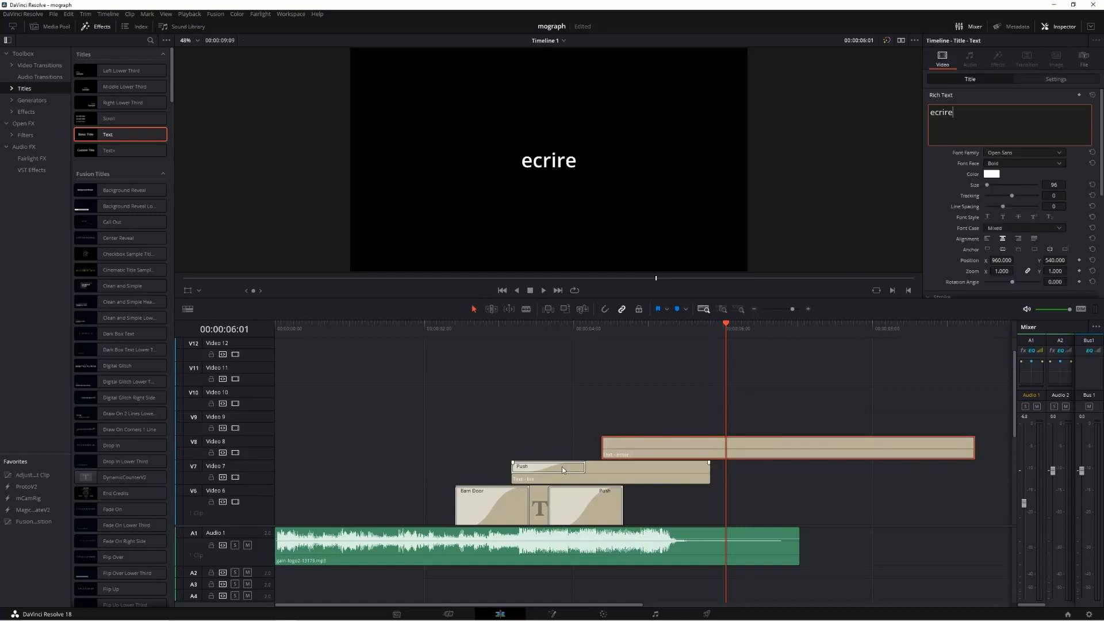
Copy the Push transition to the start of "ecrire" and the end of "lire", and set both presets to Push Up
drag(562, 468, 625, 442)
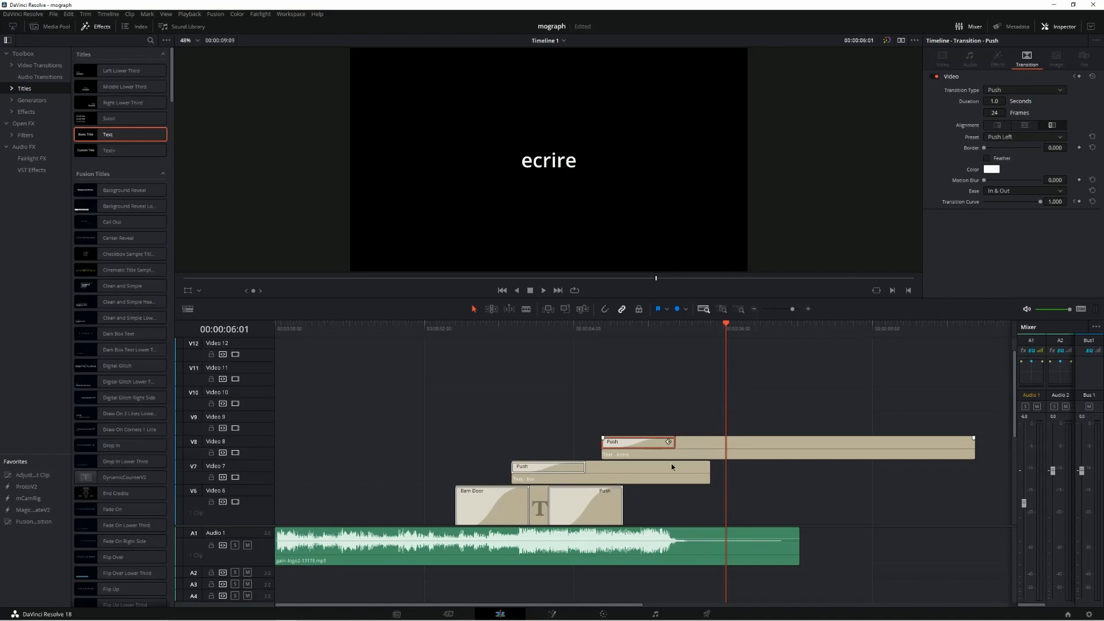
drag(691, 473, 699, 467)
click(689, 467)
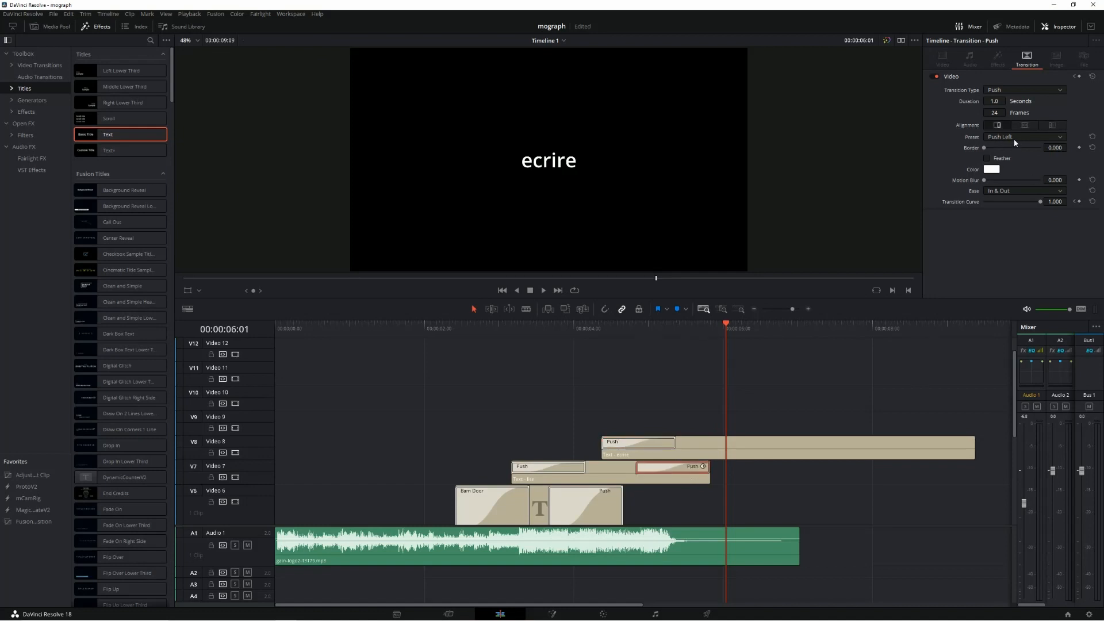
click(668, 443)
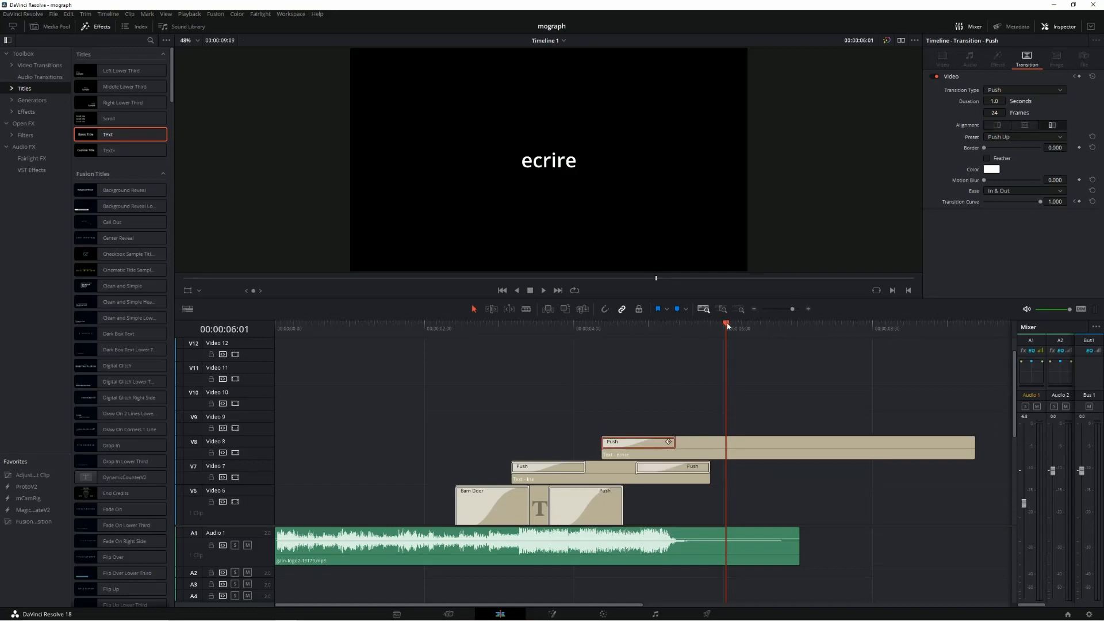
Move the "ecrire" title earlier on Video 8 to start at about 4:03, closing the gap with "lire" during the push
drag(728, 325, 641, 328)
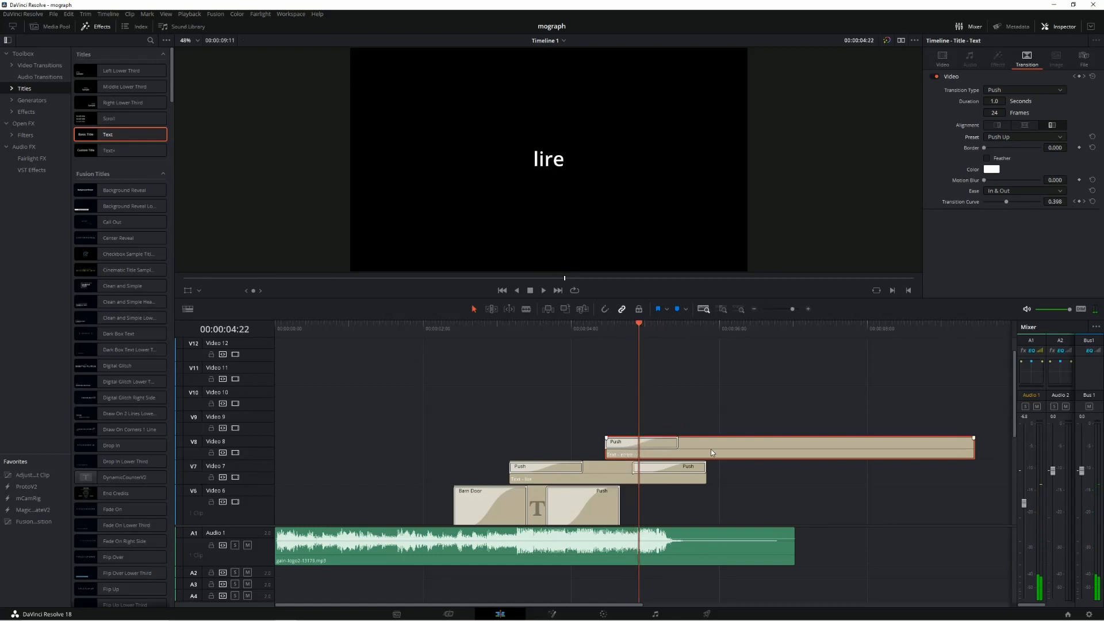
drag(712, 453, 689, 453)
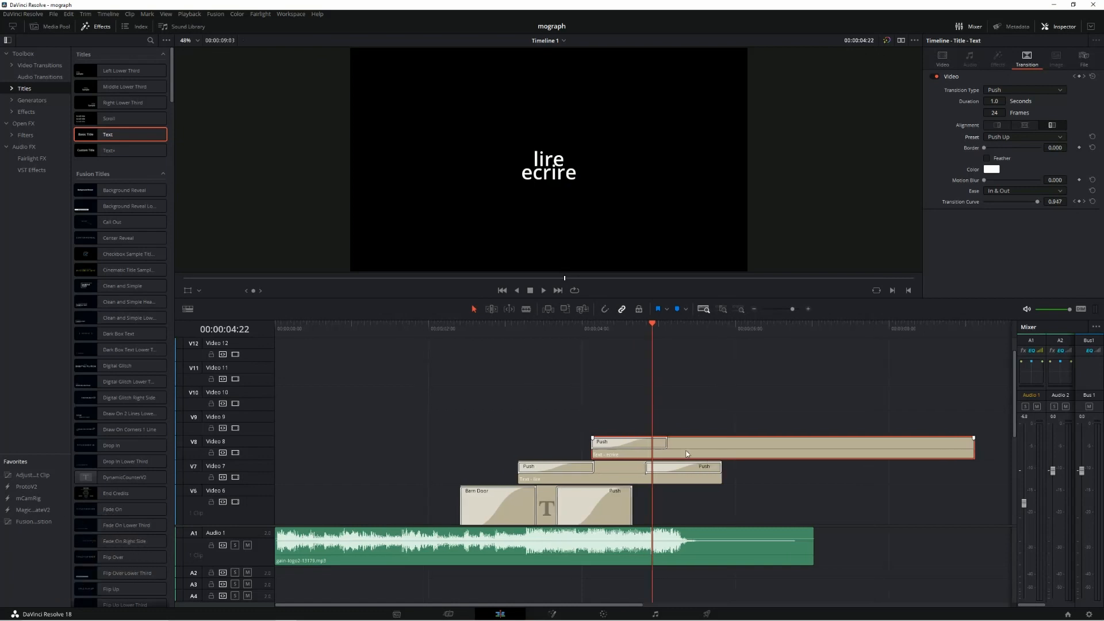
Play the timeline from the beginning to review the title sequence and its overlapping transitions
click(551, 333)
drag(551, 332, 271, 345)
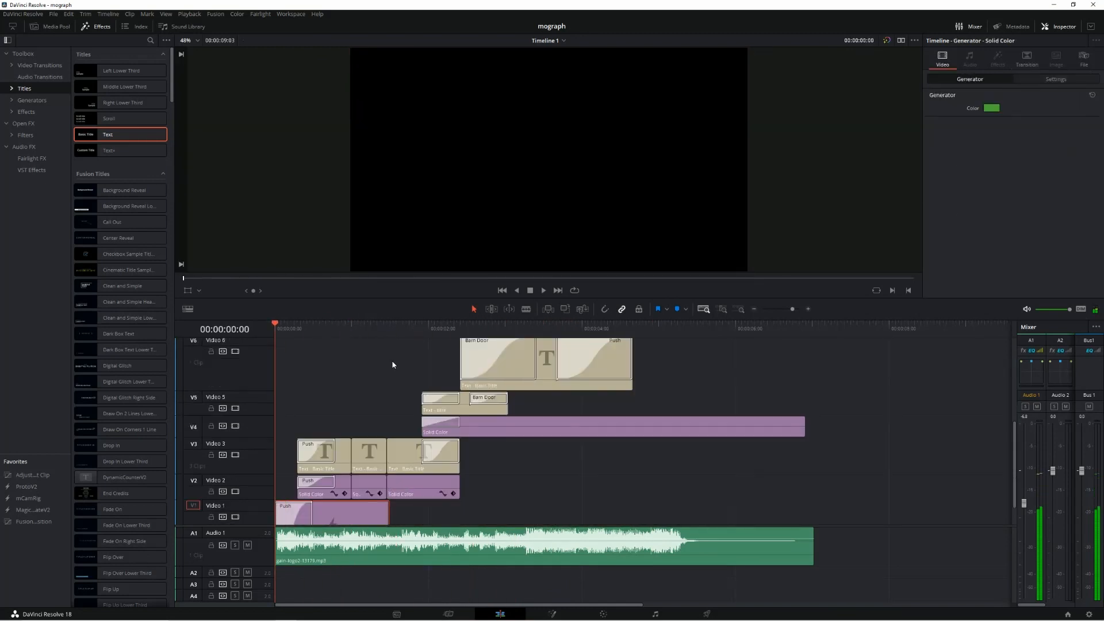
key(space)
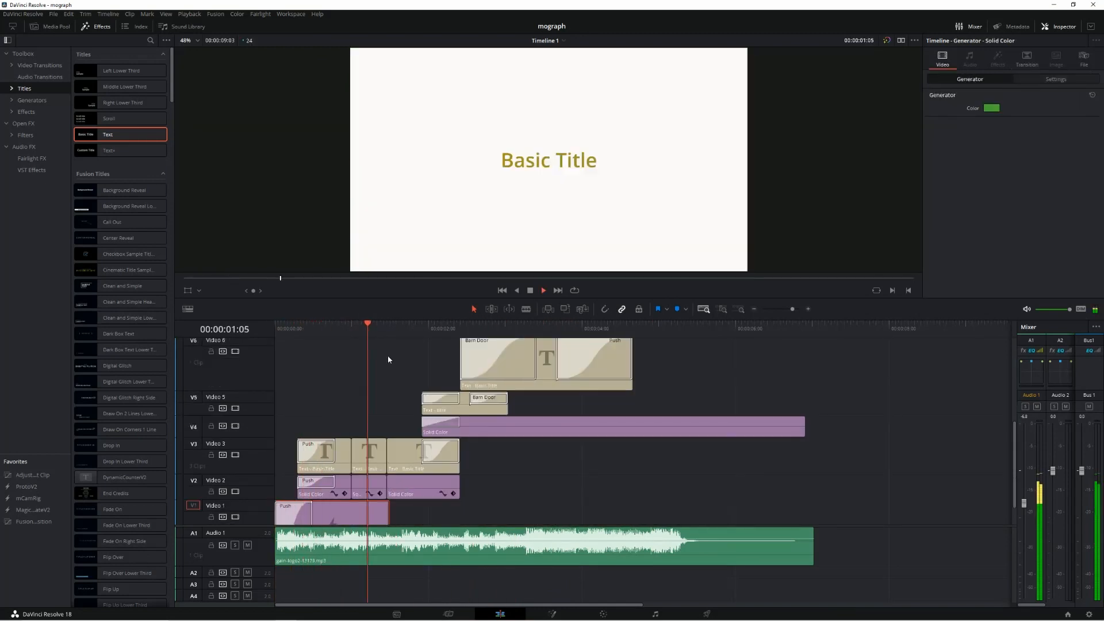
scroll(388, 355, up, 1)
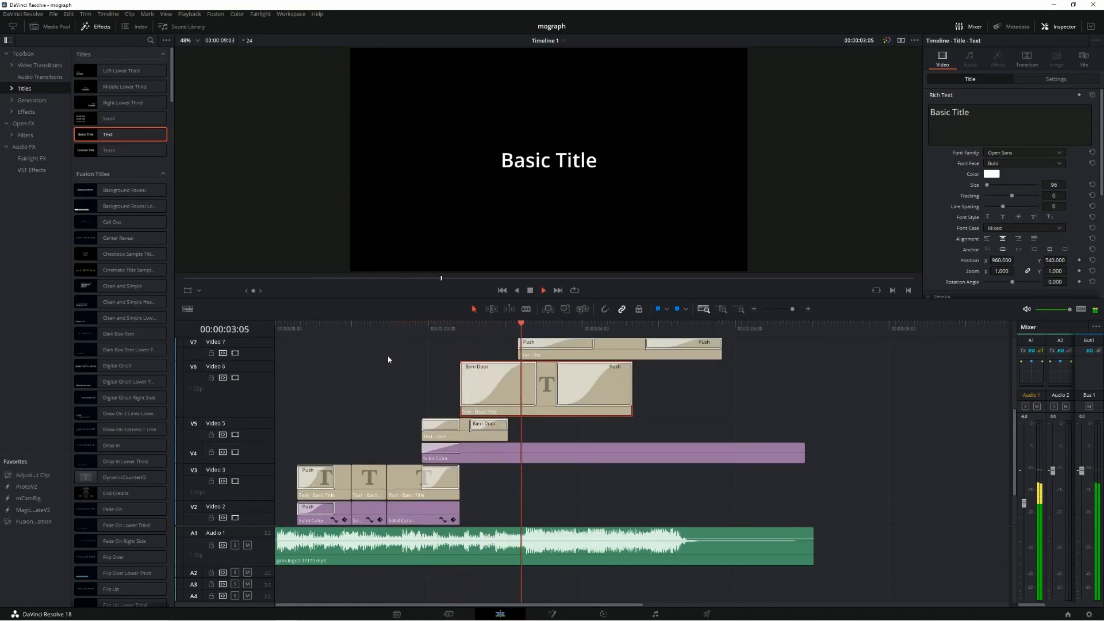
scroll(388, 356, up, 1)
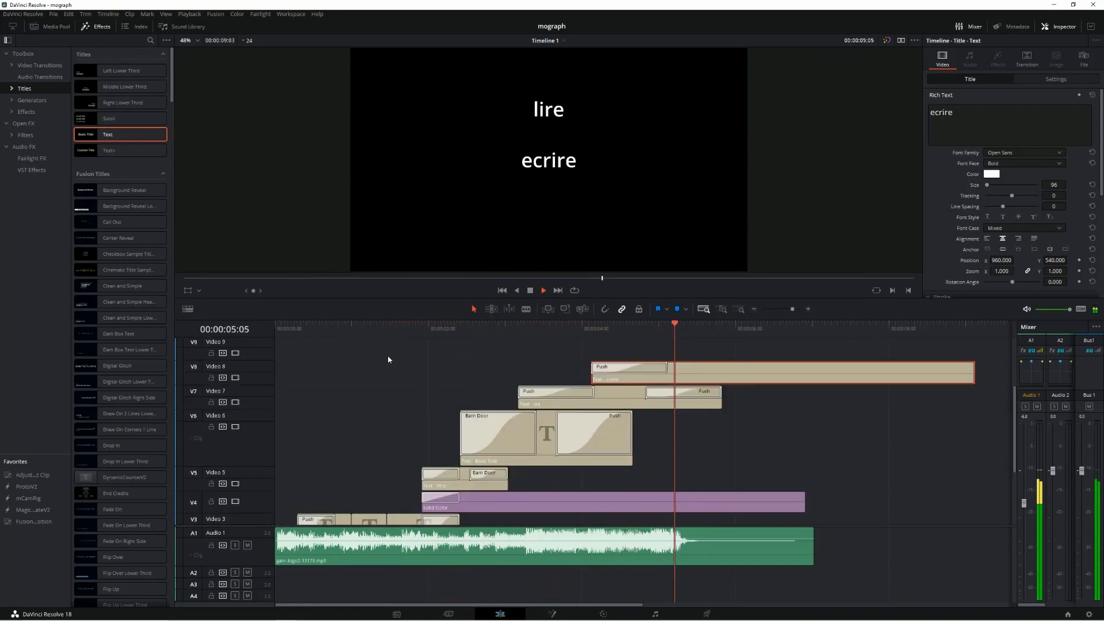
key(space)
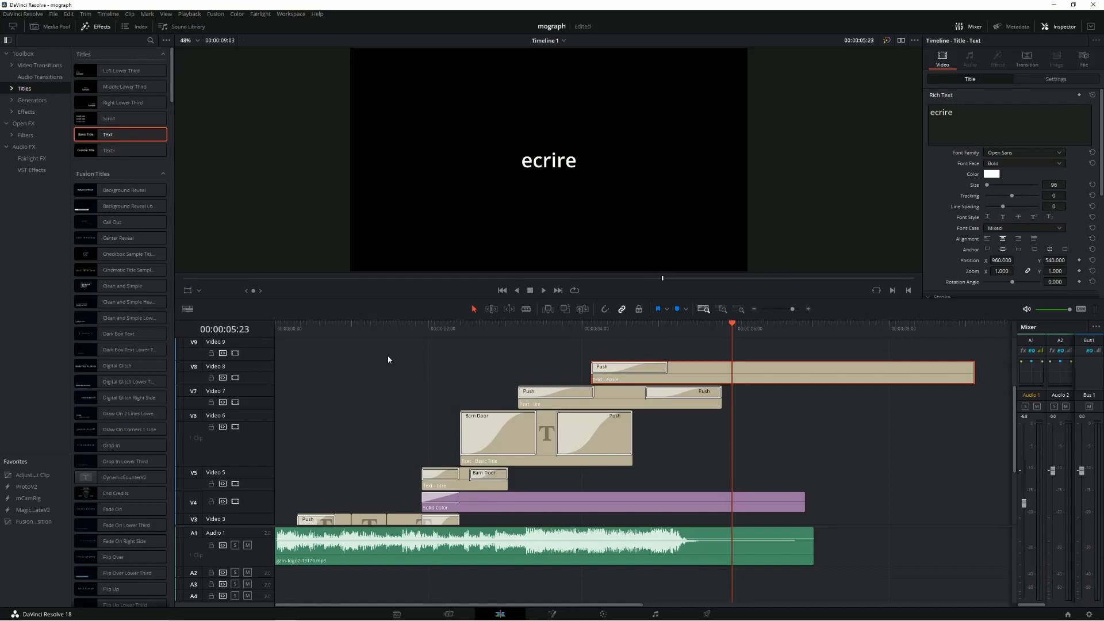
scroll(636, 377, up, 2)
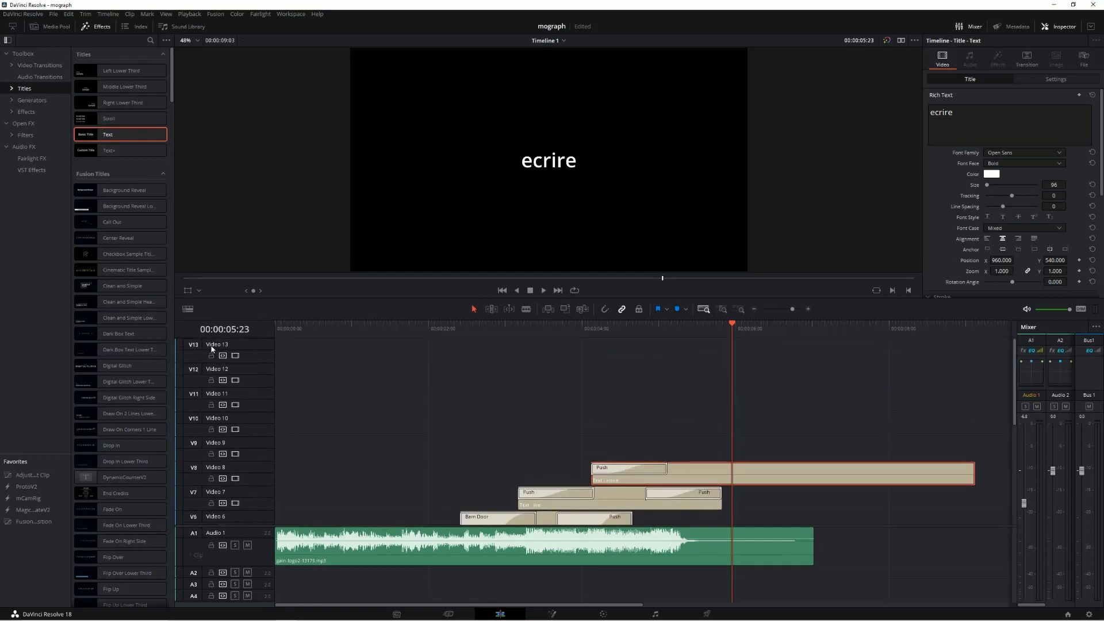
drag(506, 327, 820, 372)
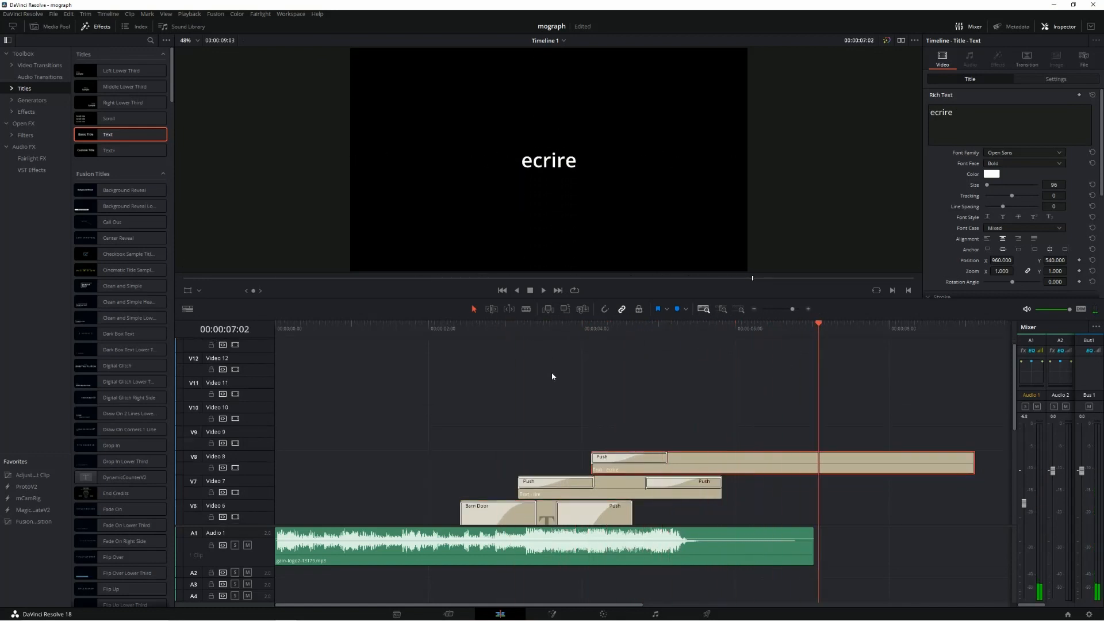
Place Glitch-Video-Effects-App-Review-Appedus.png on Video 9 starting at about 5:12 and scale it down to about half size
click(58, 28)
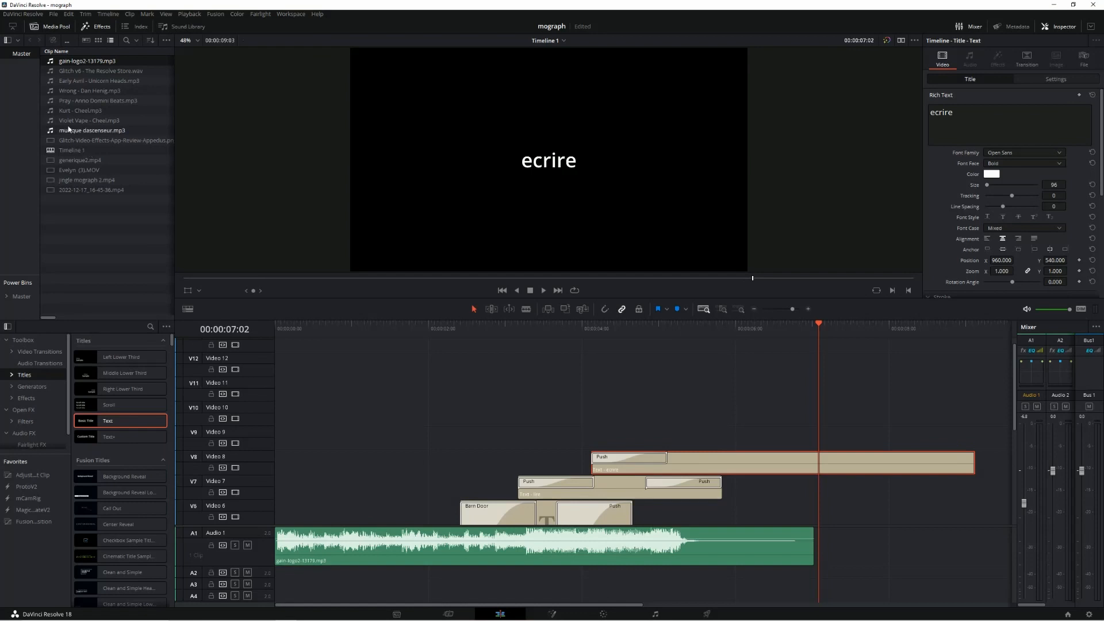
drag(109, 140, 609, 445)
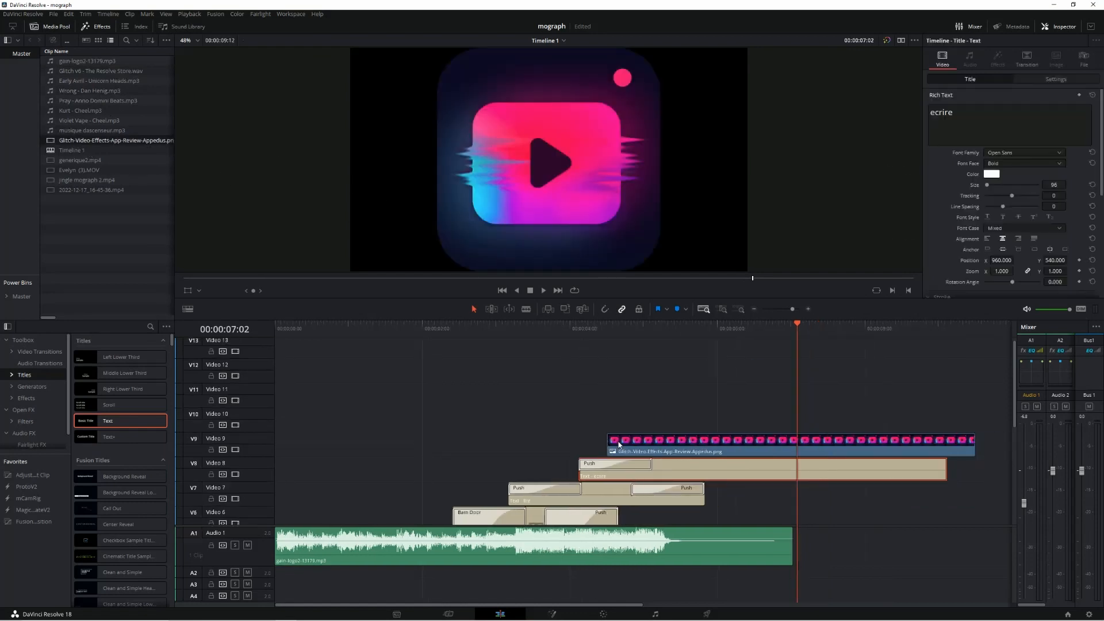
drag(757, 376, 628, 397)
drag(1002, 90, 973, 89)
Trim the "ecrire" title to end at about 6:19 and copy its Push transition to its end and the image's start
drag(820, 446, 728, 470)
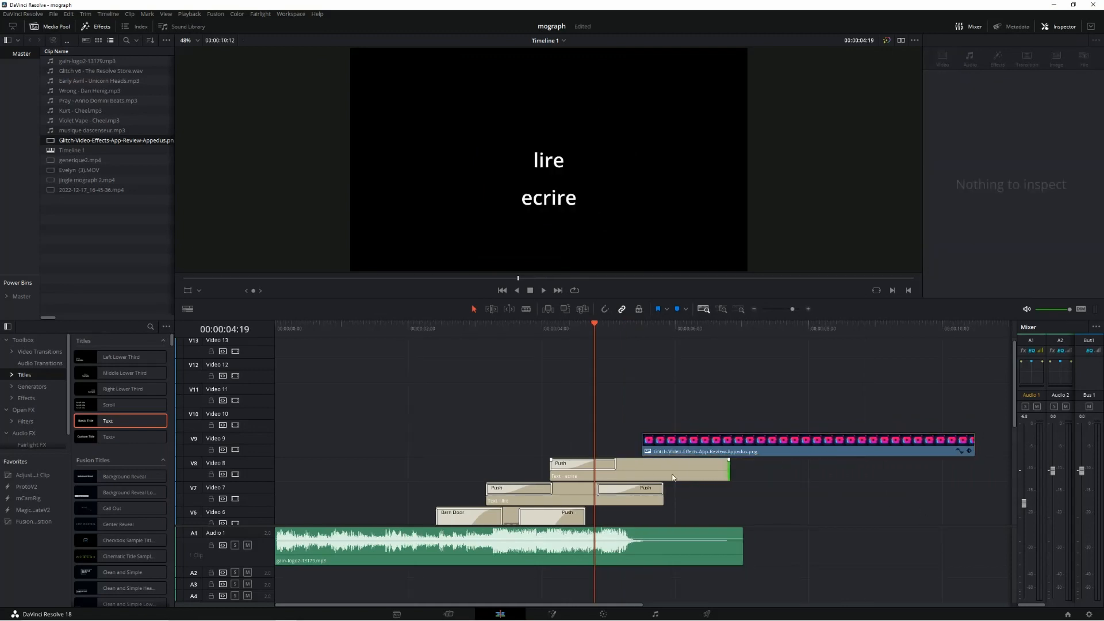
drag(569, 466, 717, 472)
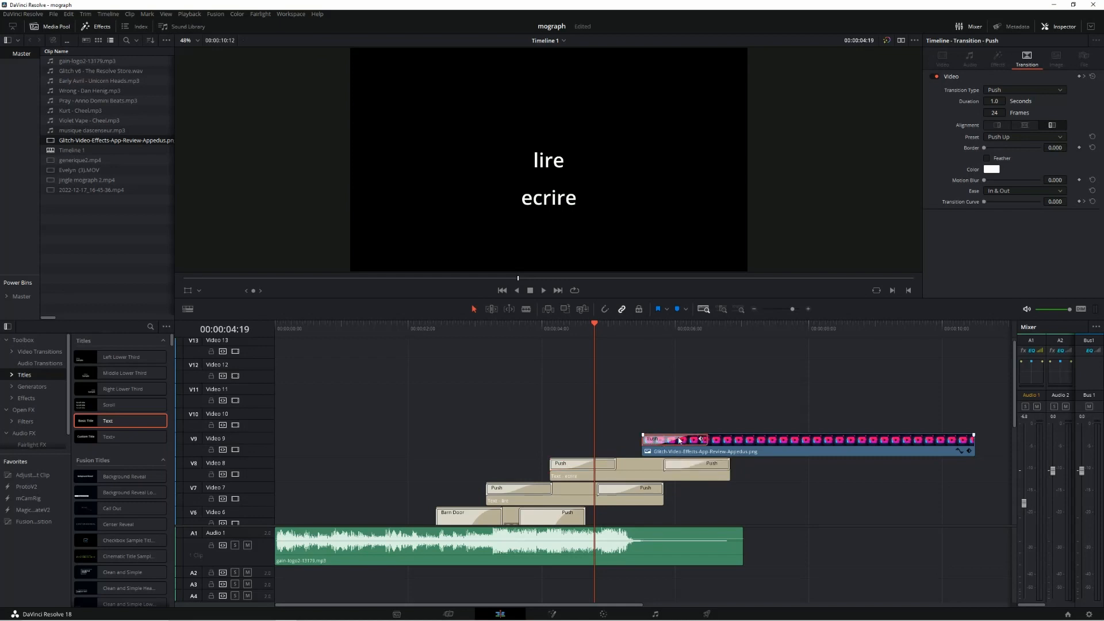
Set the Push transitions at the image's start and the "ecrire" title's end to Push Right and preview their overlap
click(1001, 138)
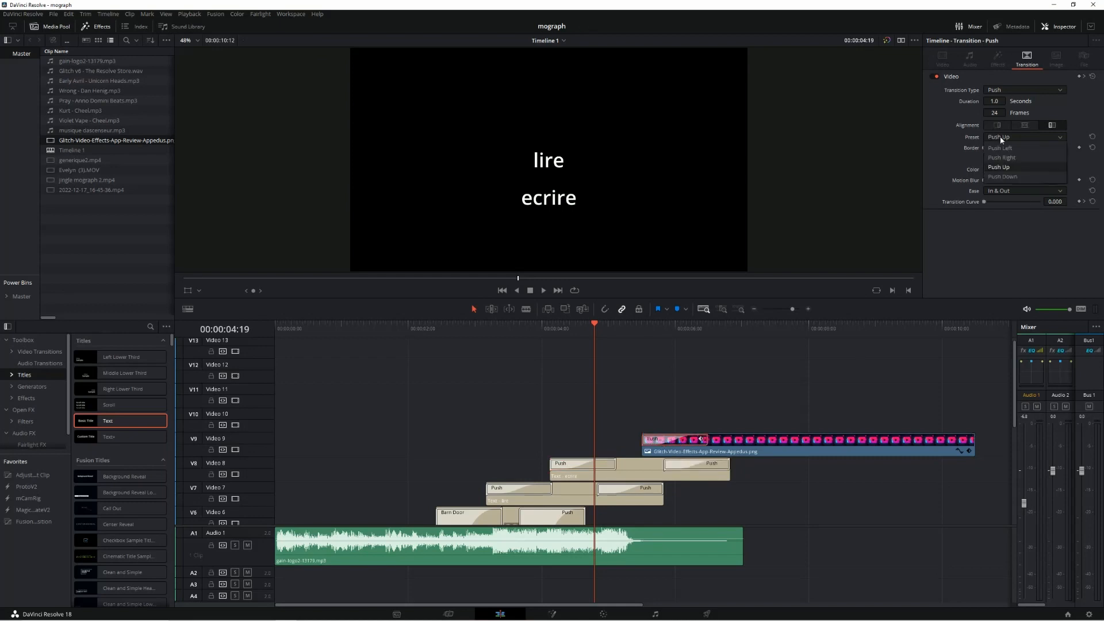
click(1008, 158)
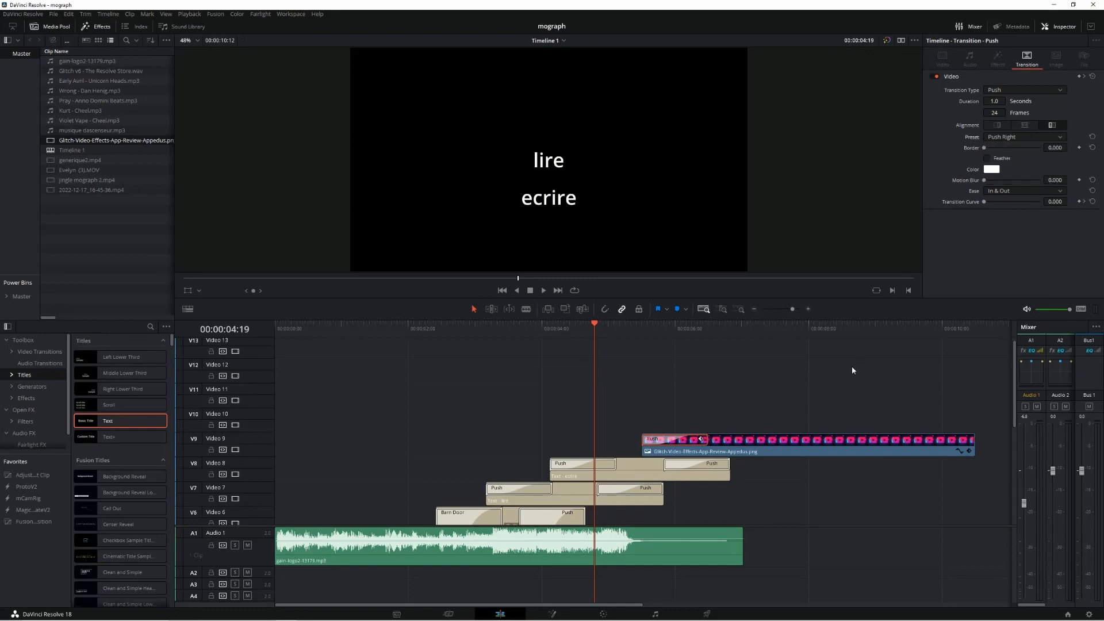
click(708, 464)
click(1013, 139)
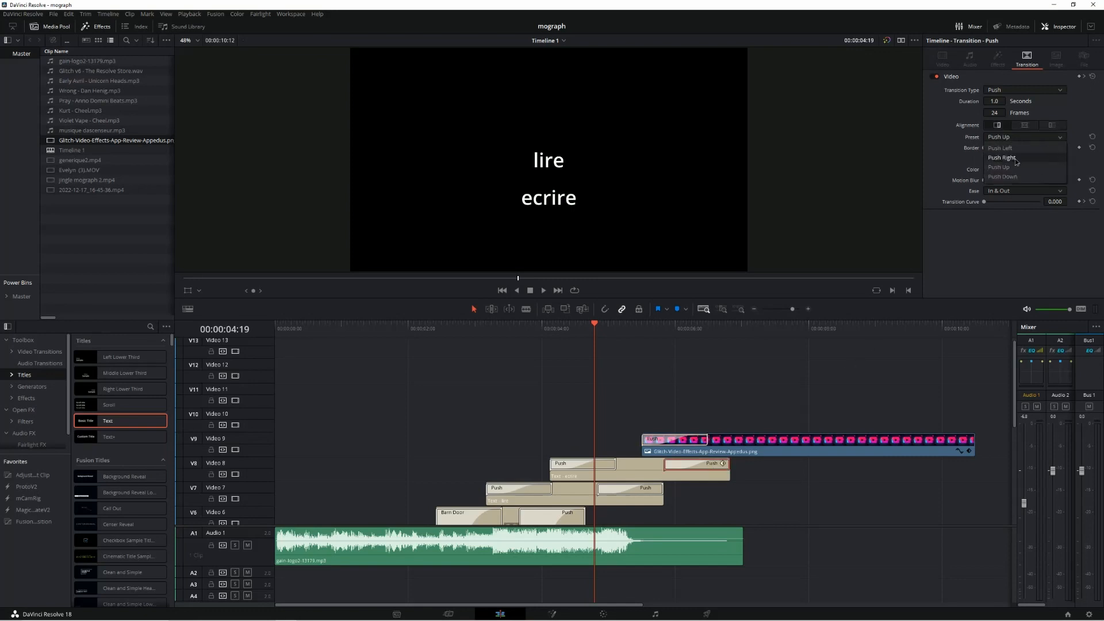
click(1015, 159)
click(692, 329)
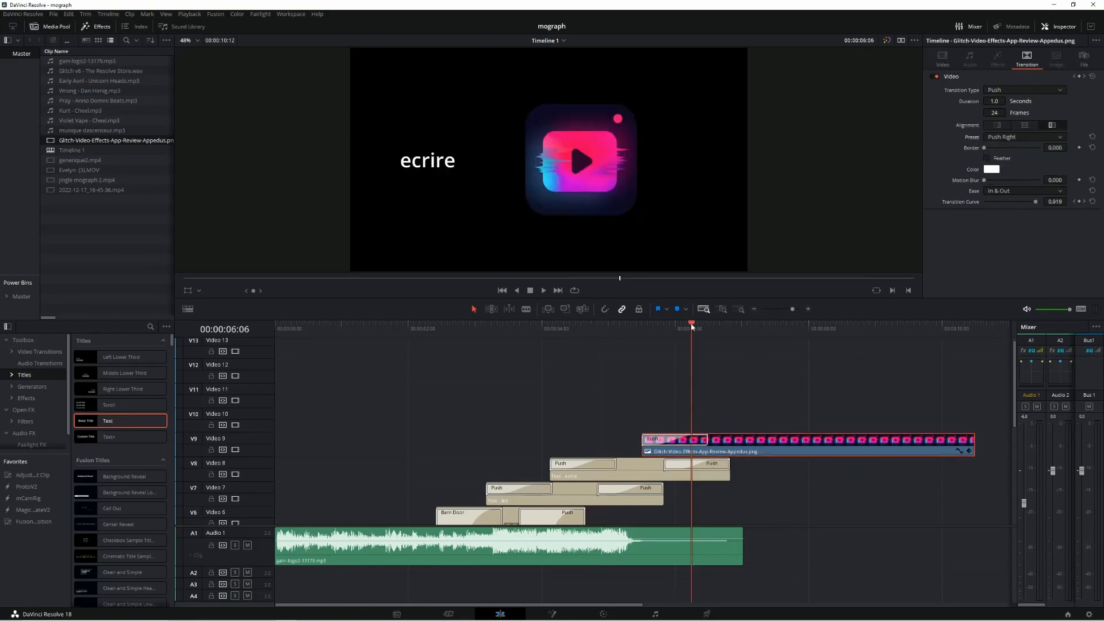
drag(691, 326, 675, 332)
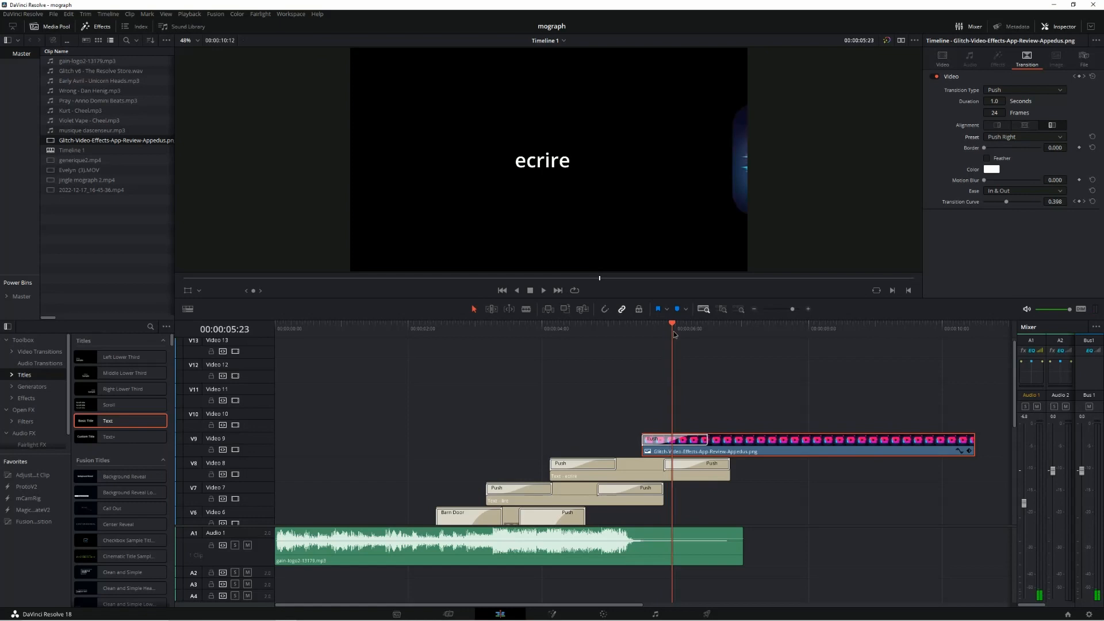
Try starting the logo image on Video 9 earlier, at about 5:06, and preview its overlap with the "ecrire" title
drag(784, 446, 772, 447)
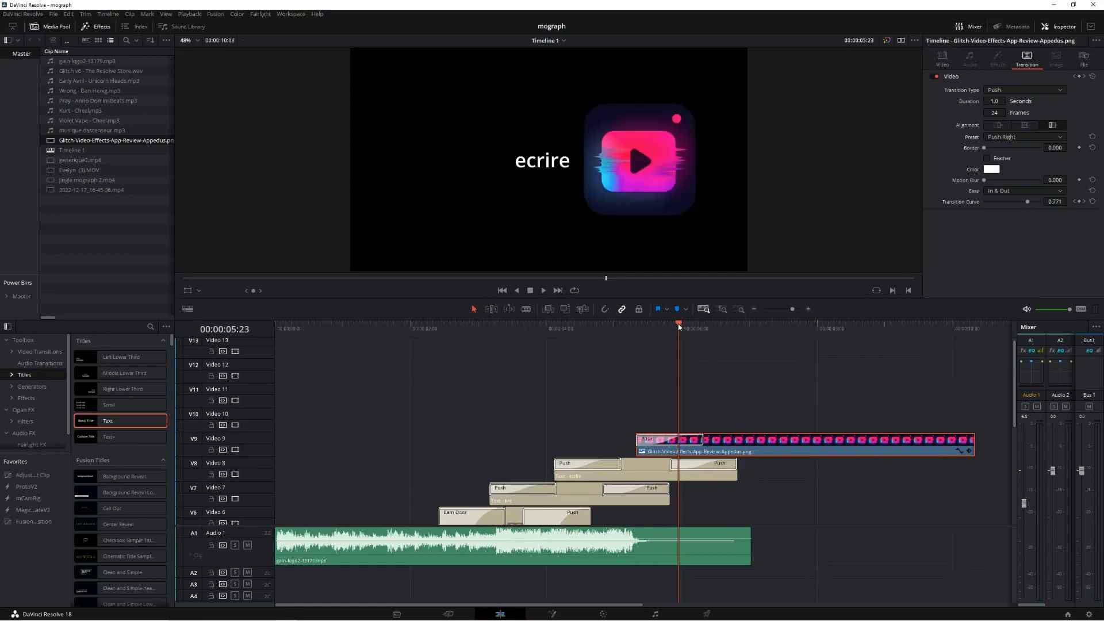
right_click(680, 326)
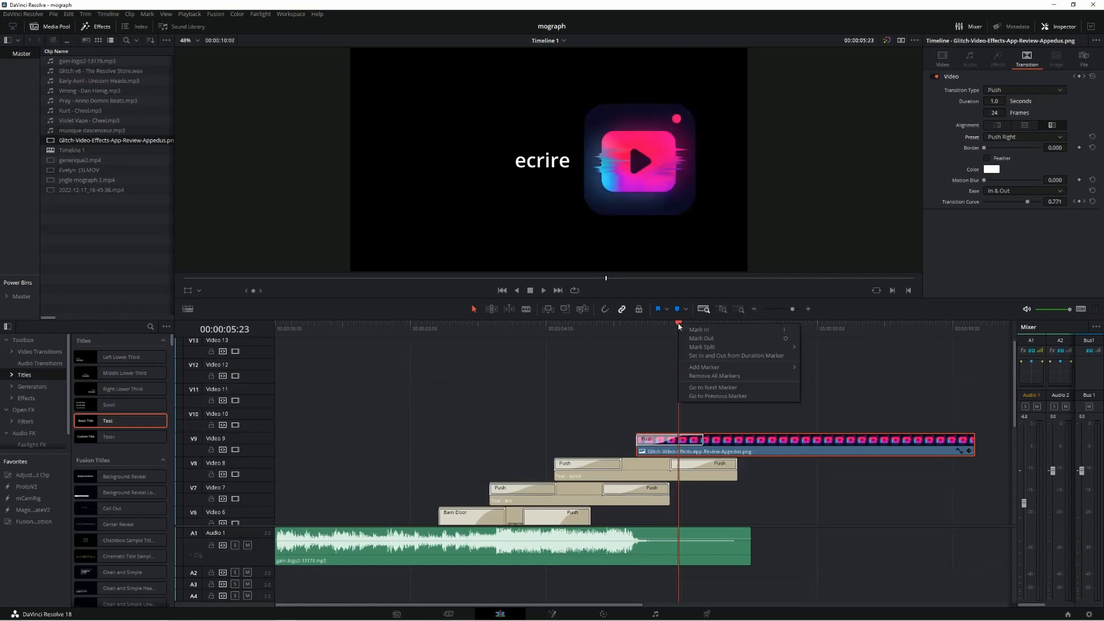
click(679, 324)
key(Left)
key(Left)
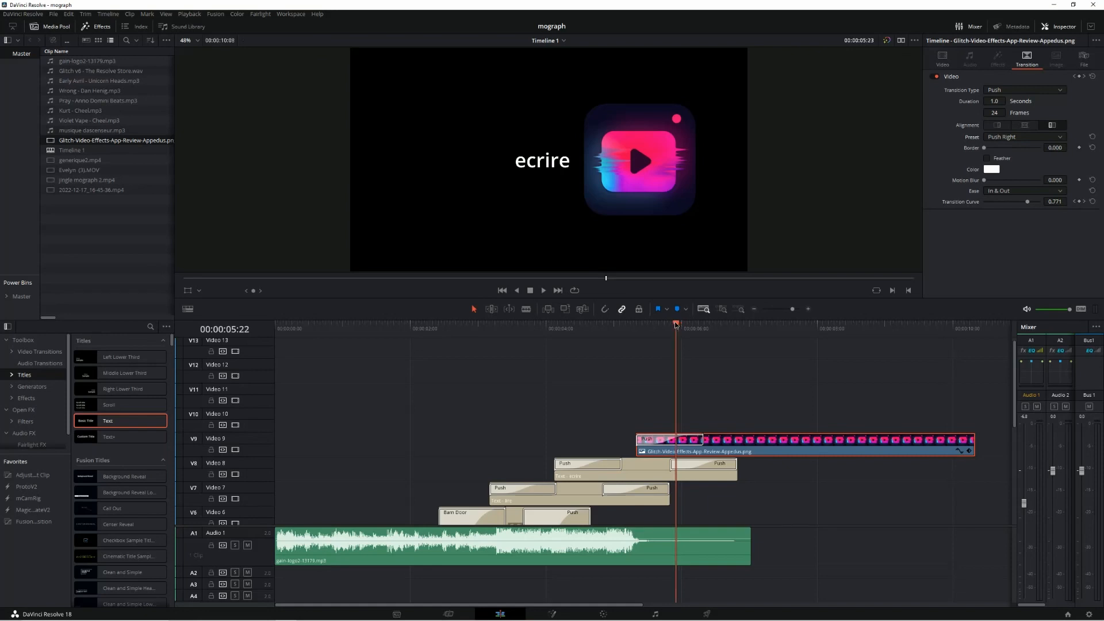
drag(814, 449, 808, 446)
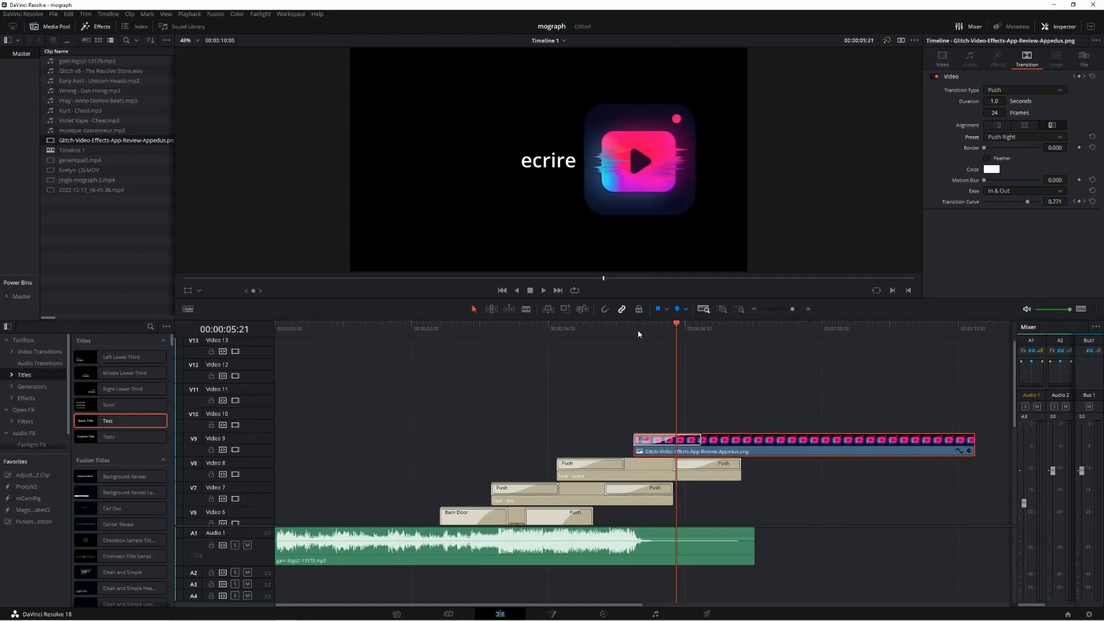
drag(597, 329, 683, 360)
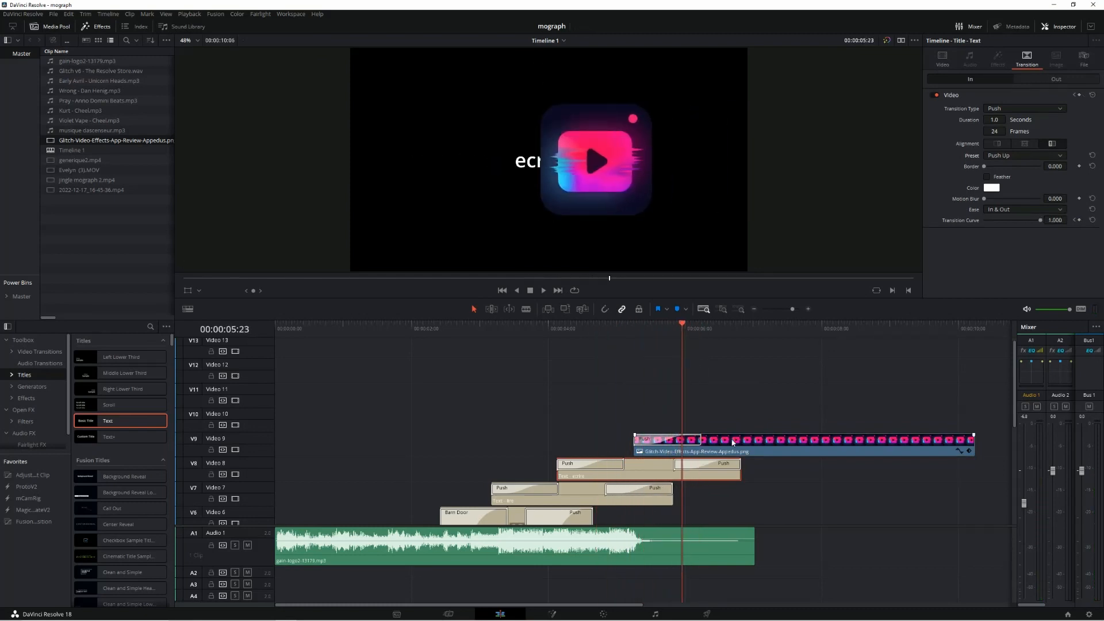
Shorten the "ecrire" title's closing Push to begin at about 6:00 and shift the logo image to start at 5:12, previewing the overlap
drag(674, 465, 745, 449)
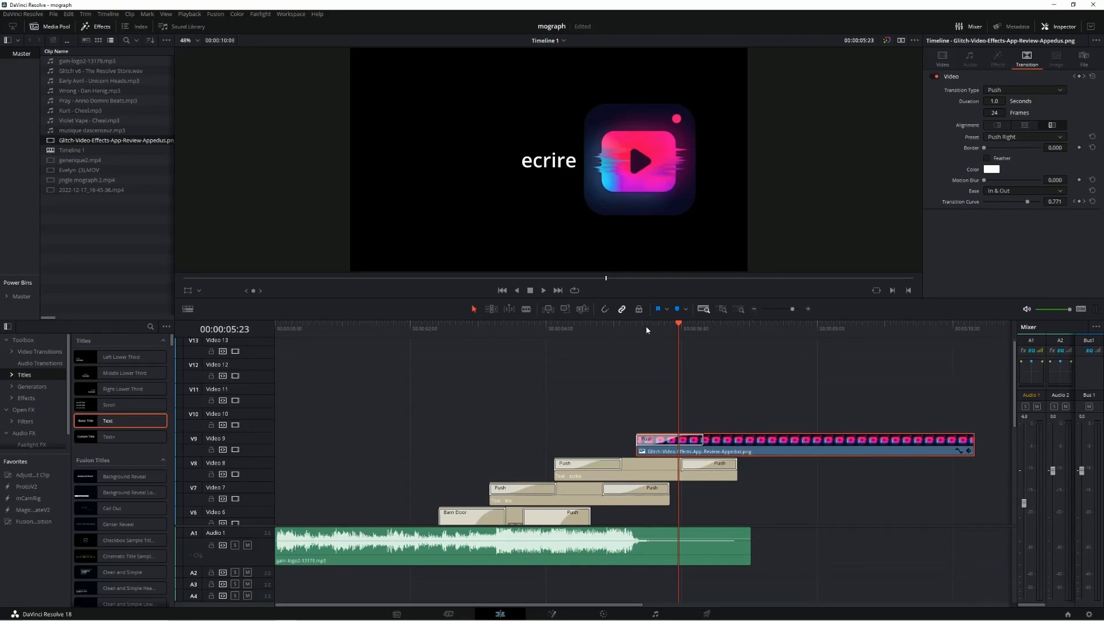
drag(646, 325, 682, 353)
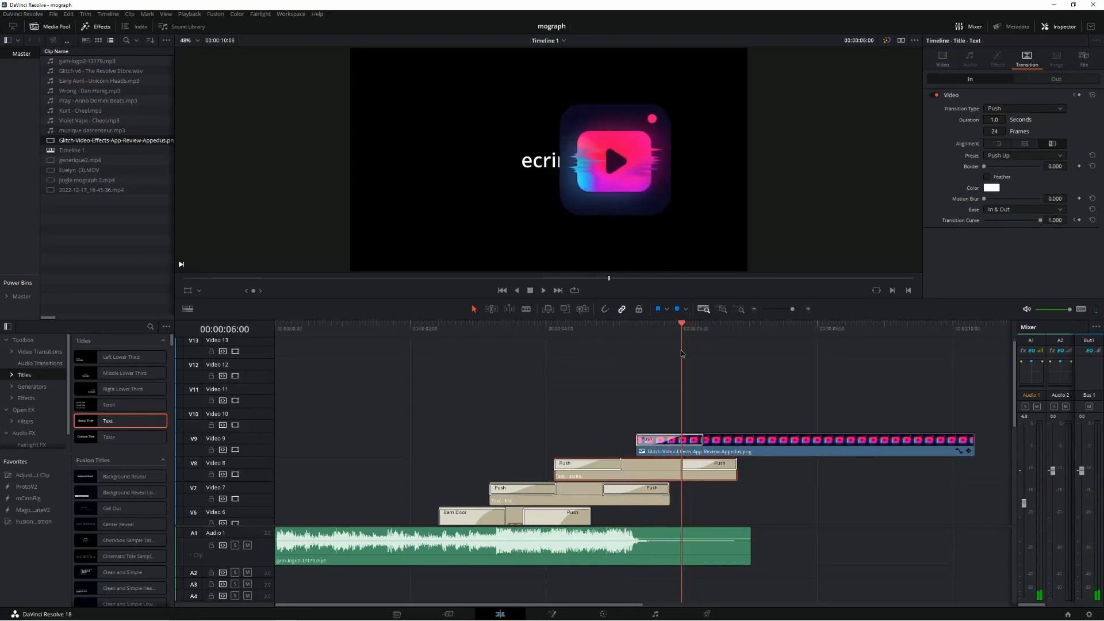
drag(701, 437, 730, 446)
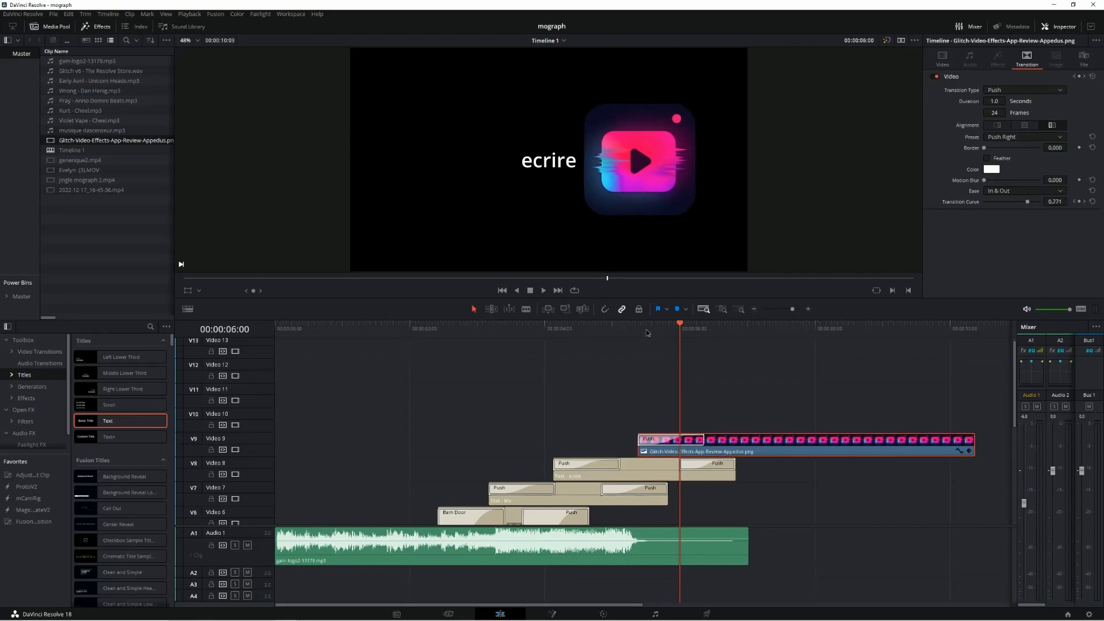
drag(647, 332, 690, 357)
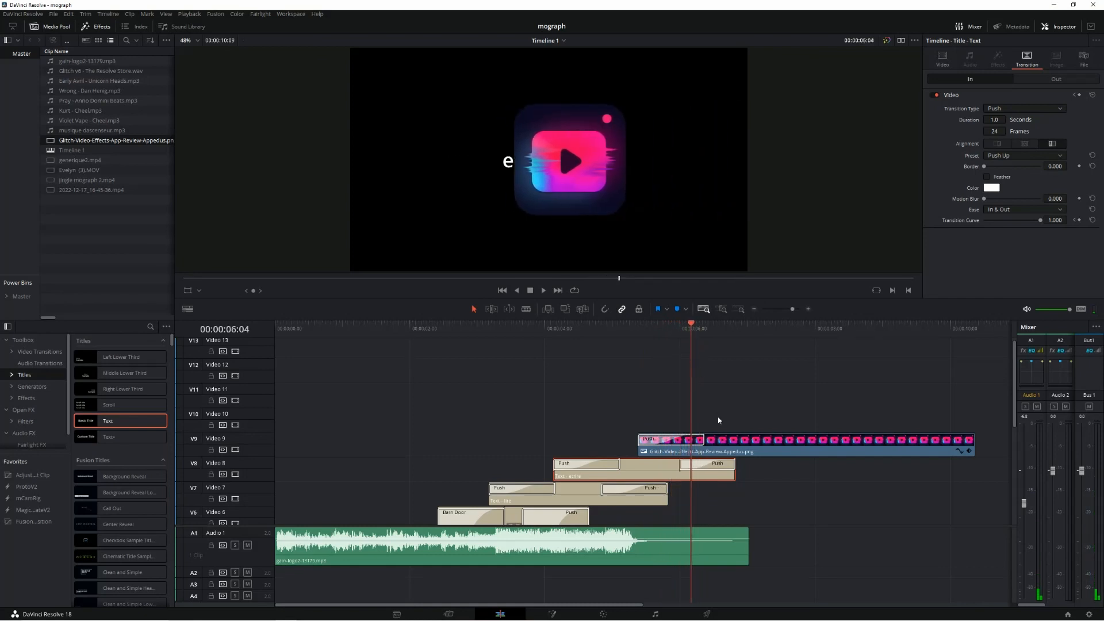
drag(730, 440, 740, 443)
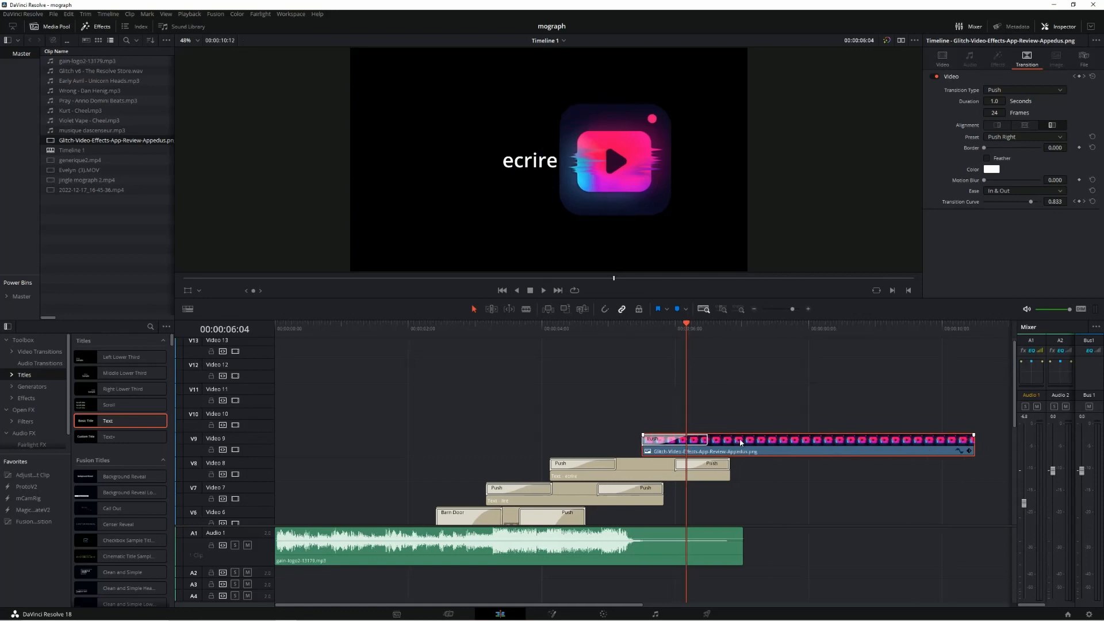
drag(655, 332, 707, 407)
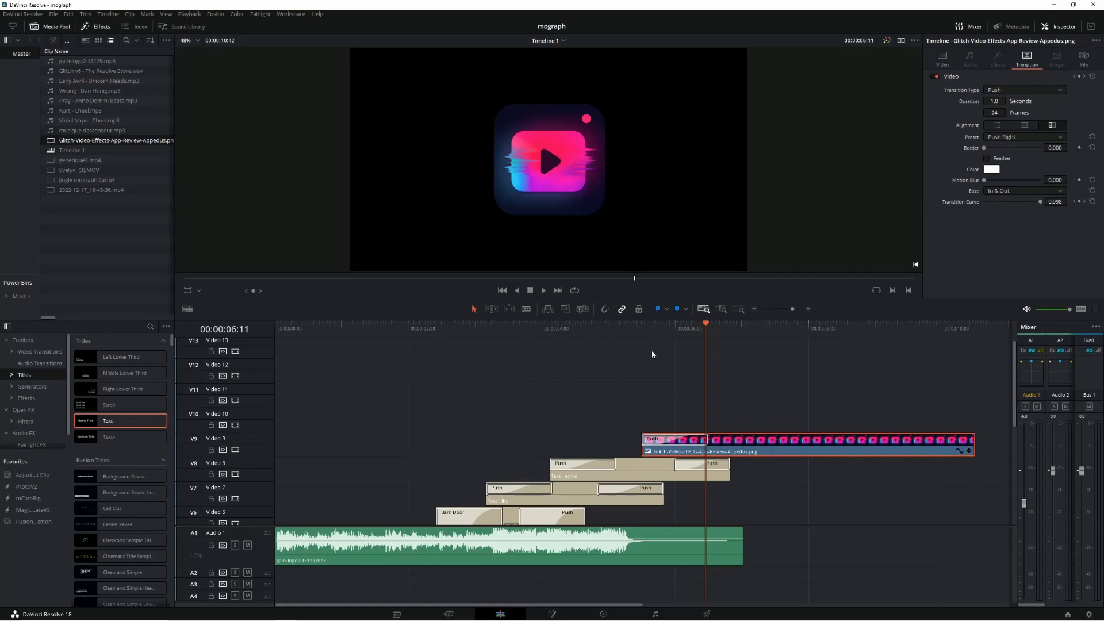
Keyframe the logo image's Rotation Angle at 0 at 5:12 and at its maximum at 6:11, and play the timeline from the beginning
click(642, 325)
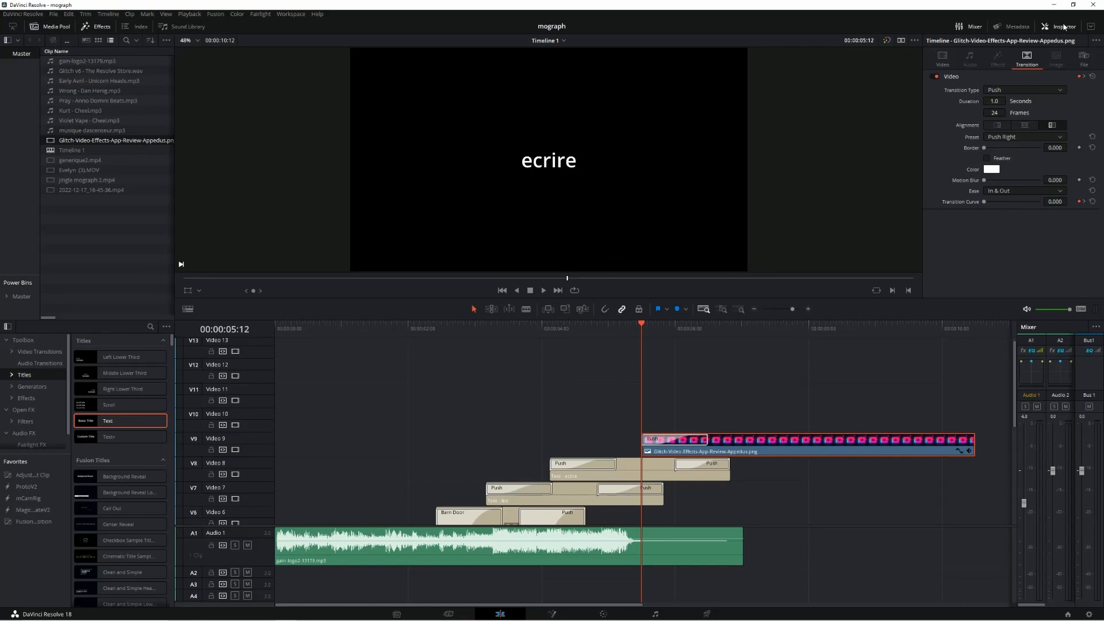
click(943, 58)
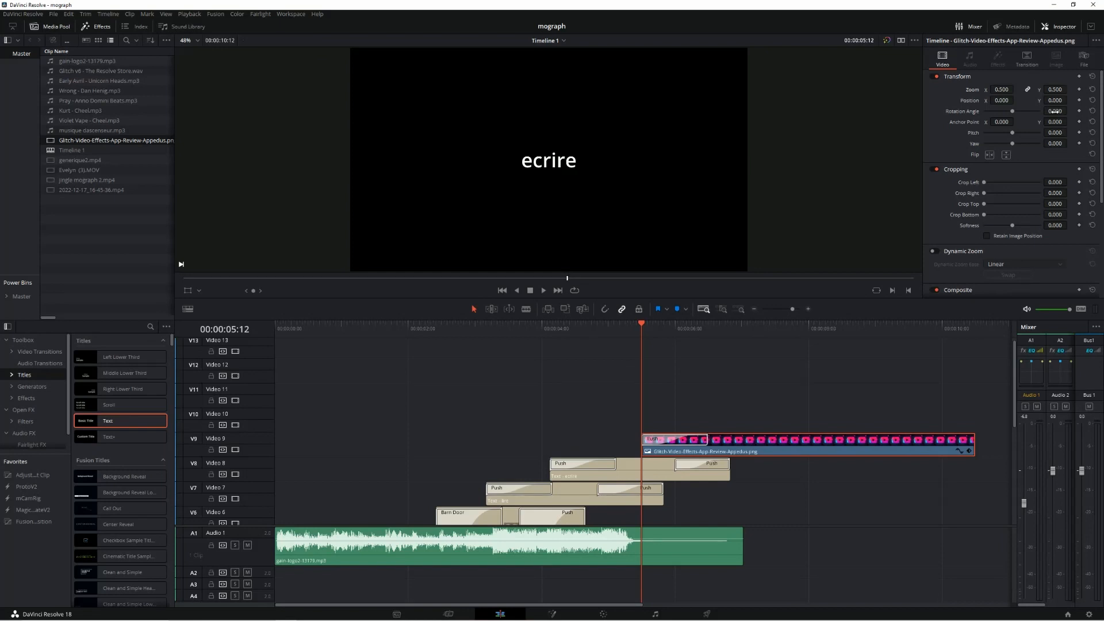
click(1079, 111)
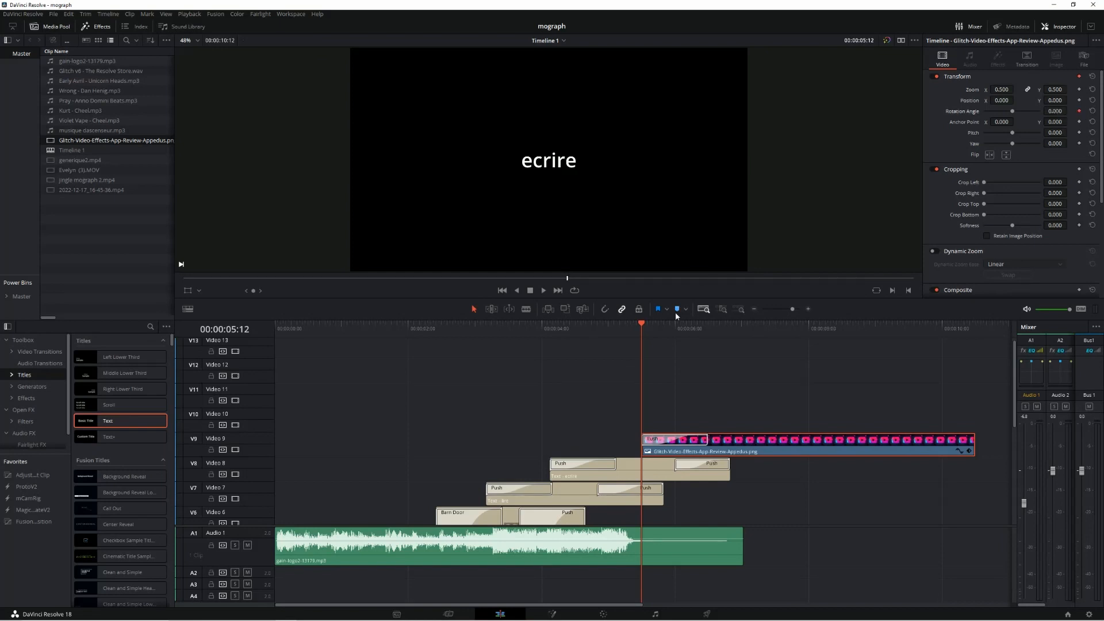
click(706, 326)
key(ctrl+s)
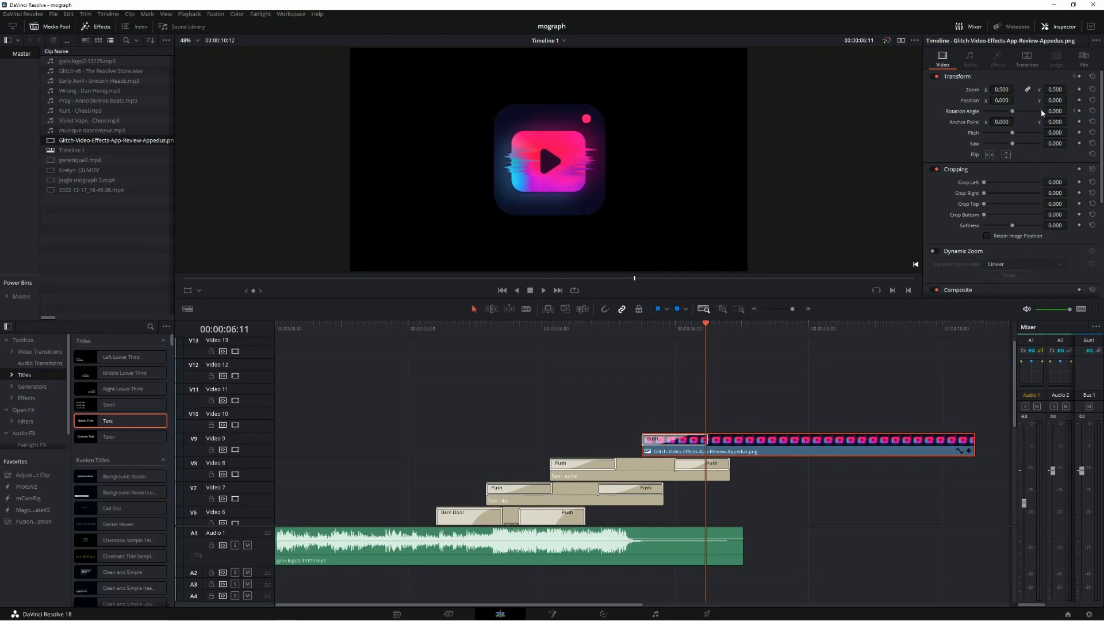
drag(1011, 114, 1043, 123)
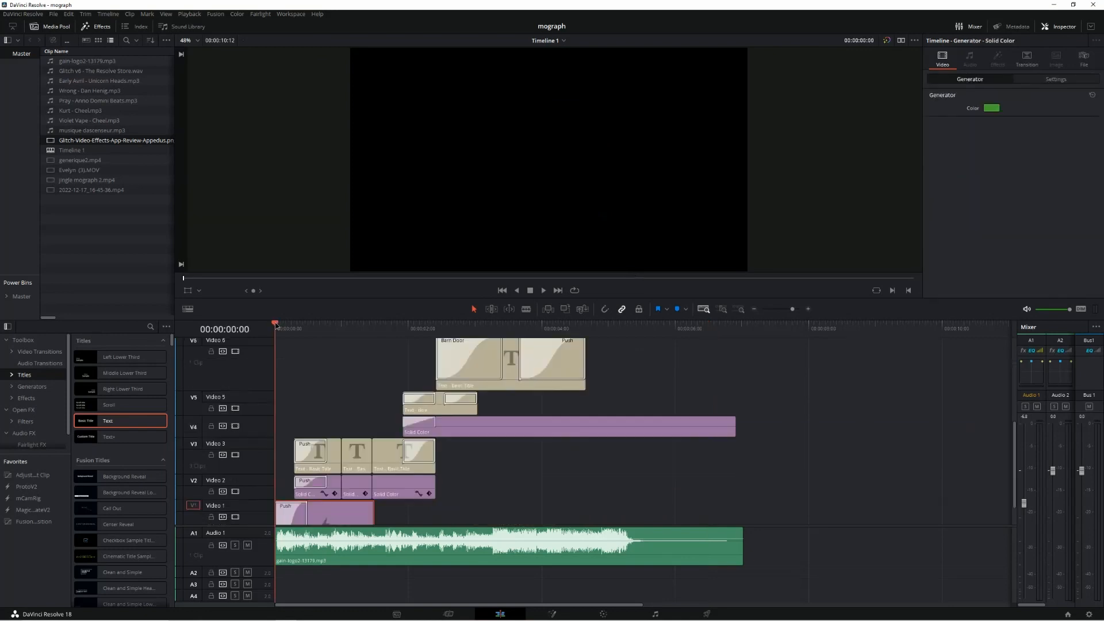
key(space)
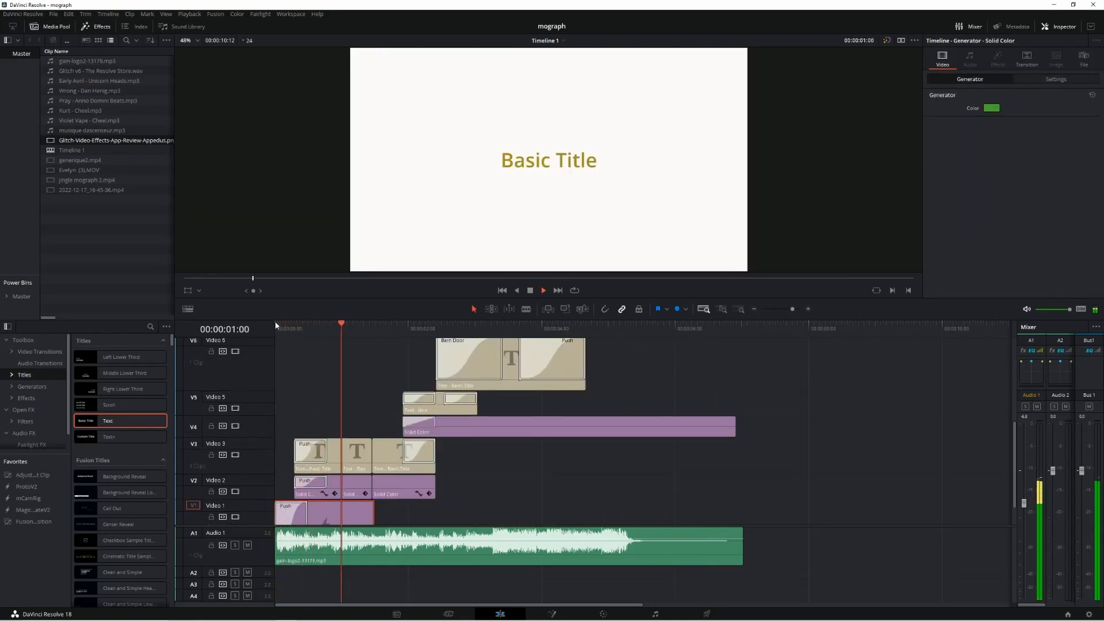